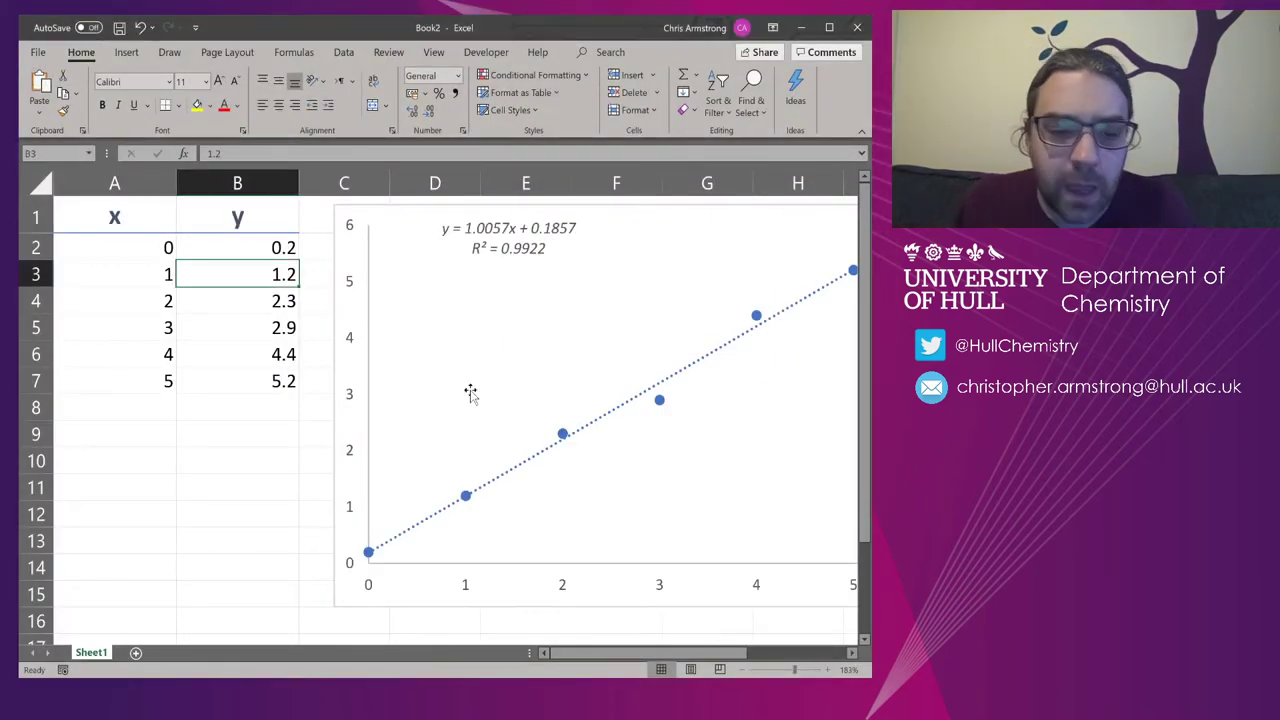
- Drop a started LINEST formula and enter the label 'Array formula:' in cell A9
{"action": "left_click", "coordinate": [132, 435]}
{"action": "key", "text": "shift+Right"}
{"action": "key", "text": "shift+Down"}
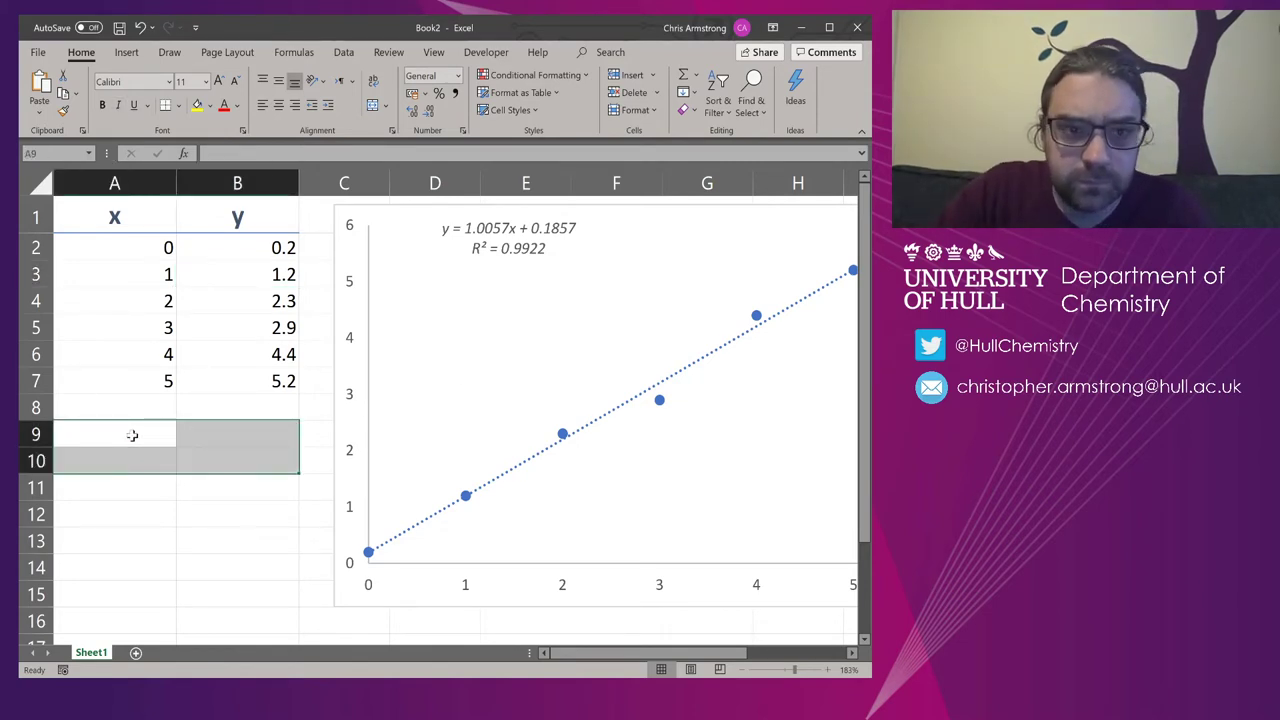
{"action": "type", "text": "=LINEST("}
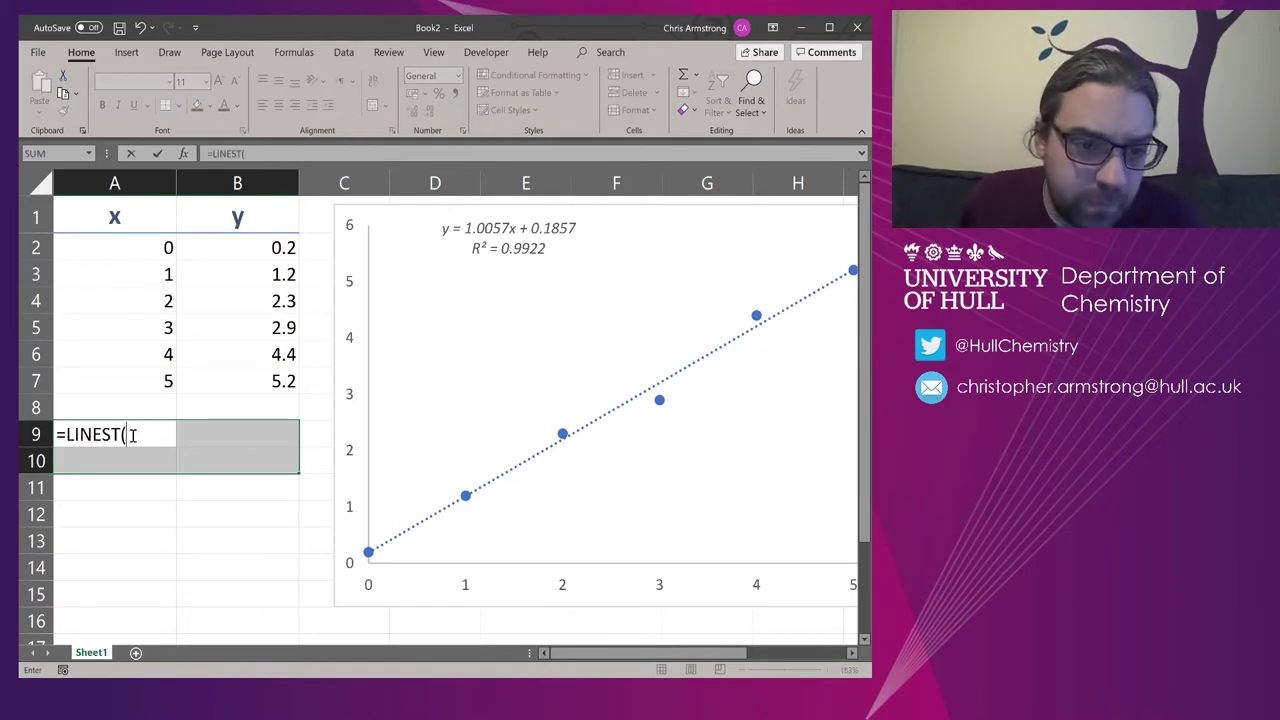
{"action": "key", "text": "BackSpace"}
{"action": "key", "text": "BackSpace"}
{"action": "key", "text": "BackSpace"}
{"action": "key", "text": "BackSpace"}
{"action": "key", "text": "BackSpace"}
{"action": "key", "text": "BackSpace"}
{"action": "key", "text": "BackSpace"}
{"action": "key", "text": "BackSpace"}
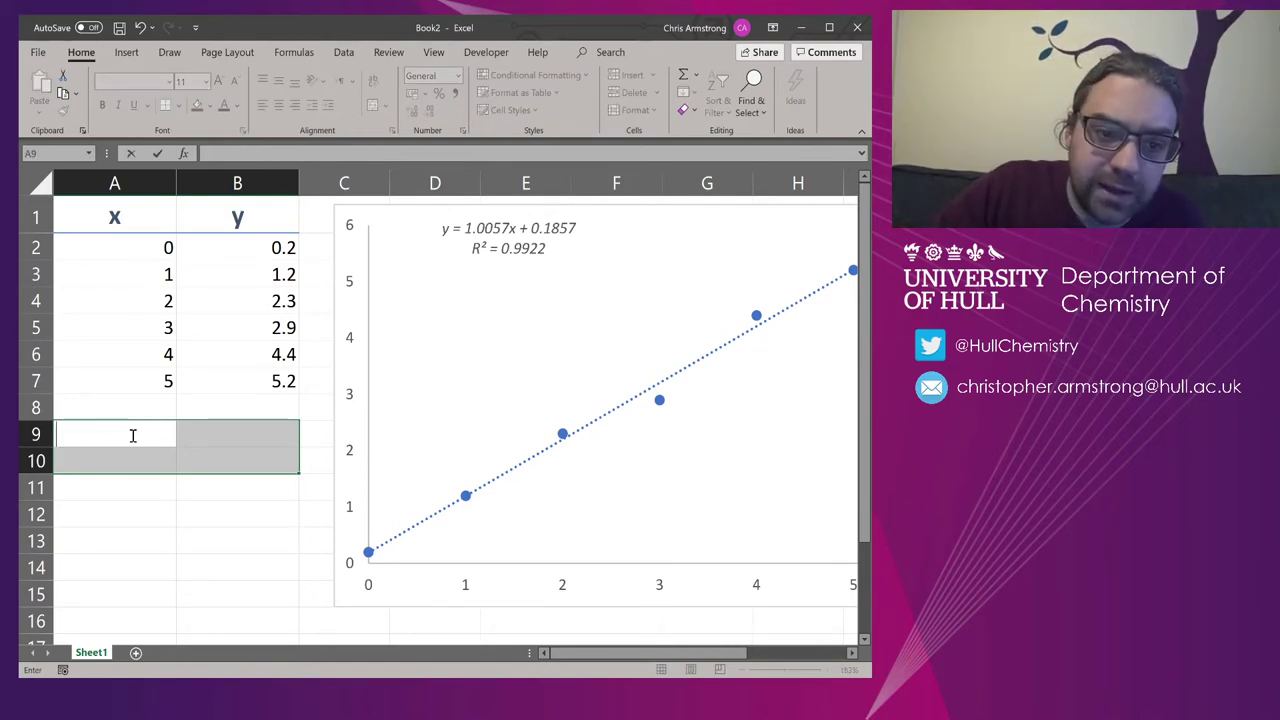
{"action": "left_click", "coordinate": [132, 435]}
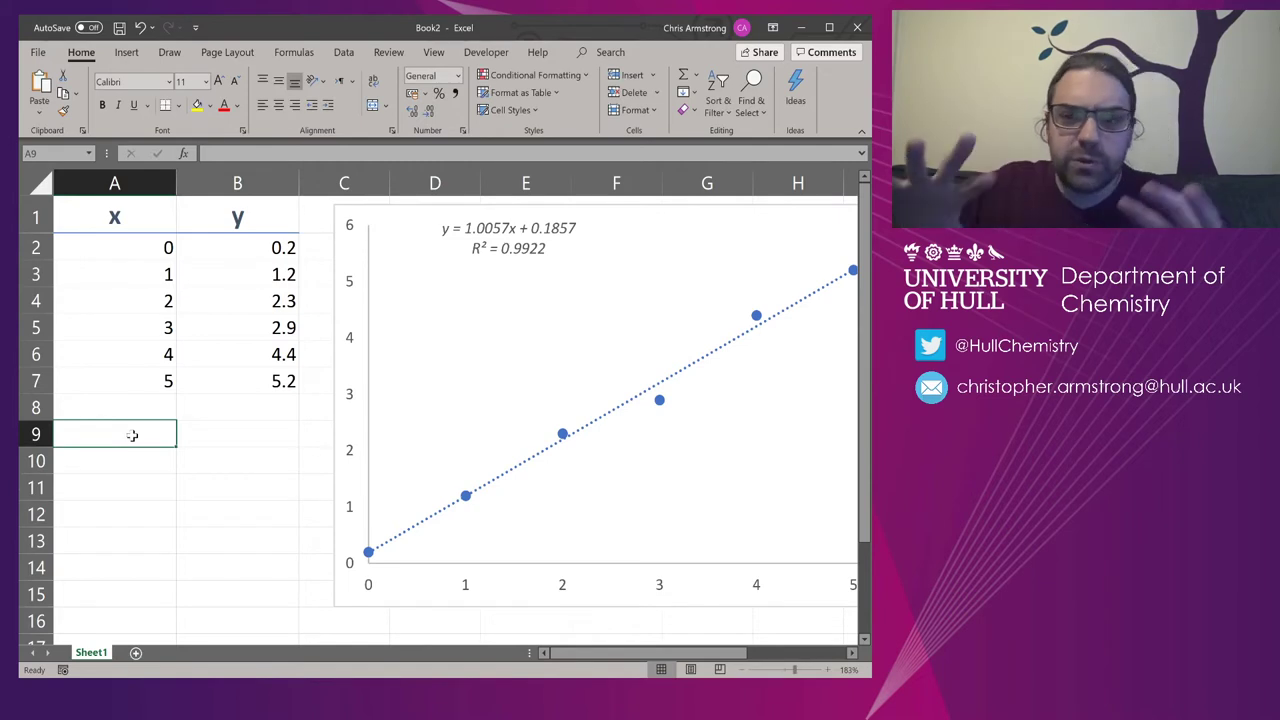
{"action": "key", "text": "Up"}
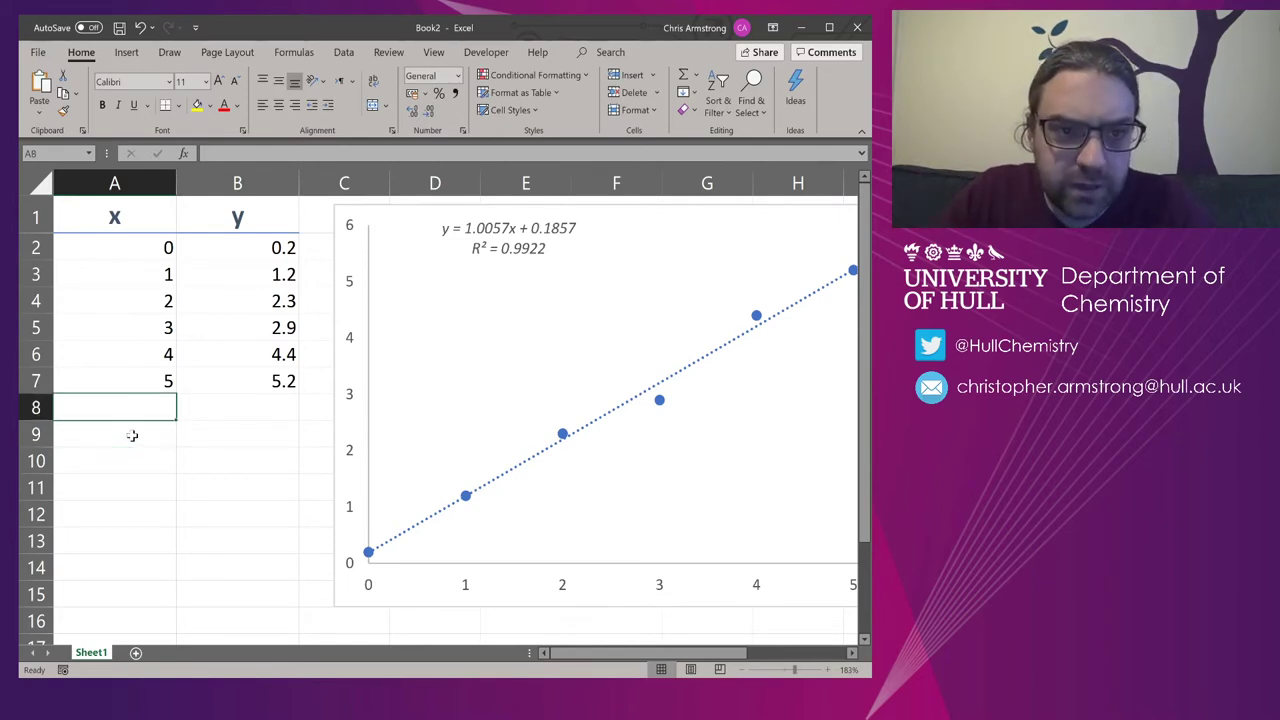
{"action": "left_click", "coordinate": [132, 435]}
{"action": "type", "text": "Array a"}
{"action": "key", "text": "BackSpace"}
{"action": "type", "text": "f"}
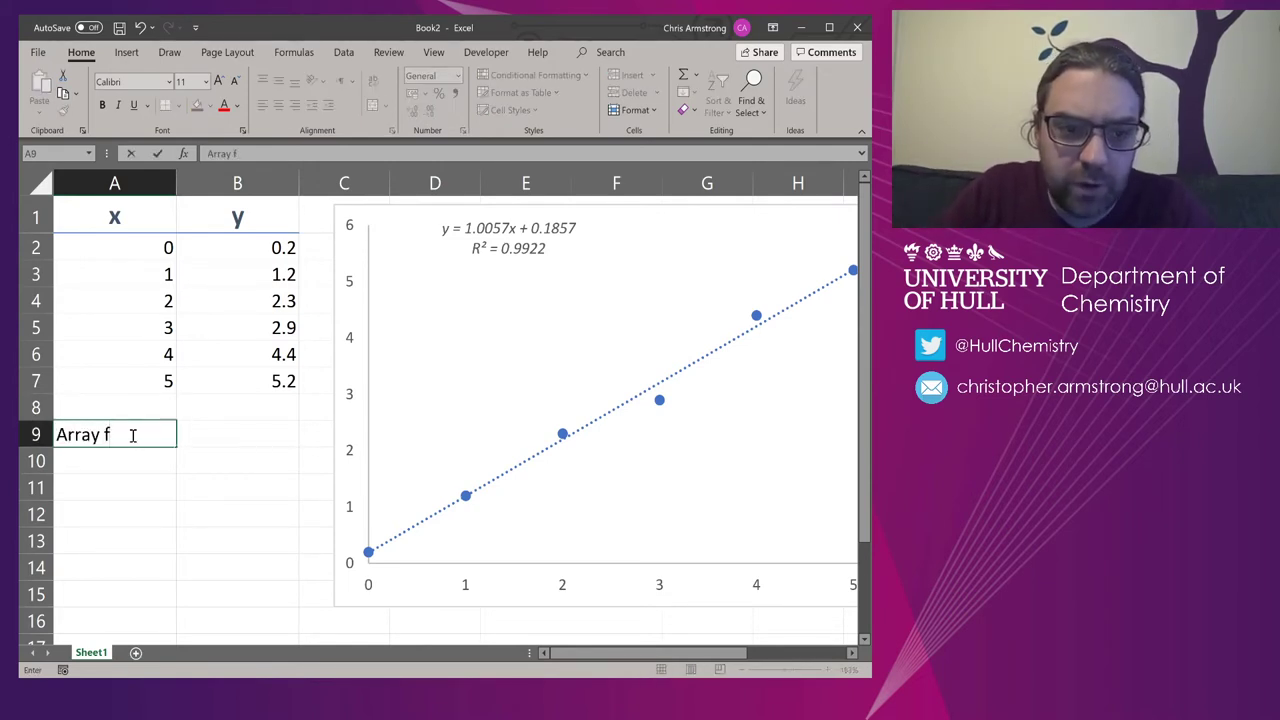
{"action": "type", "text": "ormula:"}
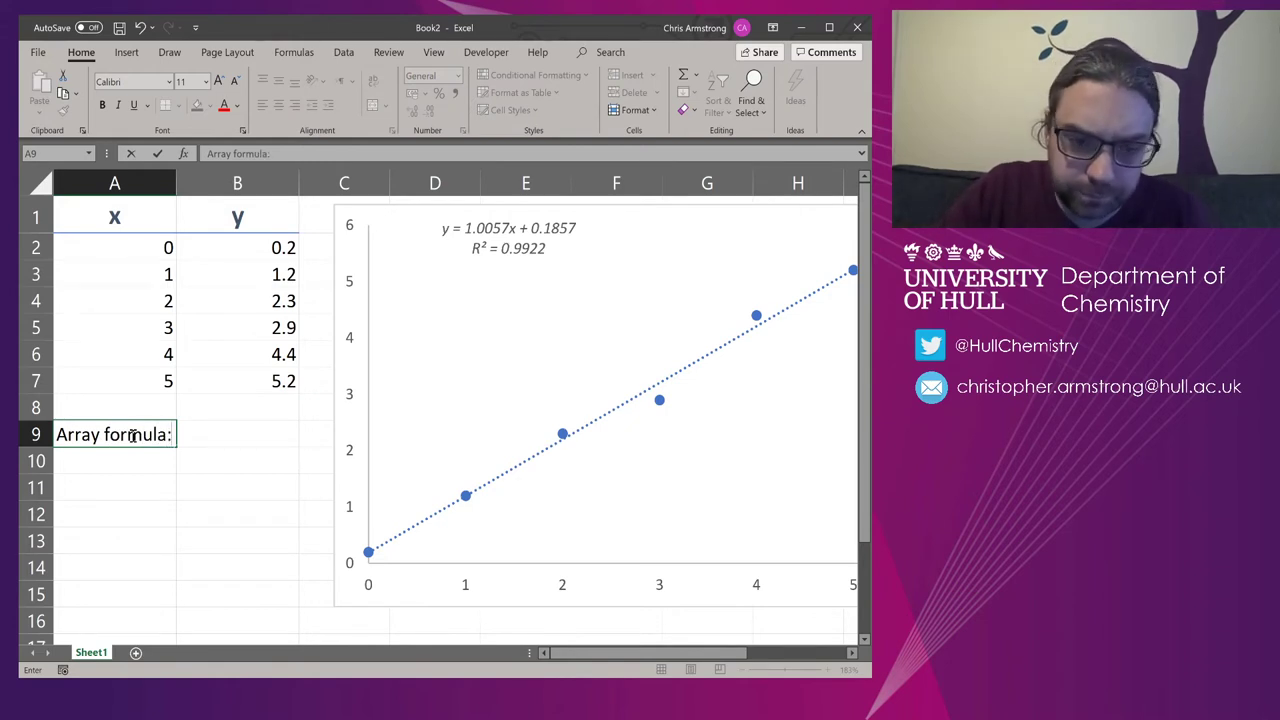
{"action": "key", "text": "Return"}
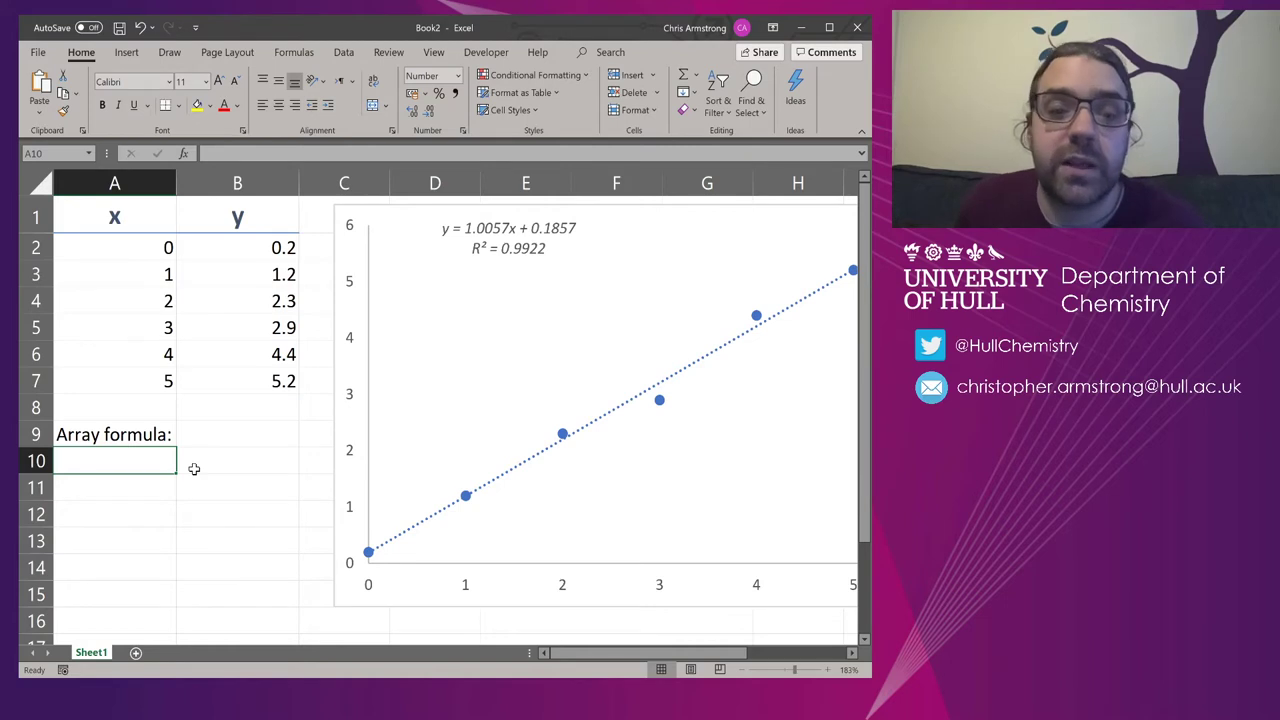
- Discard a started SLOPE formula and select the two-by-two block A10:B11 for the output
{"action": "type", "text": "=SLOPE("}
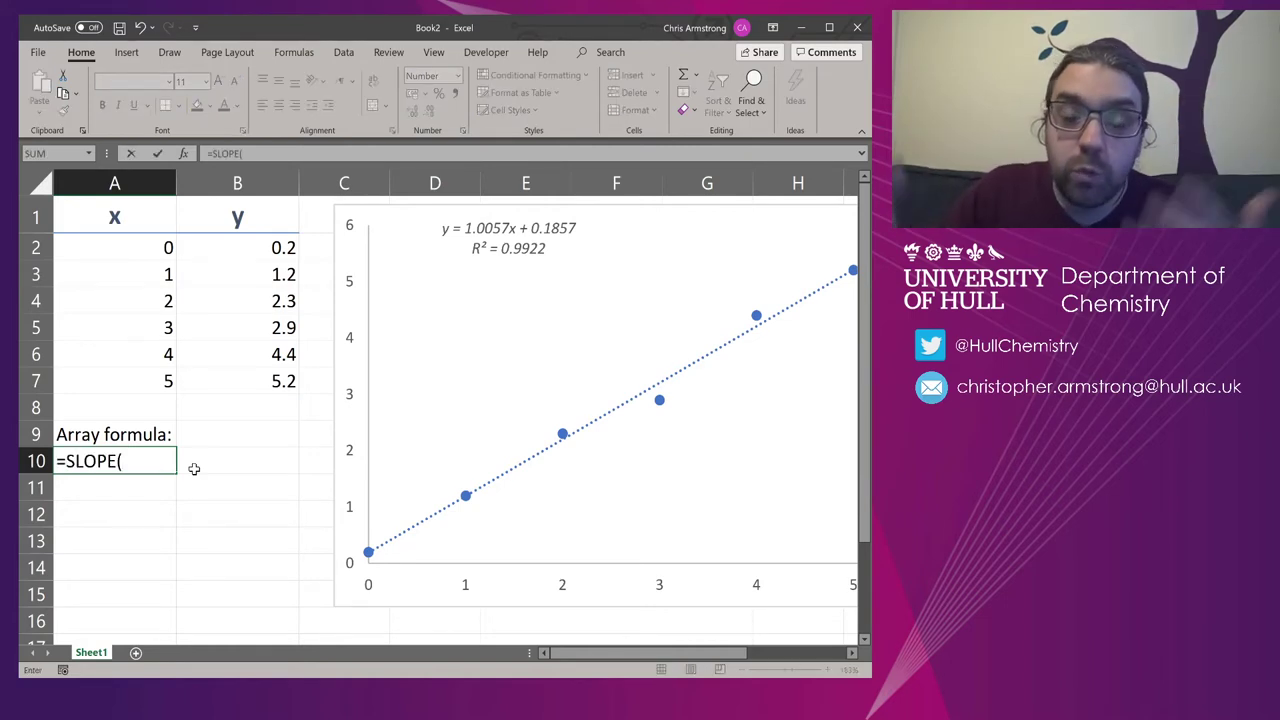
{"action": "key", "text": "BackSpace"}
{"action": "key", "text": "BackSpace"}
{"action": "key", "text": "BackSpace"}
{"action": "key", "text": "BackSpace"}
{"action": "key", "text": "BackSpace"}
{"action": "key", "text": "BackSpace"}
{"action": "key", "text": "BackSpace"}
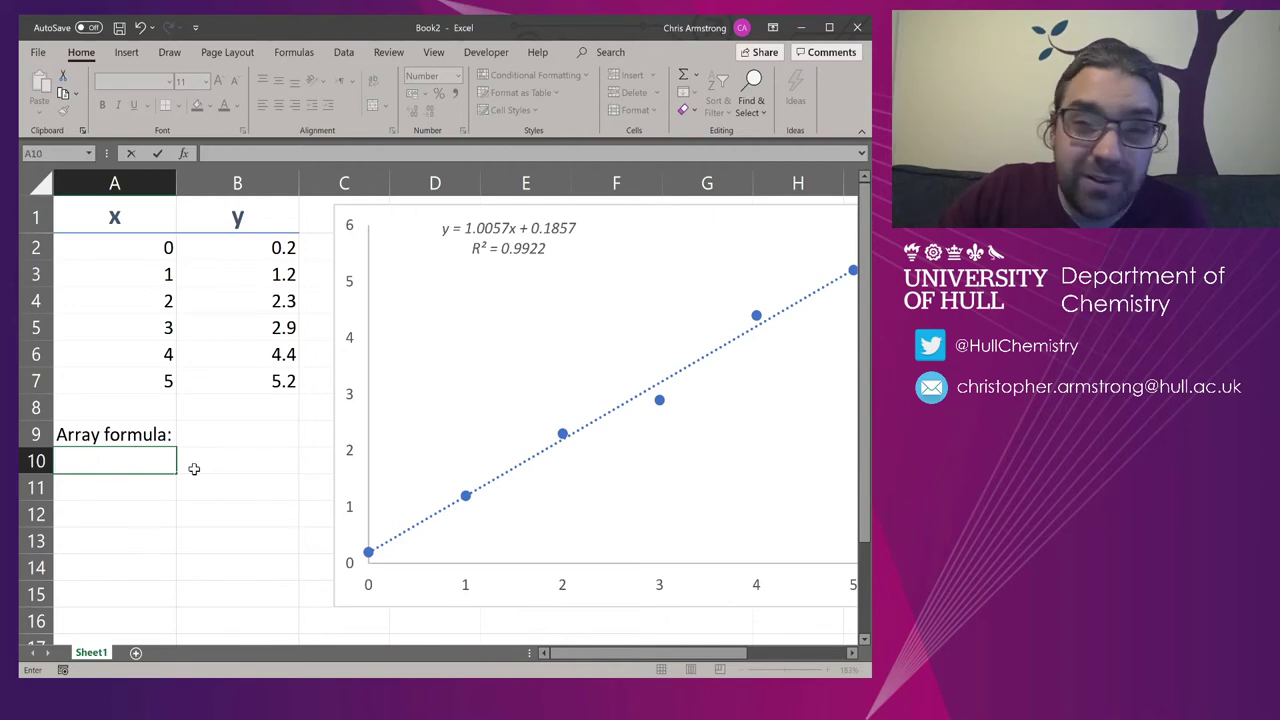
{"action": "key", "text": "Escape"}
{"action": "left_click", "coordinate": [194, 469]}
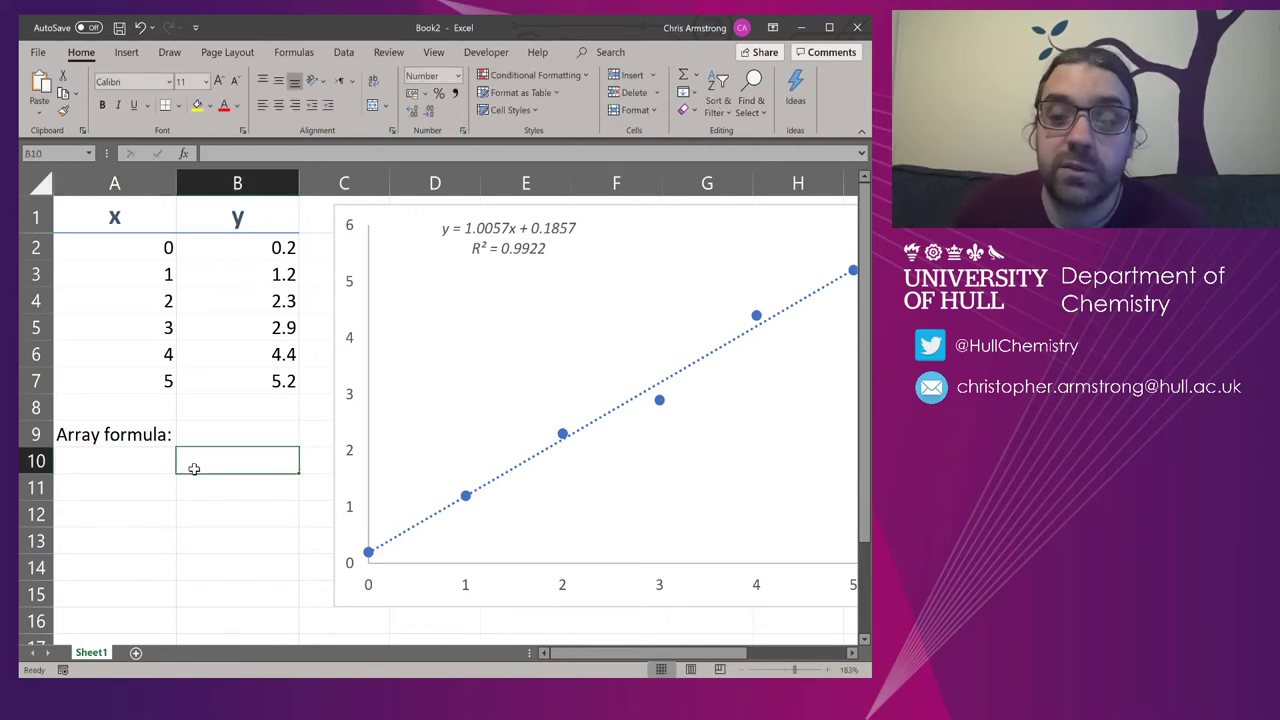
{"action": "key", "text": "Up"}
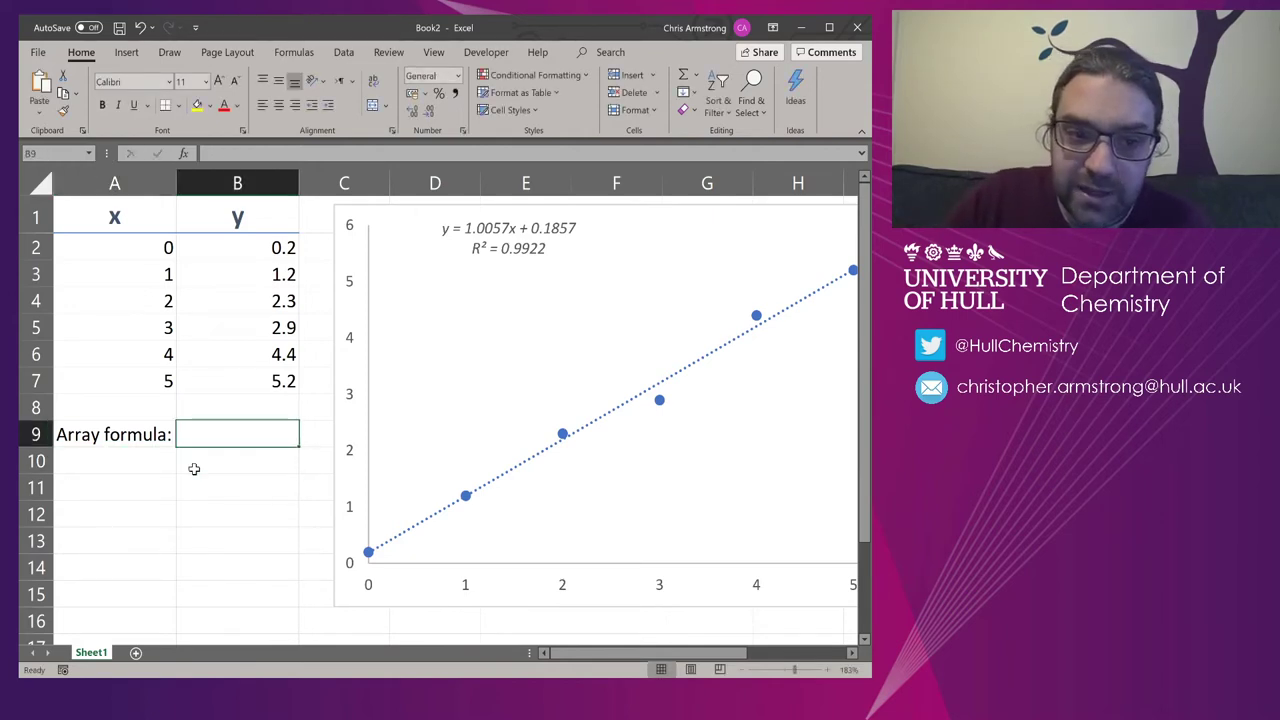
{"action": "key", "text": "Left"}
{"action": "key", "text": "Down"}
{"action": "key", "text": "shift+Right"}
{"action": "key", "text": "shift+Down"}
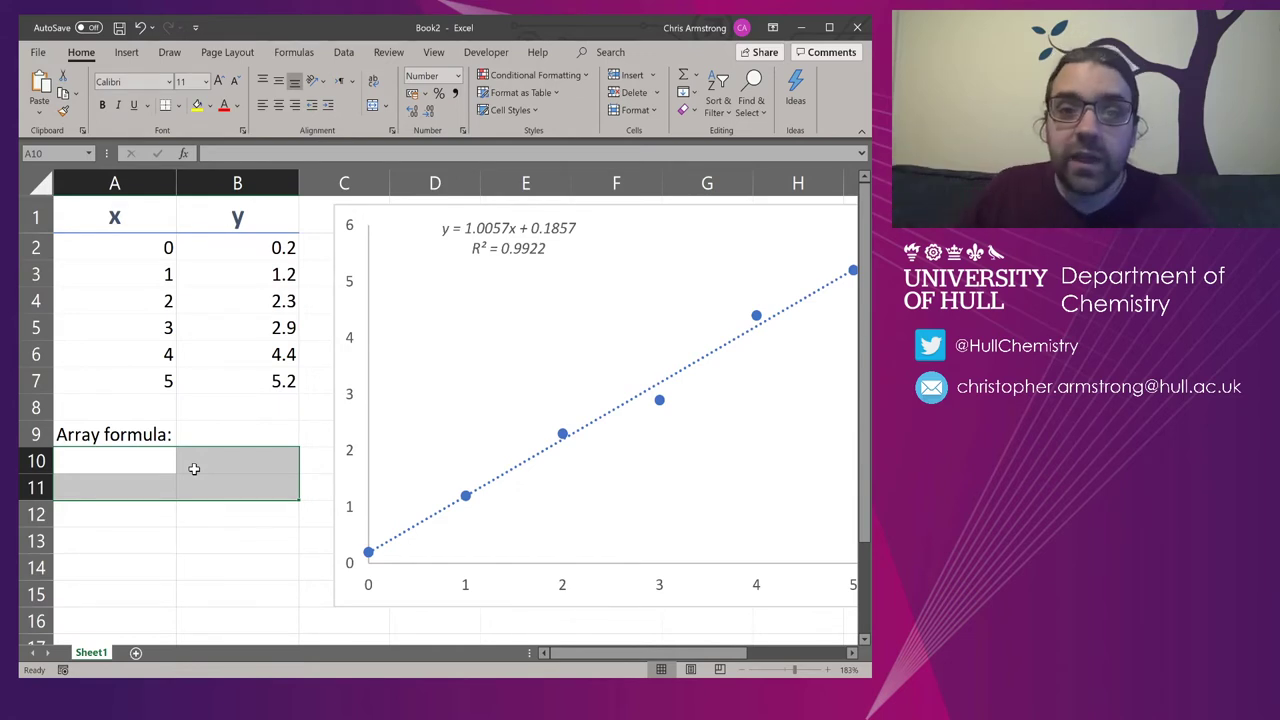
- Type =LINEST(y,x in A10, using the named ranges y and x instead of B2:B7
{"action": "type", "text": "="}
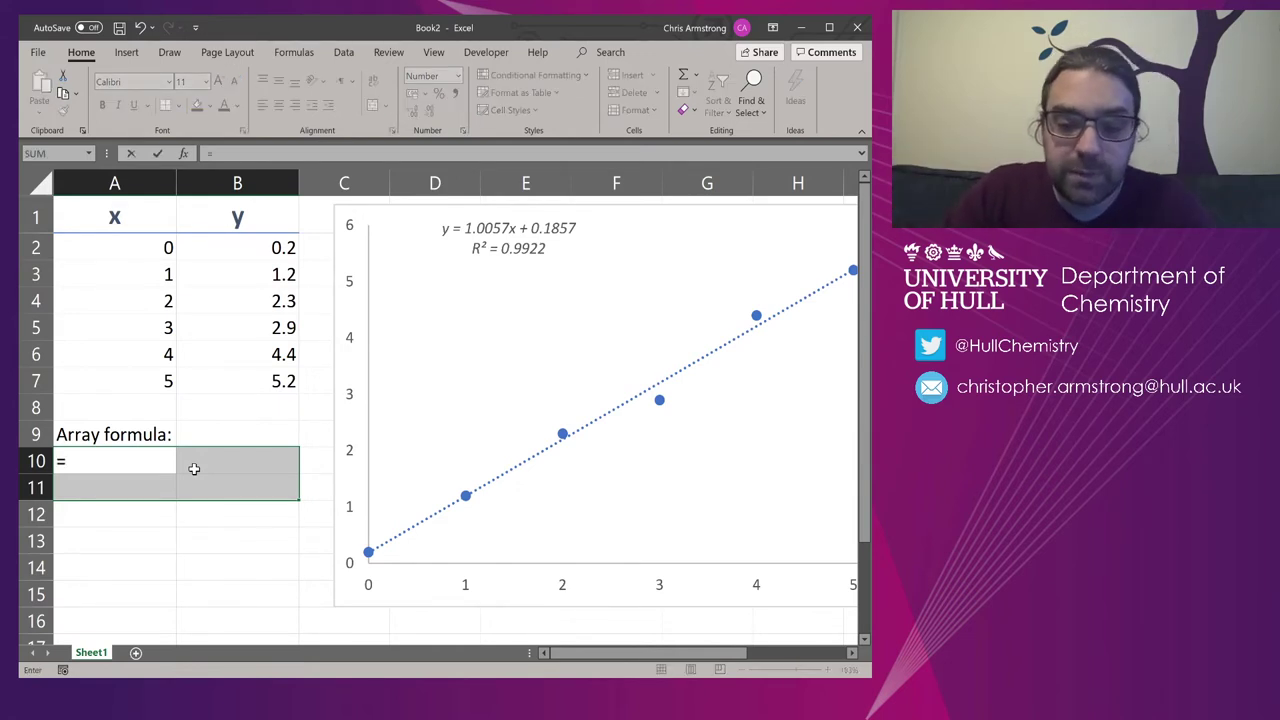
{"action": "type", "text": "LIE"}
{"action": "key", "text": "BackSpace"}
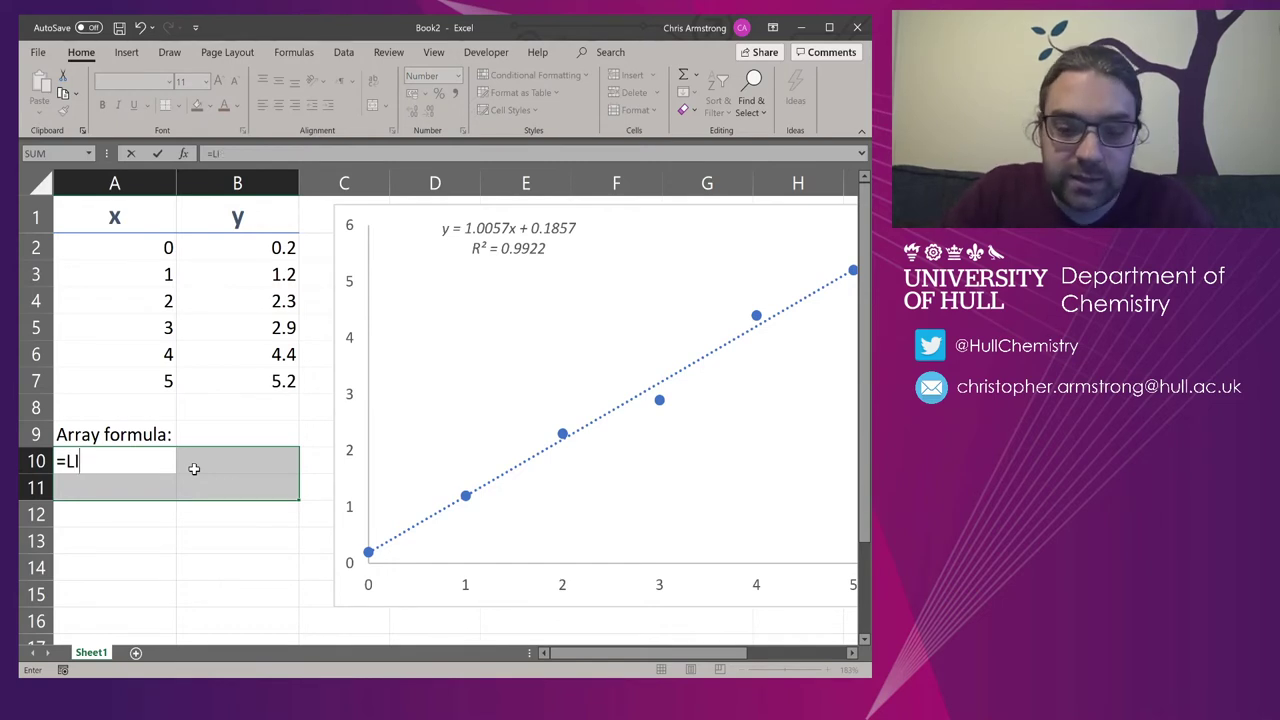
{"action": "type", "text": "NEST("}
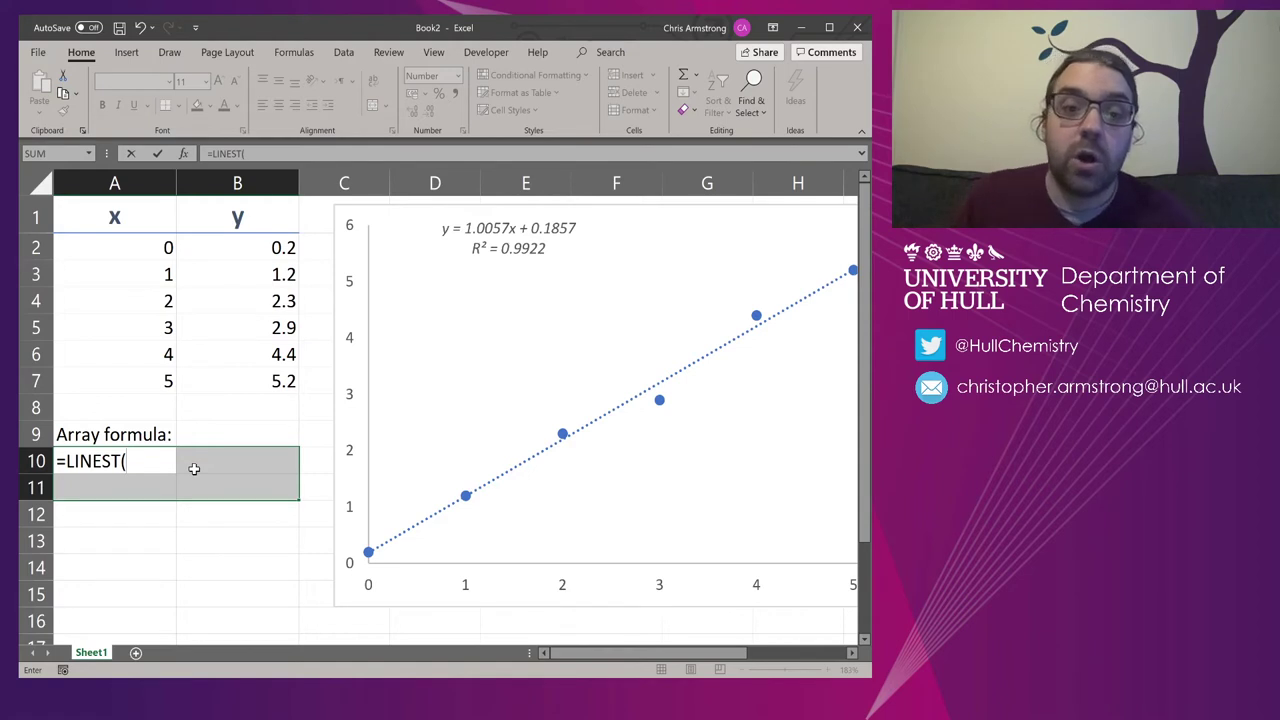
{"action": "left_click_drag", "start_coordinate": [242, 253], "coordinate": [239, 377]}
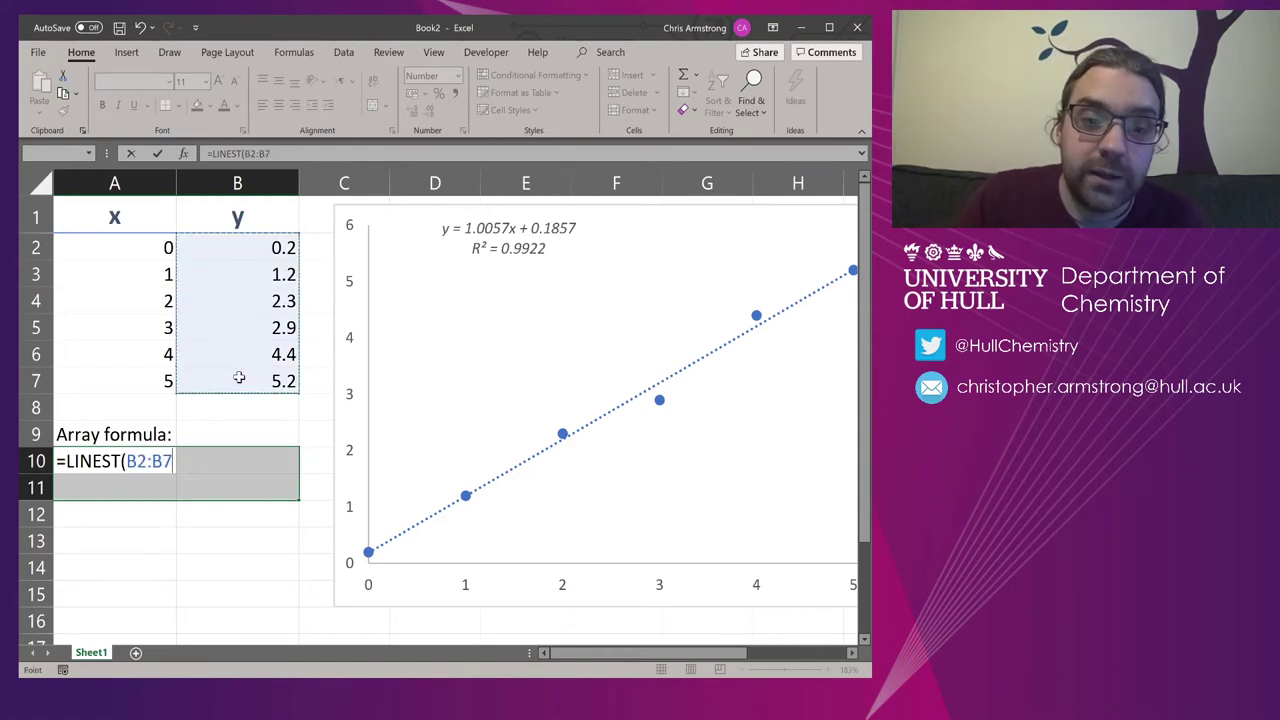
{"action": "key", "text": "BackSpace"}
{"action": "key", "text": "BackSpace"}
{"action": "key", "text": "BackSpace"}
{"action": "key", "text": "BackSpace"}
{"action": "key", "text": "BackSpace"}
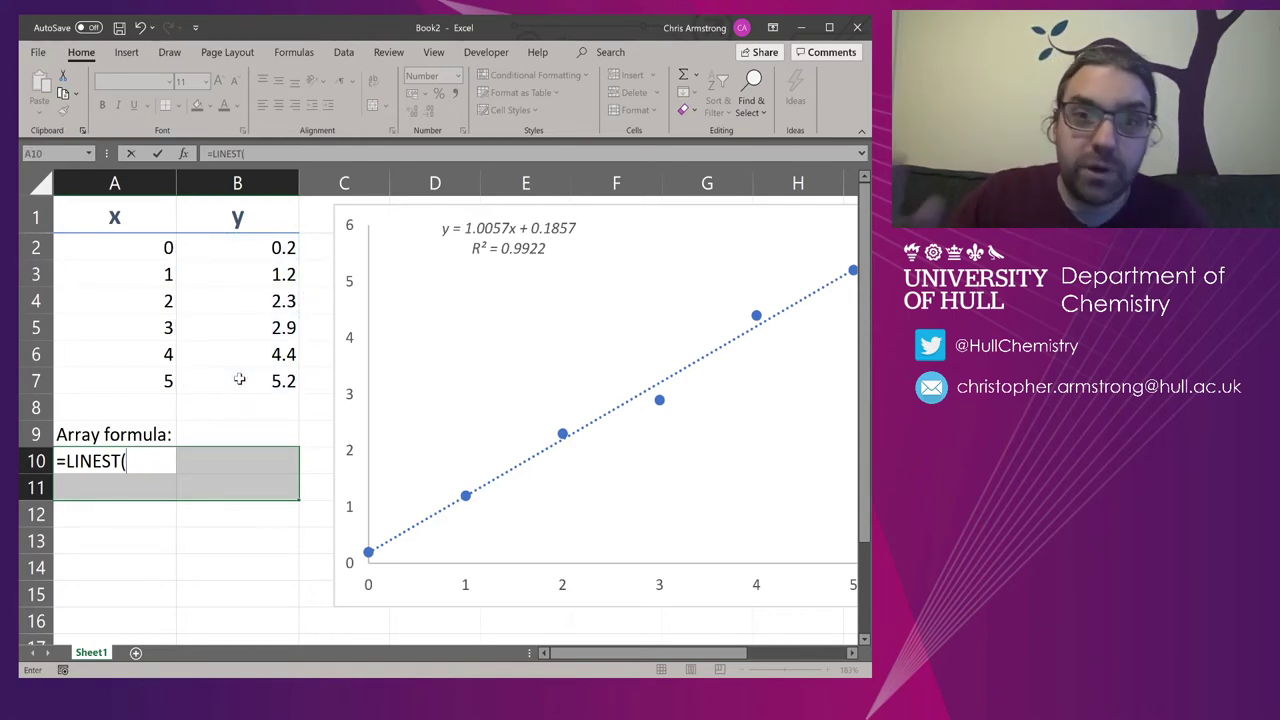
{"action": "type", "text": "y,"}
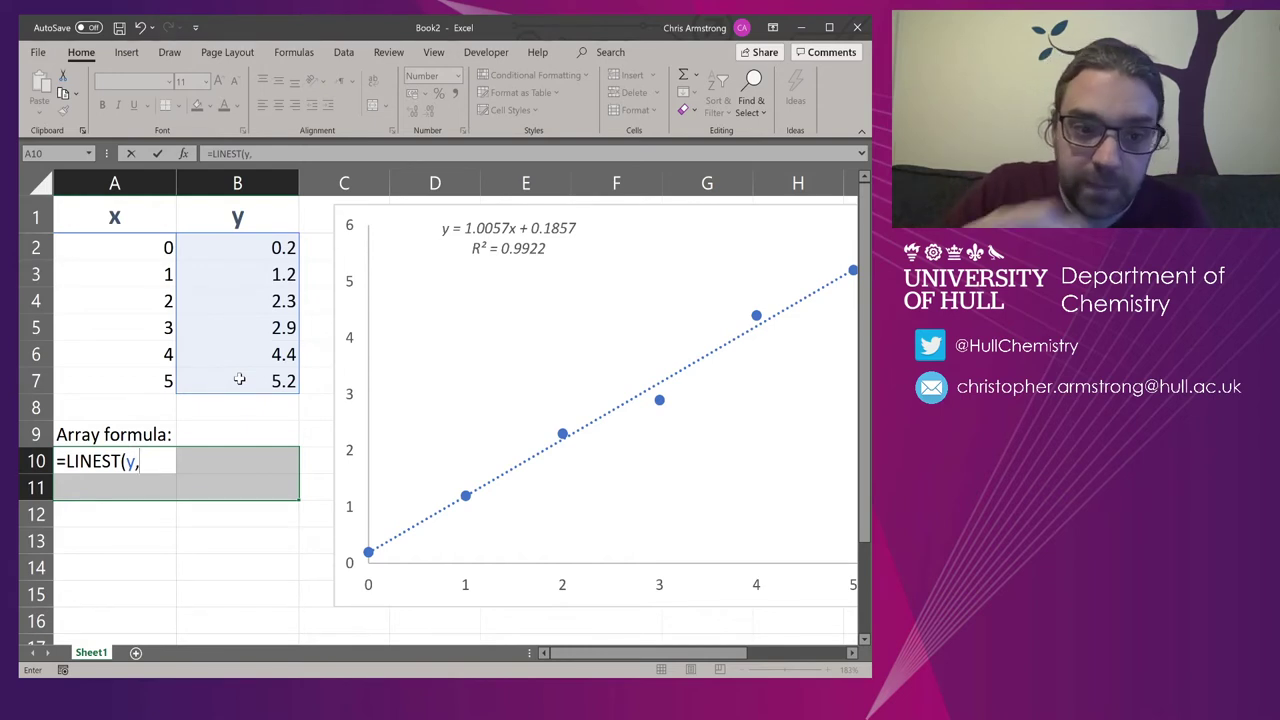
{"action": "type", "text": "x"}
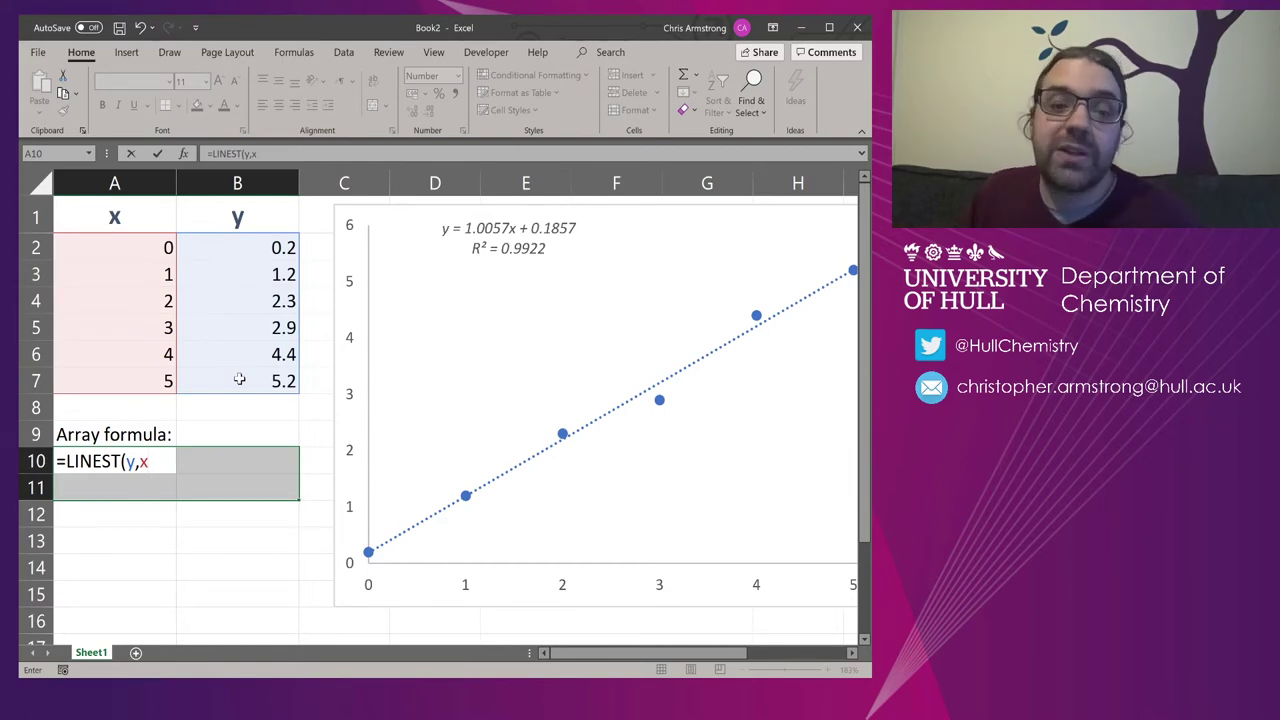
- Complete =LINEST(y,x,TRUE,TRUE) and array-enter it to get slope 1.01 and intercept 0.2
{"action": "type", "text": "."}
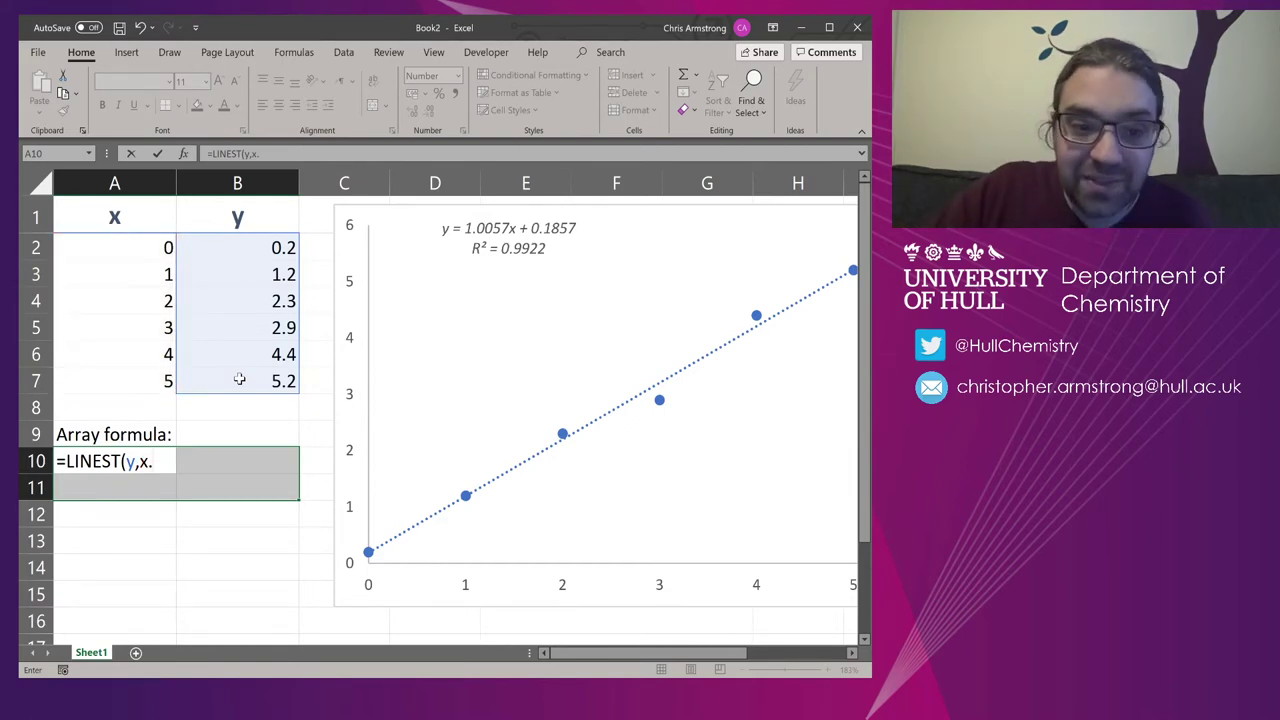
{"action": "key", "text": "BackSpace"}
{"action": "type", "text": ","}
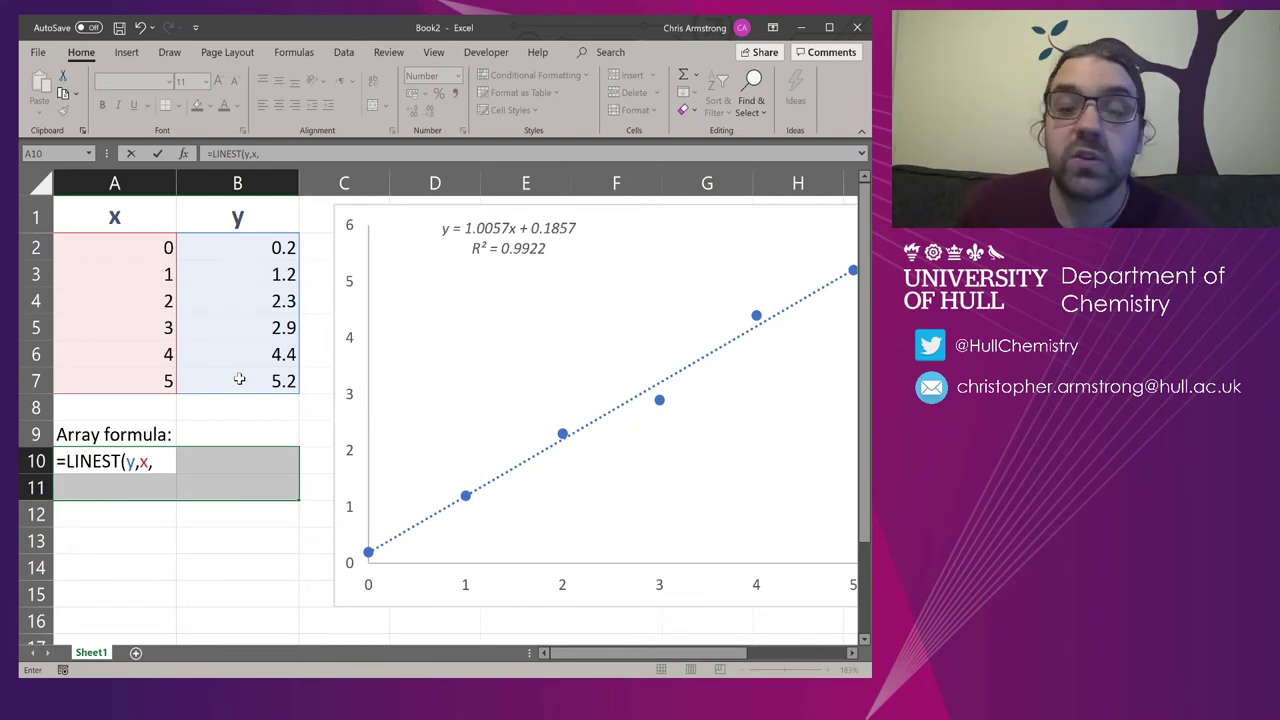
{"action": "type", "text": "TRUE,"}
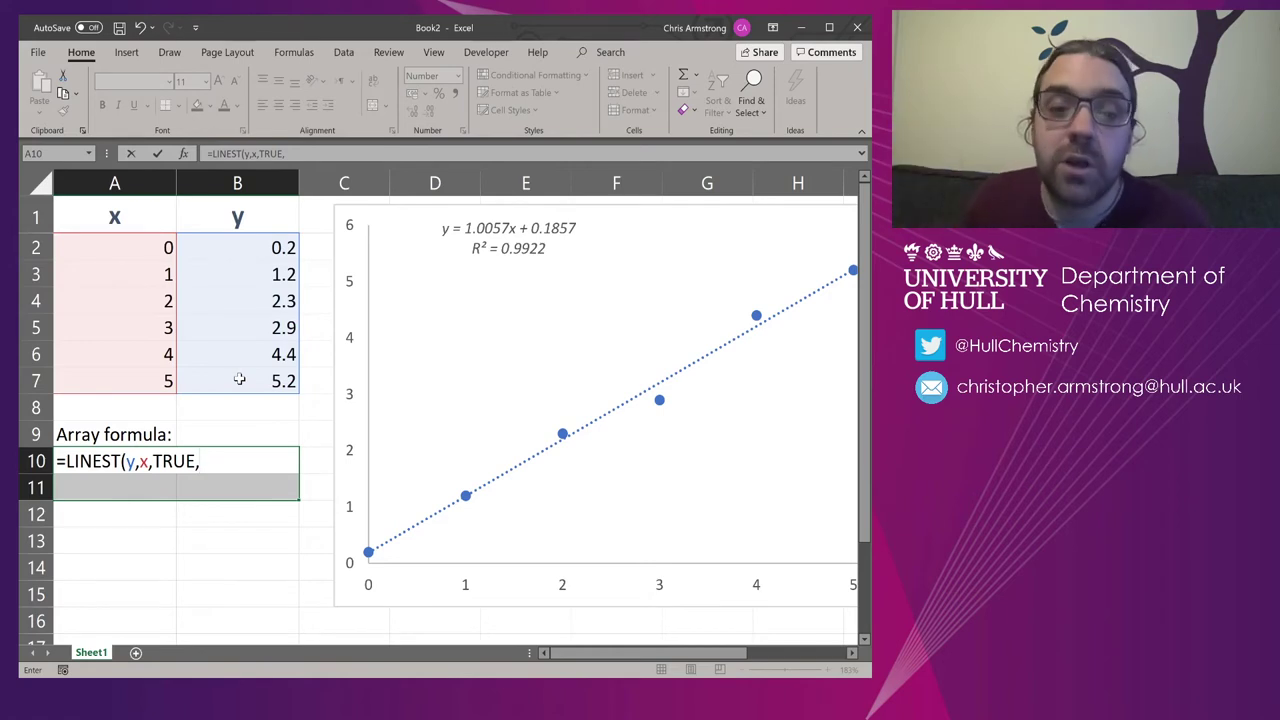
{"action": "type", "text": "RUE)"}
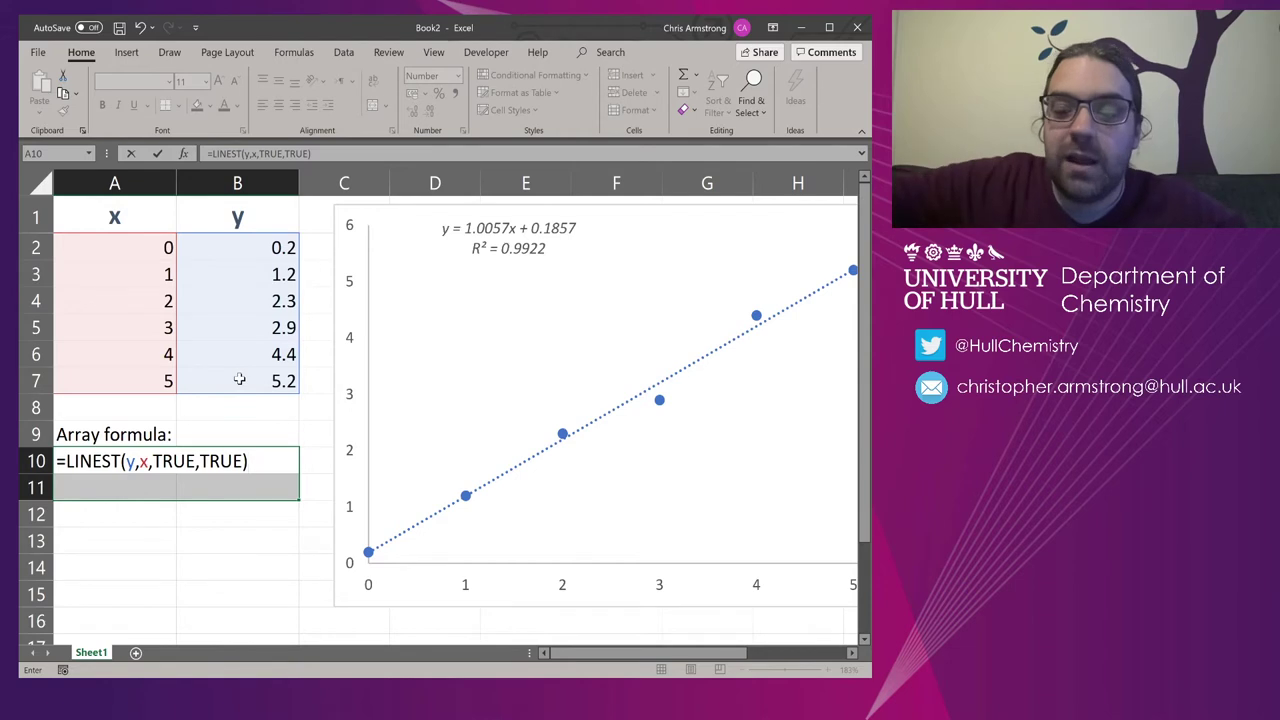
{"action": "key", "text": "ctrl+shift+Return"}
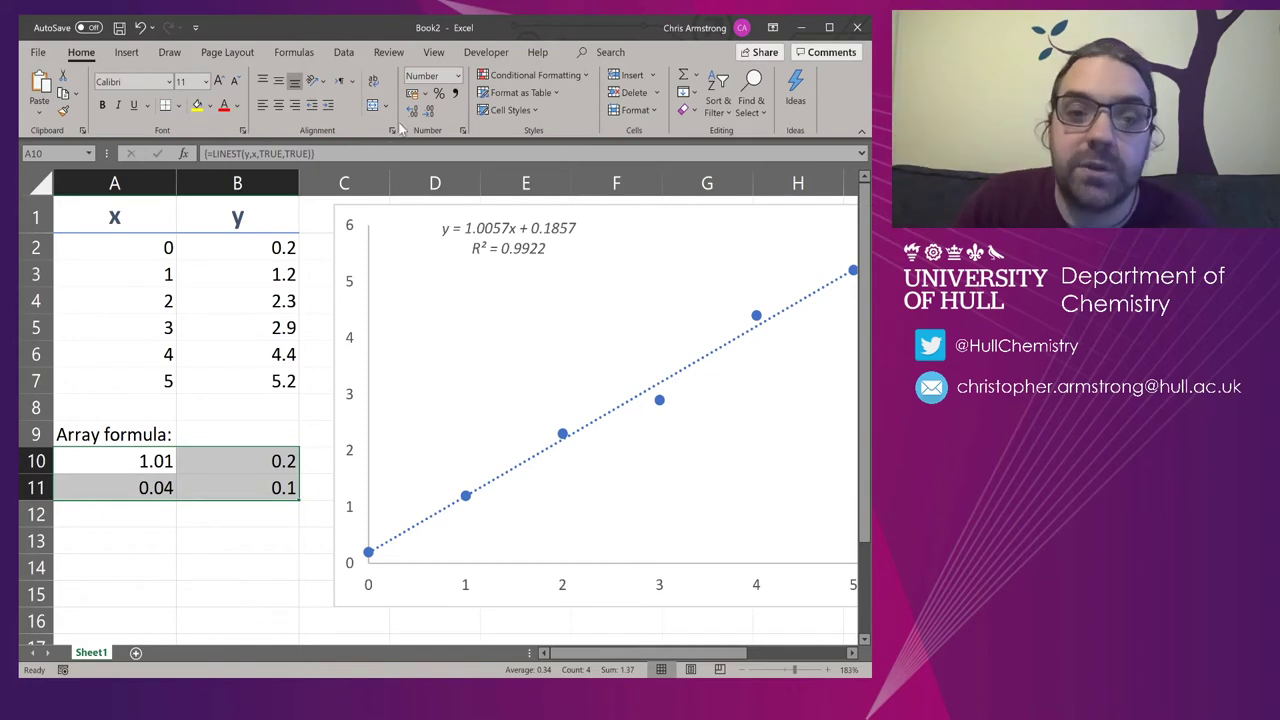
- Select the LINEST results in A10:B11, briefly clearing them and restoring them with undo
{"action": "left_click", "coordinate": [195, 456]}
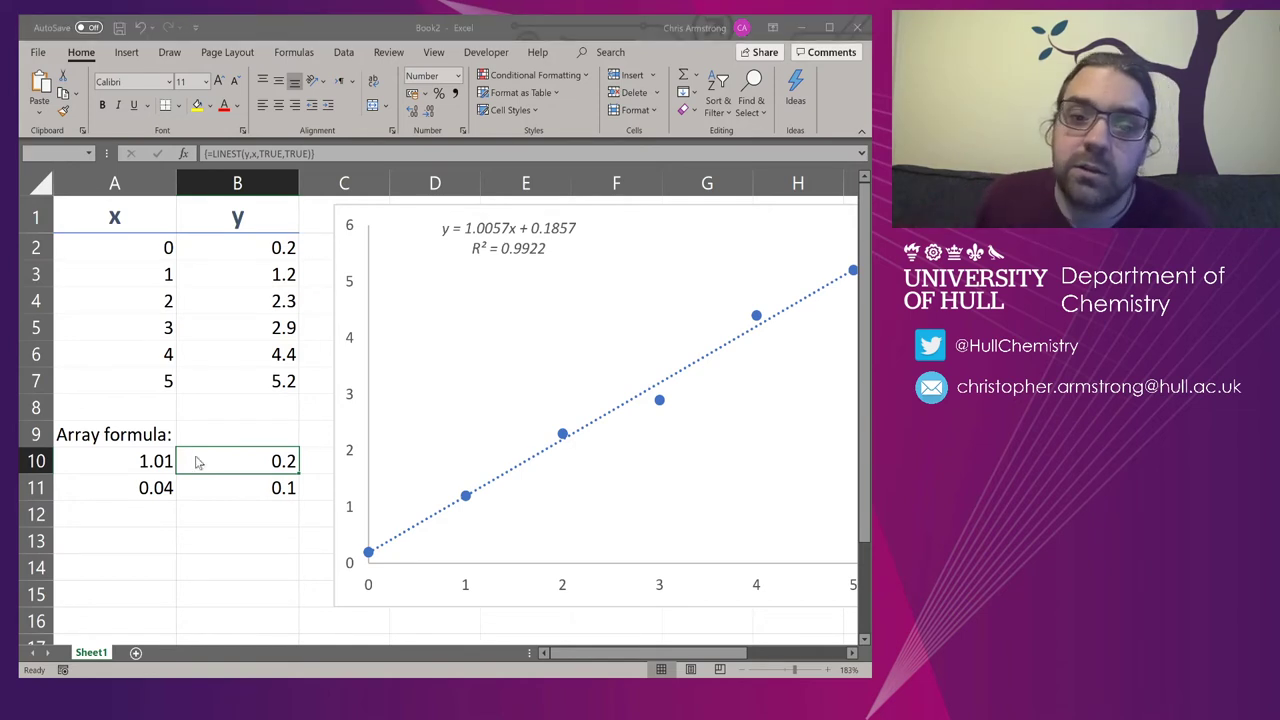
{"action": "left_click", "coordinate": [196, 458]}
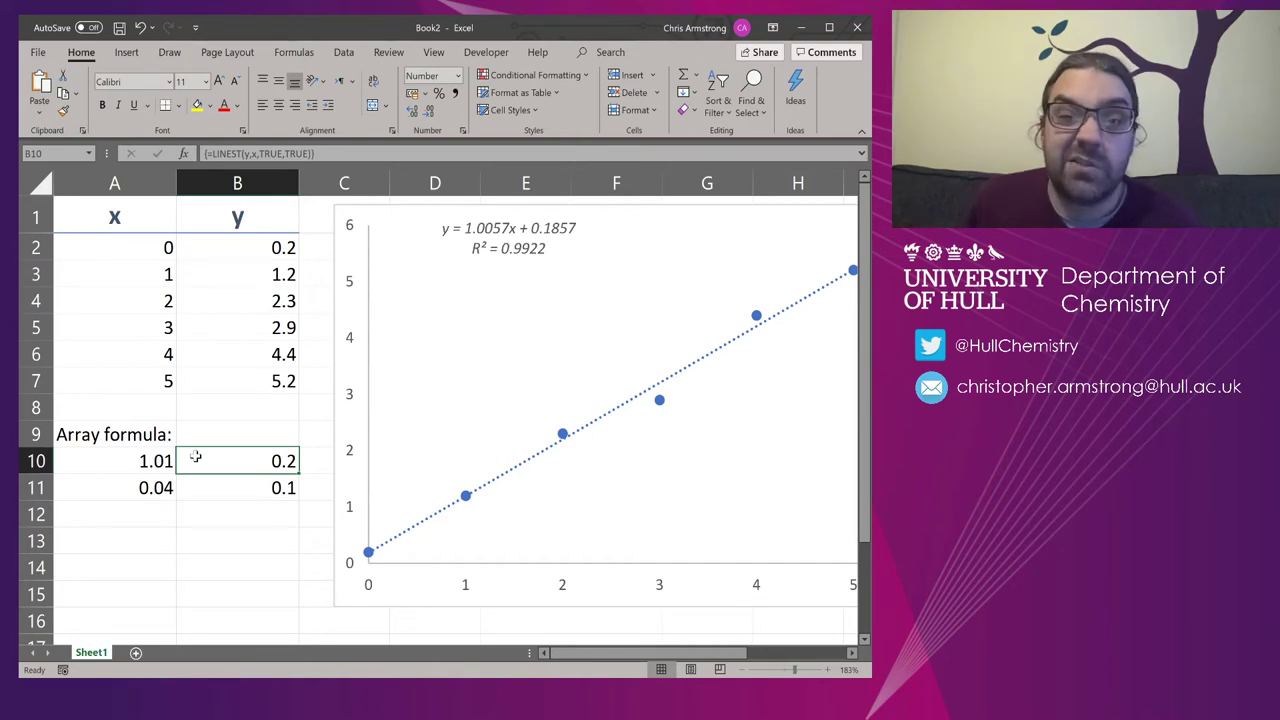
{"action": "key", "text": "shift+Left"}
{"action": "key", "text": "shift+Down"}
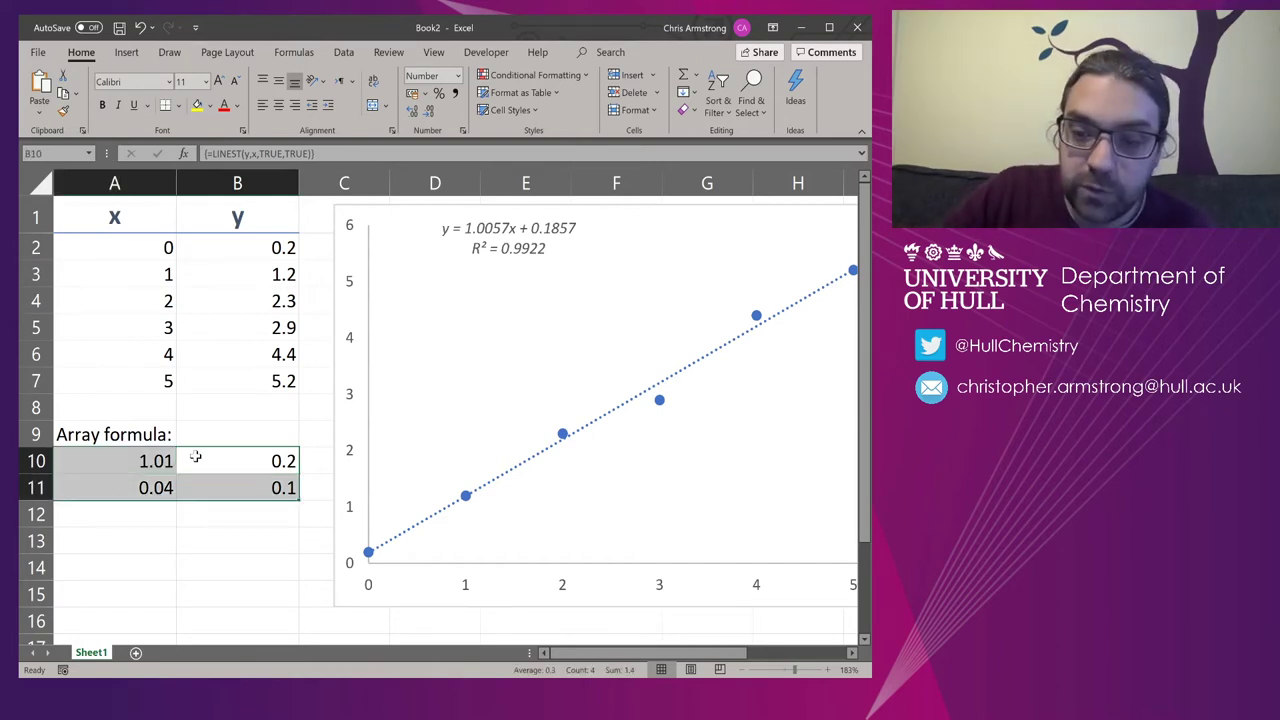
{"action": "key", "text": "Delete"}
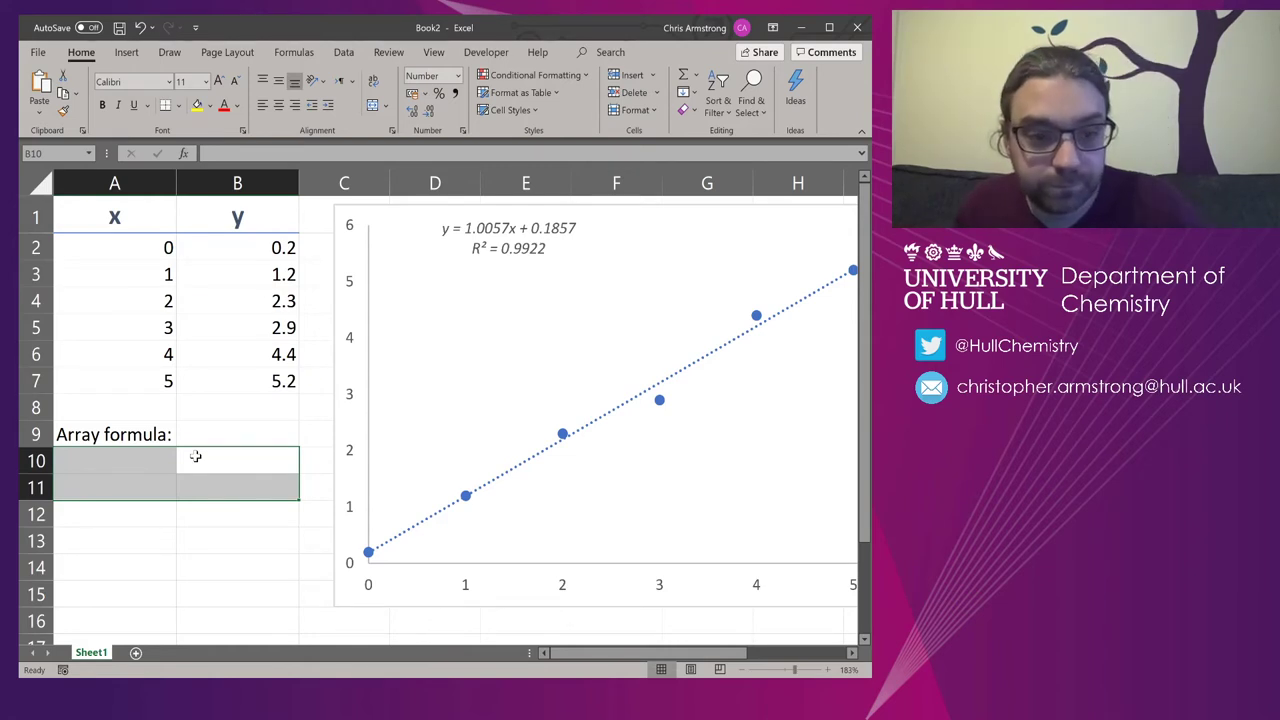
{"action": "key", "text": "ctrl+z"}
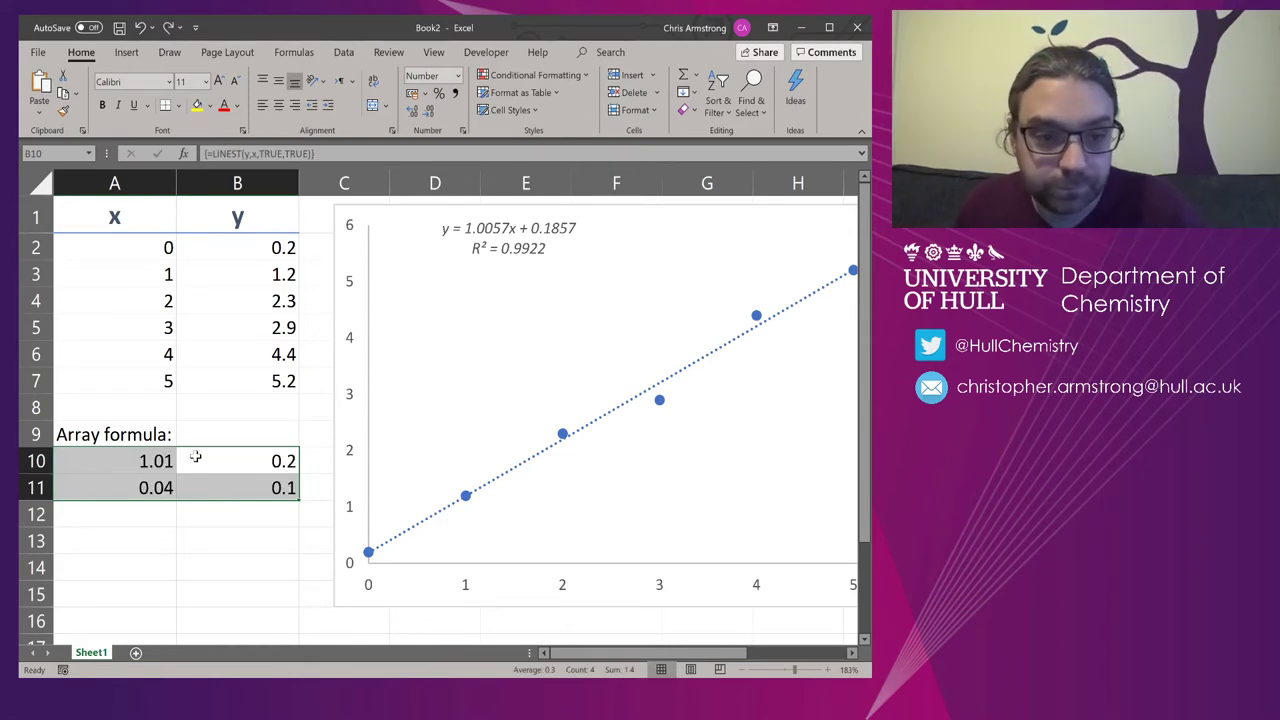
- Raise the results to six decimals (1.005714, 0.185714) and compare the slope with the trendline equation
{"action": "left_click", "coordinate": [410, 114]}
{"action": "left_click", "coordinate": [410, 114]}
{"action": "left_click", "coordinate": [410, 114]}
{"action": "left_click", "coordinate": [410, 114]}
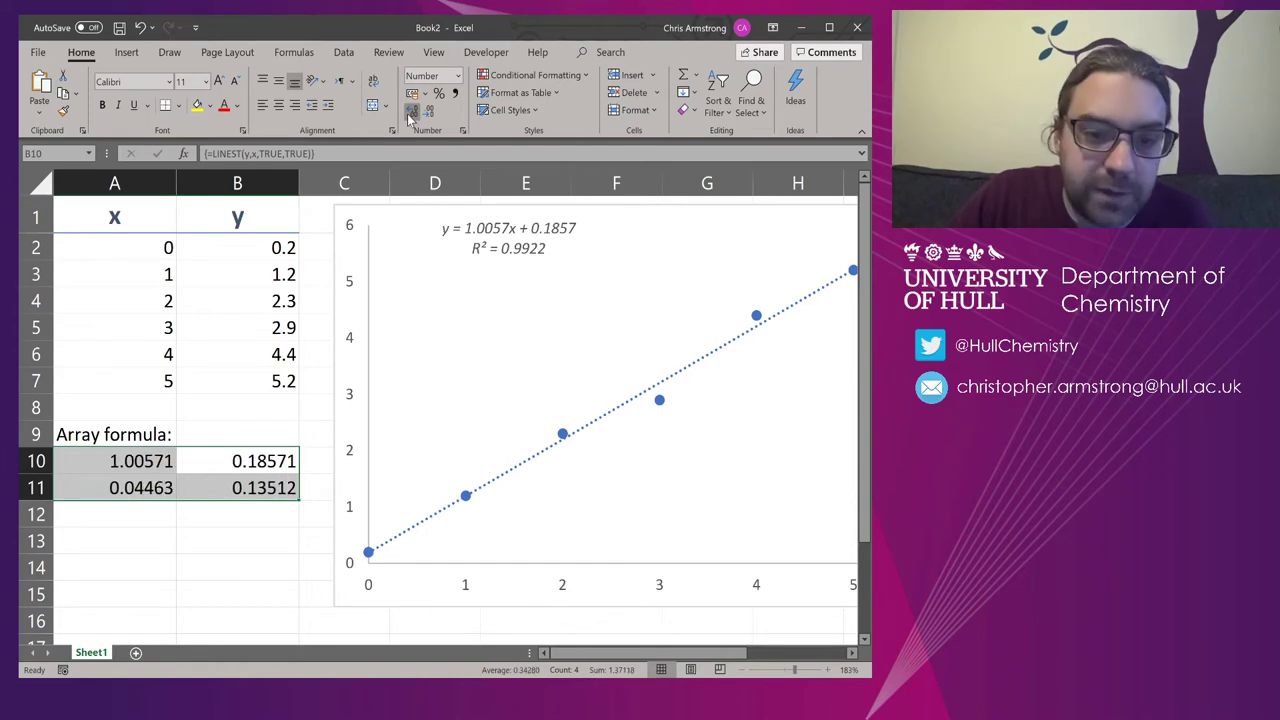
{"action": "left_click", "coordinate": [410, 114]}
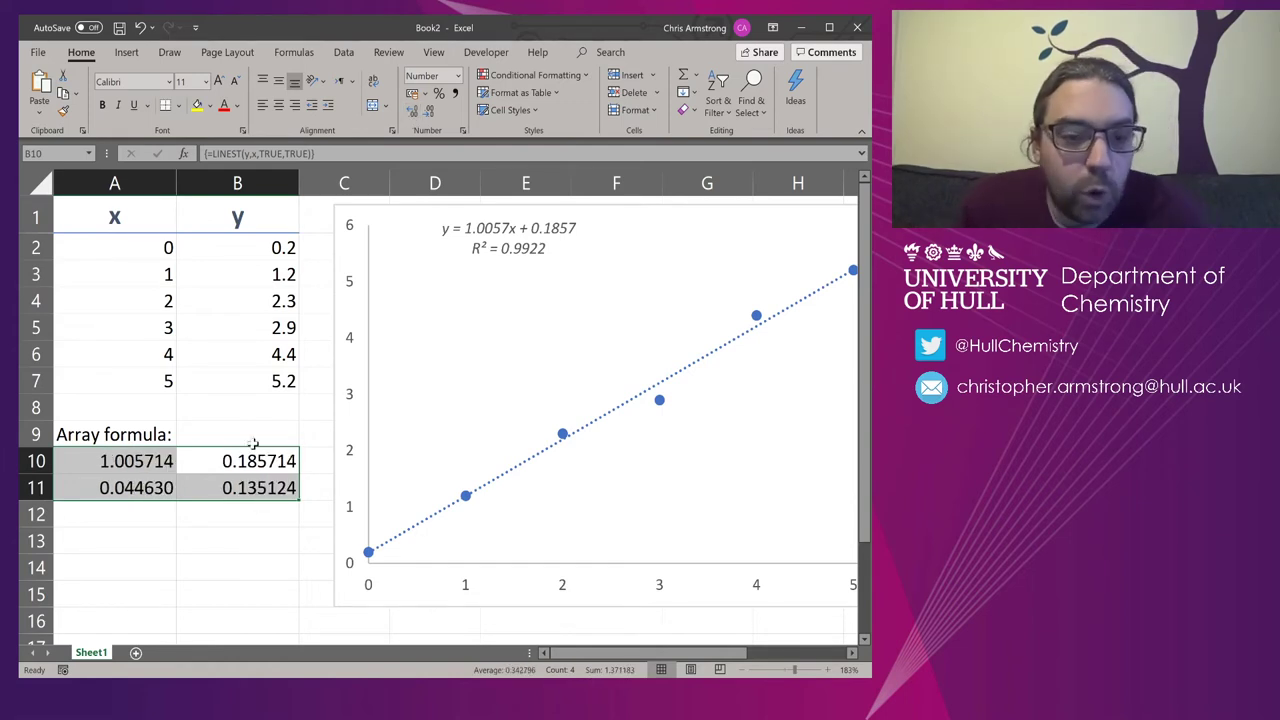
{"action": "left_click_drag", "start_coordinate": [155, 461], "coordinate": [230, 470]}
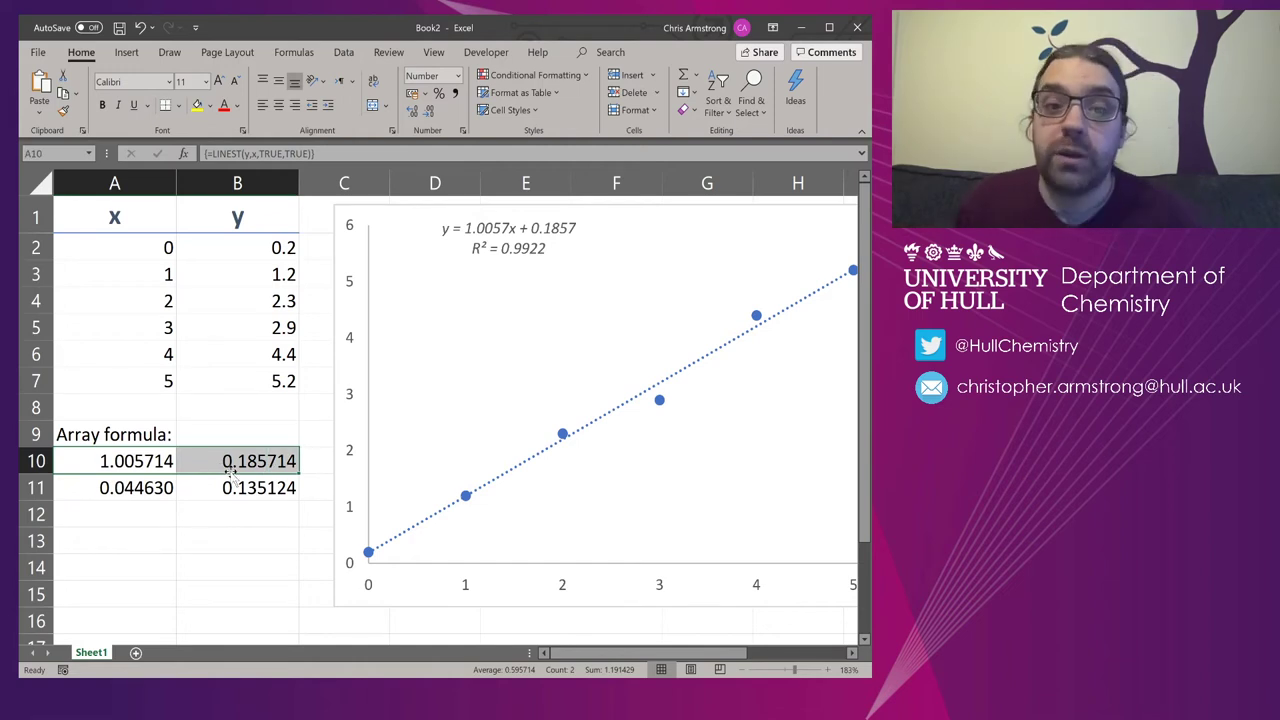
{"action": "left_click", "coordinate": [143, 462]}
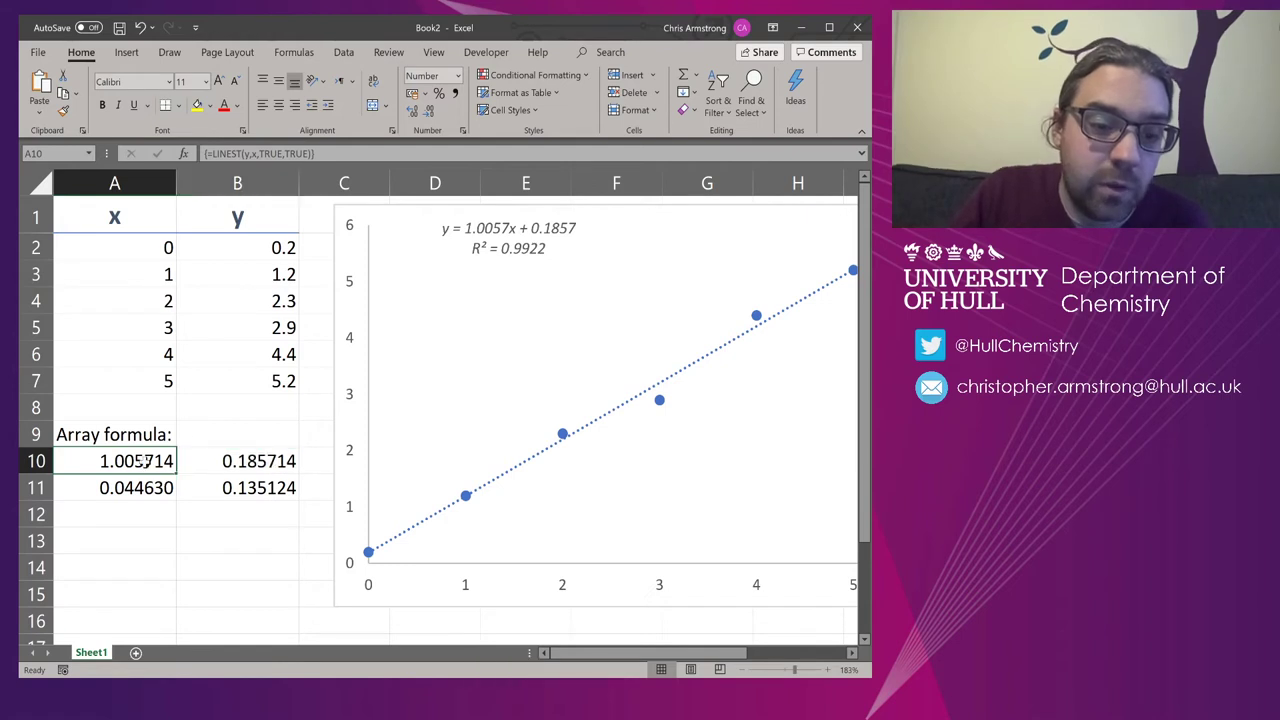
{"action": "left_click", "coordinate": [496, 229]}
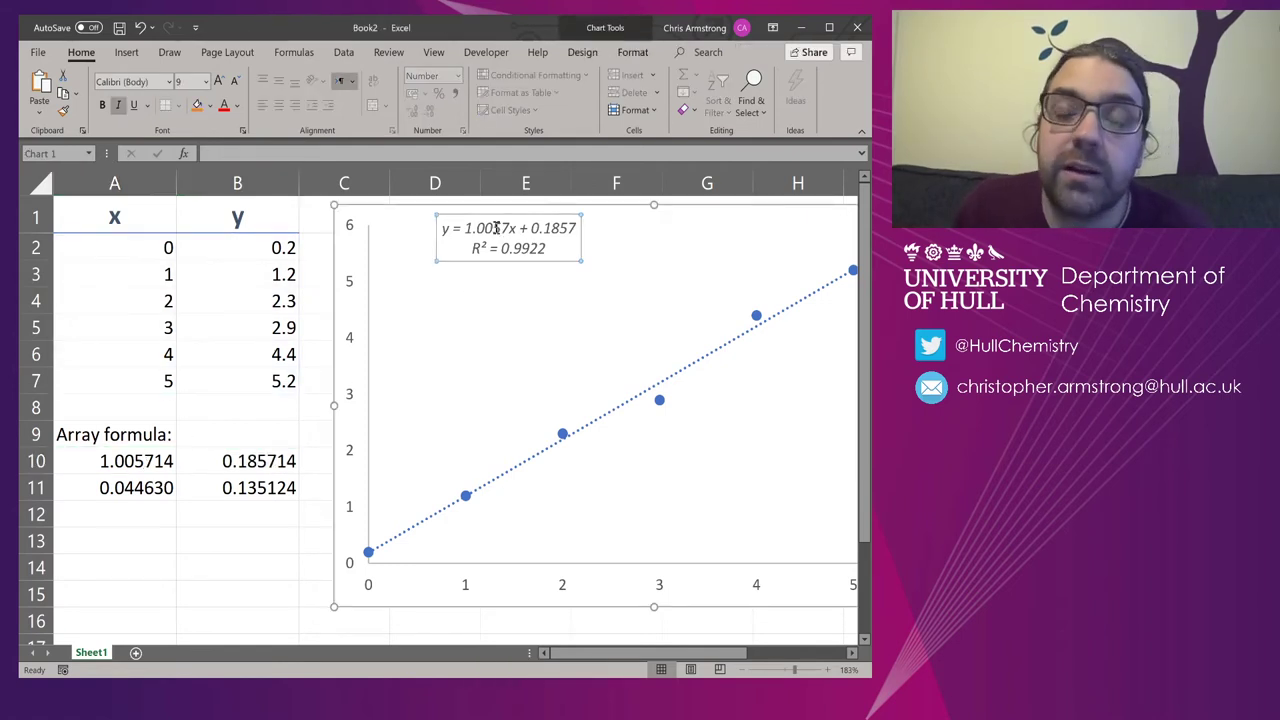
{"action": "left_click", "coordinate": [152, 516]}
{"action": "type", "text": "=SLOP"}
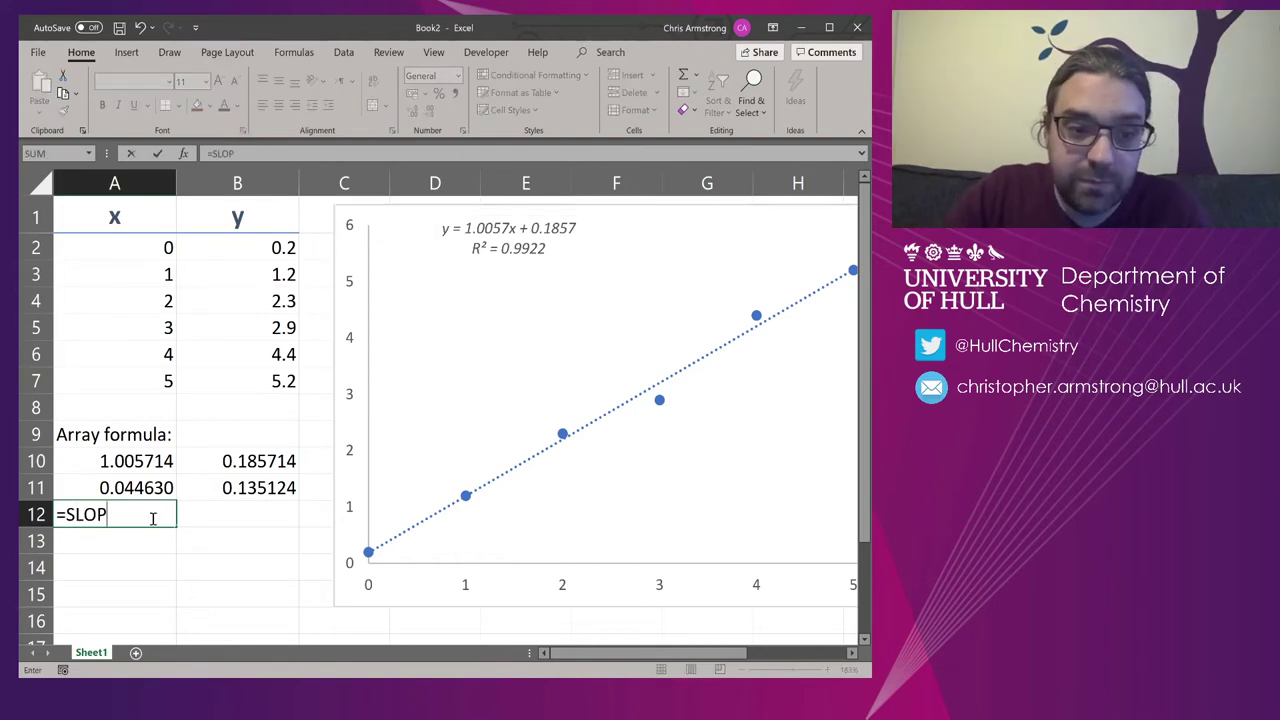
{"action": "type", "text": "E(y"}
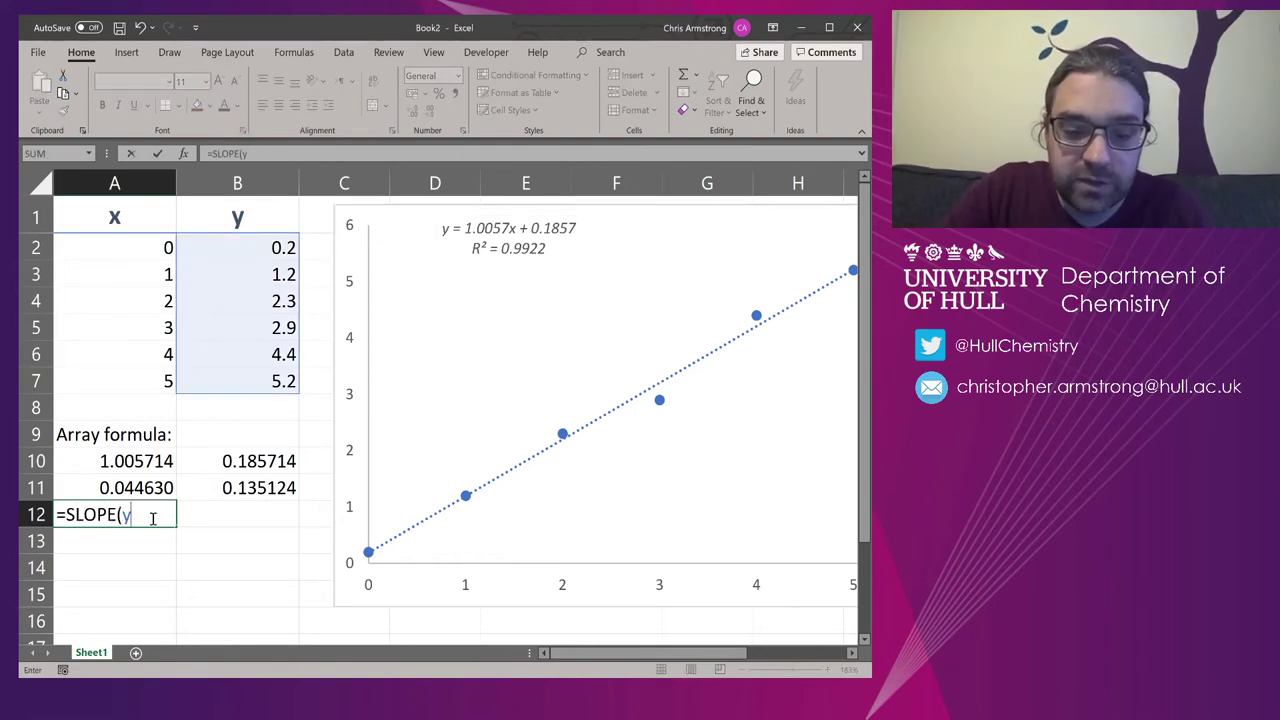
{"action": "type", "text": ",x9"}
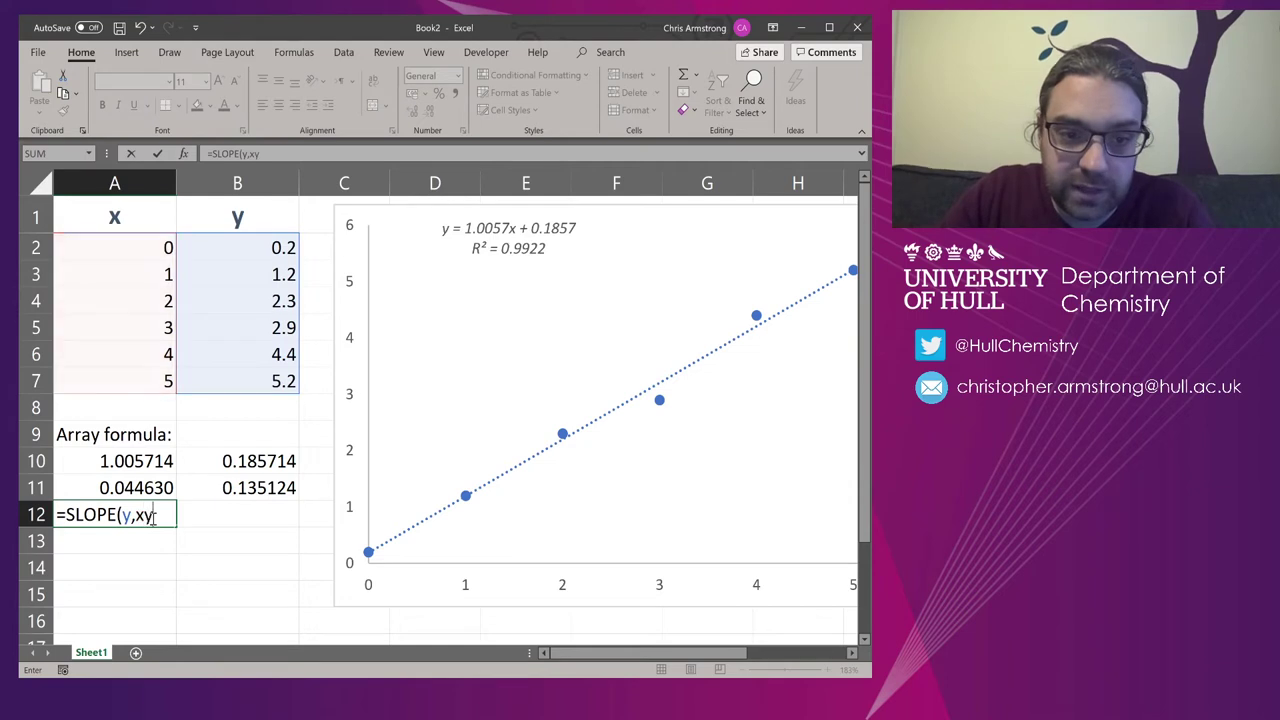
{"action": "key", "text": "BackSpace"}
{"action": "type", "text": ")"}
{"action": "key", "text": "Return"}
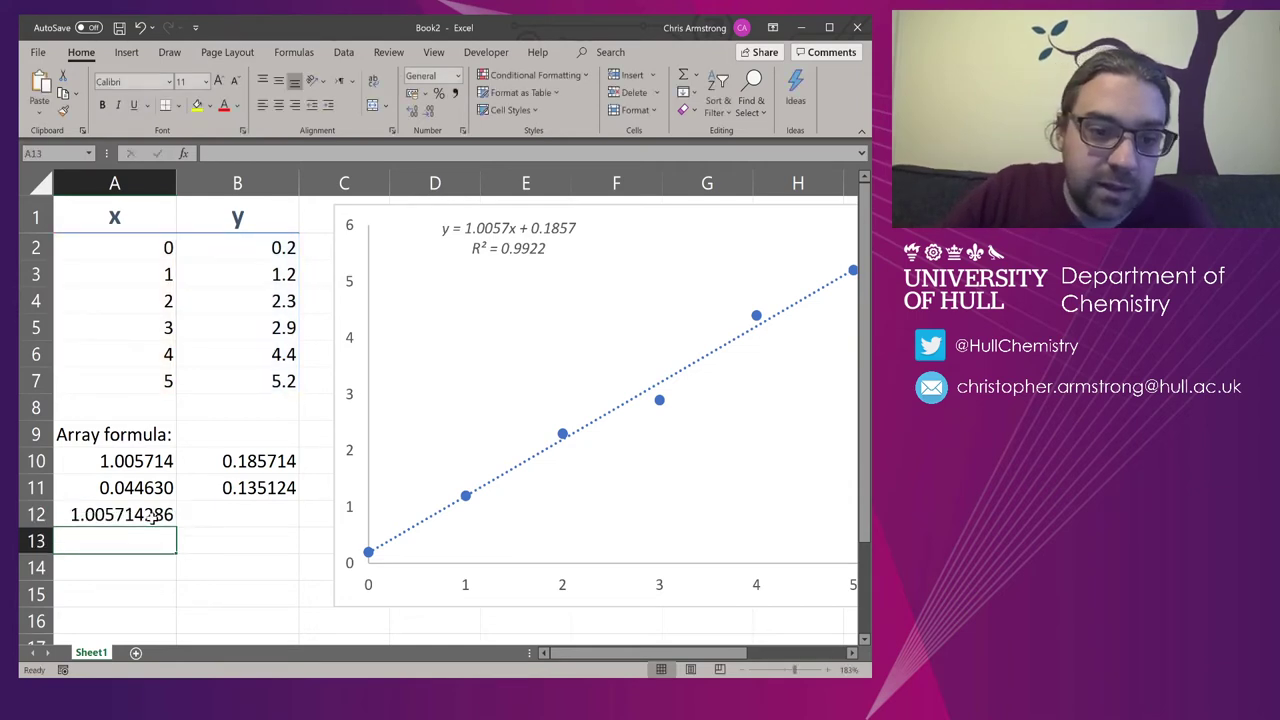
{"action": "left_click", "coordinate": [150, 515]}
{"action": "key", "text": "Delete"}
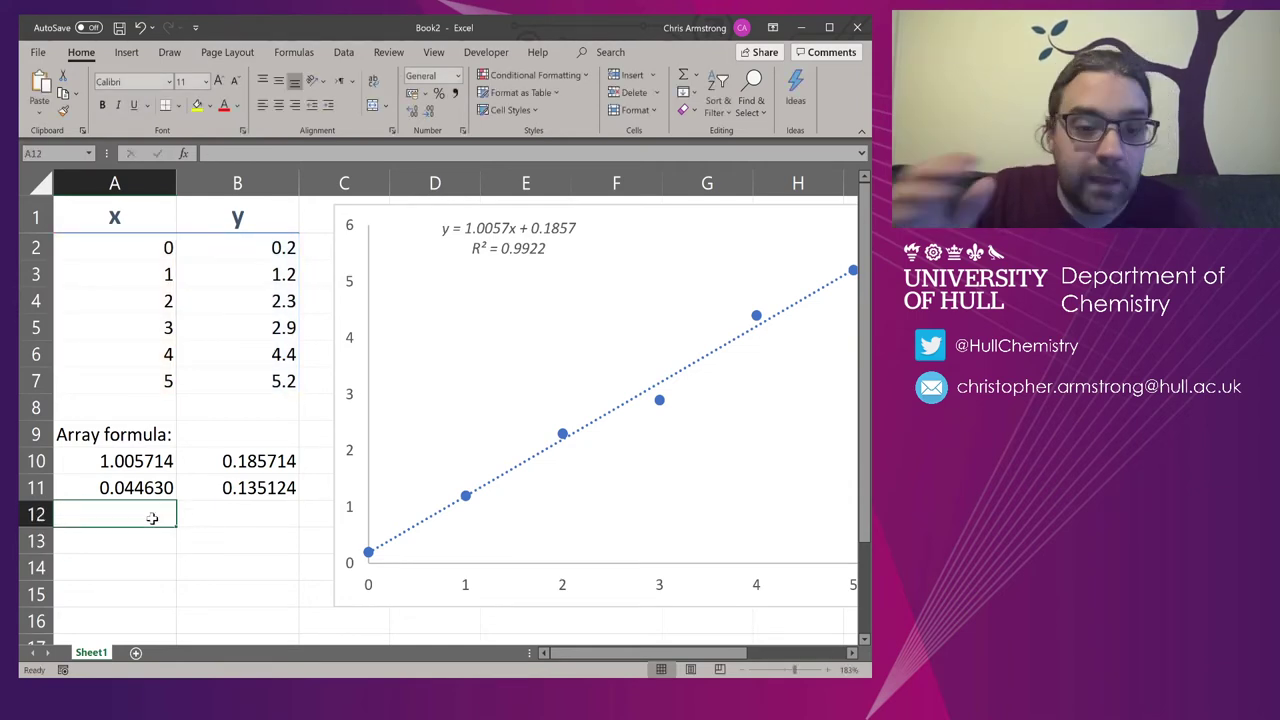
{"action": "key", "text": "Right"}
{"action": "key", "text": "Up"}
{"action": "key", "text": "Up"}
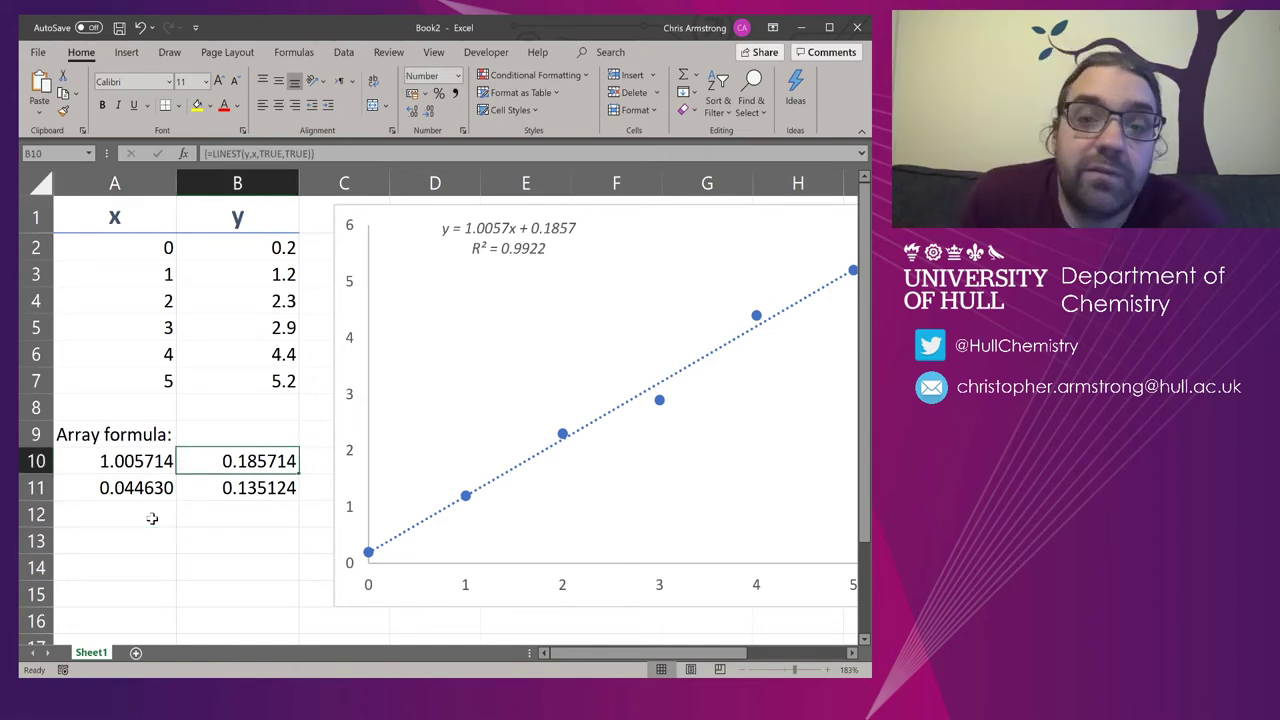
{"action": "left_click", "coordinate": [537, 230]}
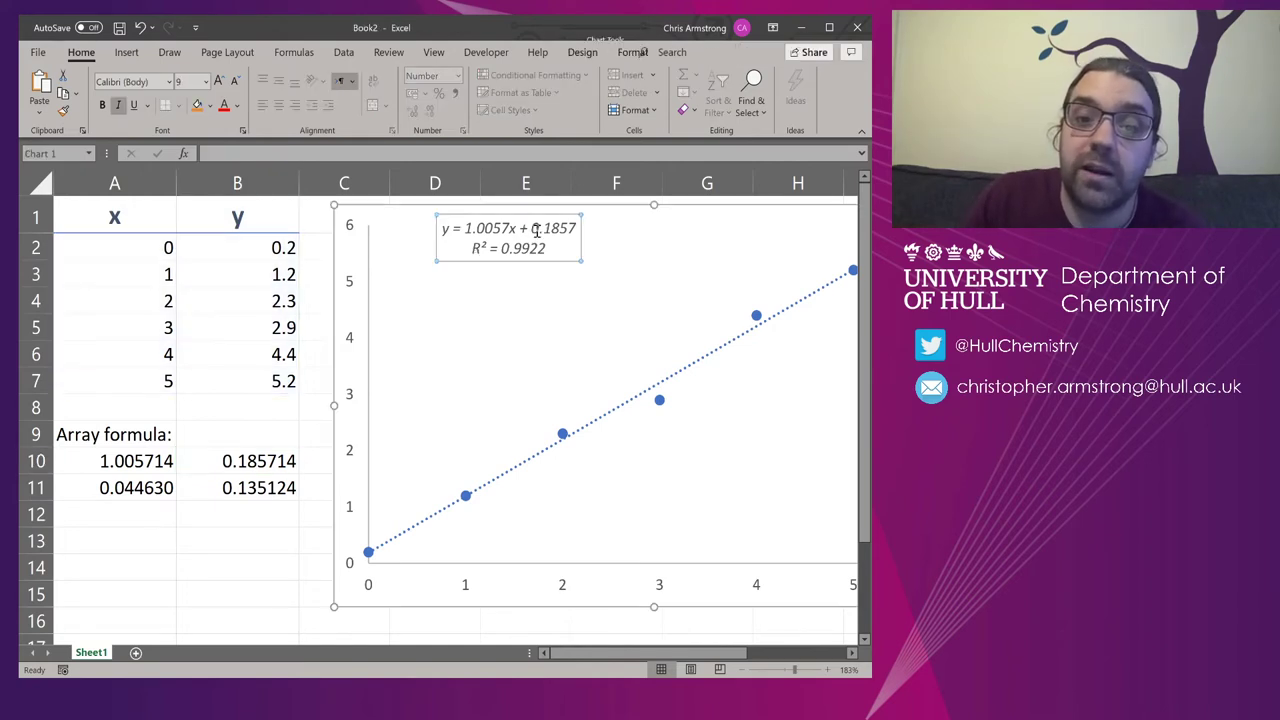
{"action": "left_click", "coordinate": [244, 521]}
{"action": "type", "text": "=INTERCEPT("}
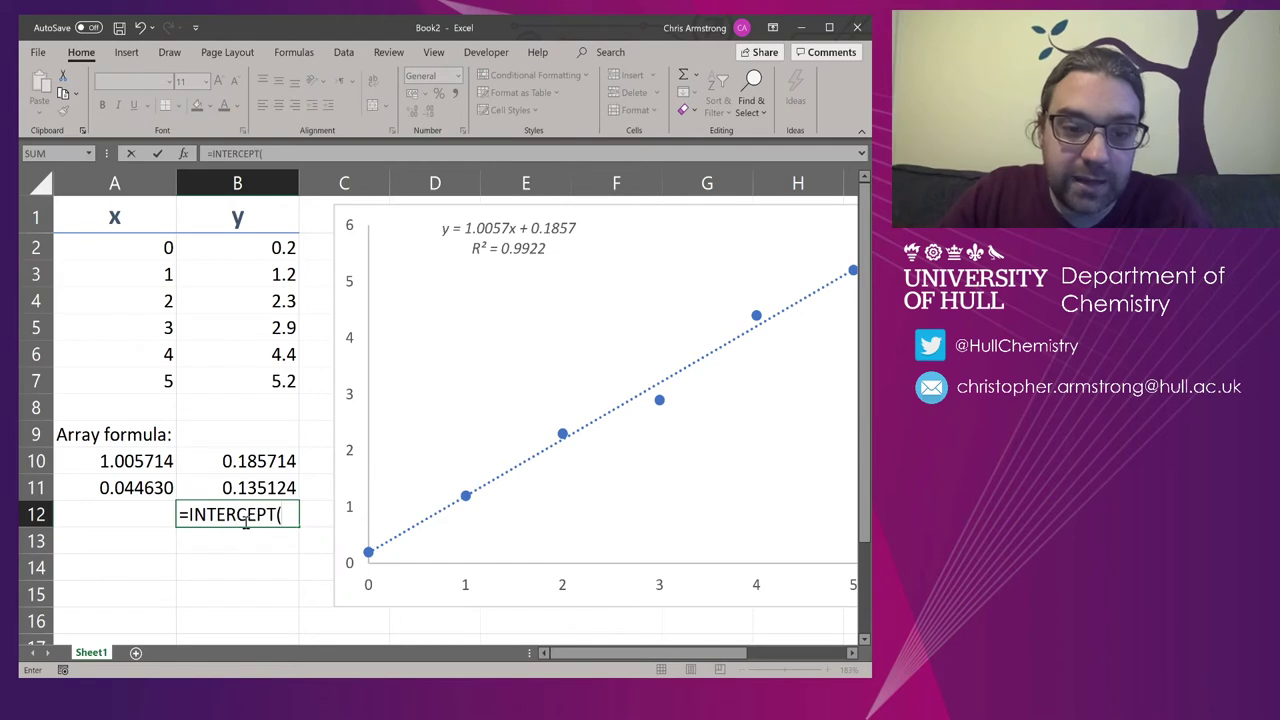
{"action": "type", "text": "y,x)"}
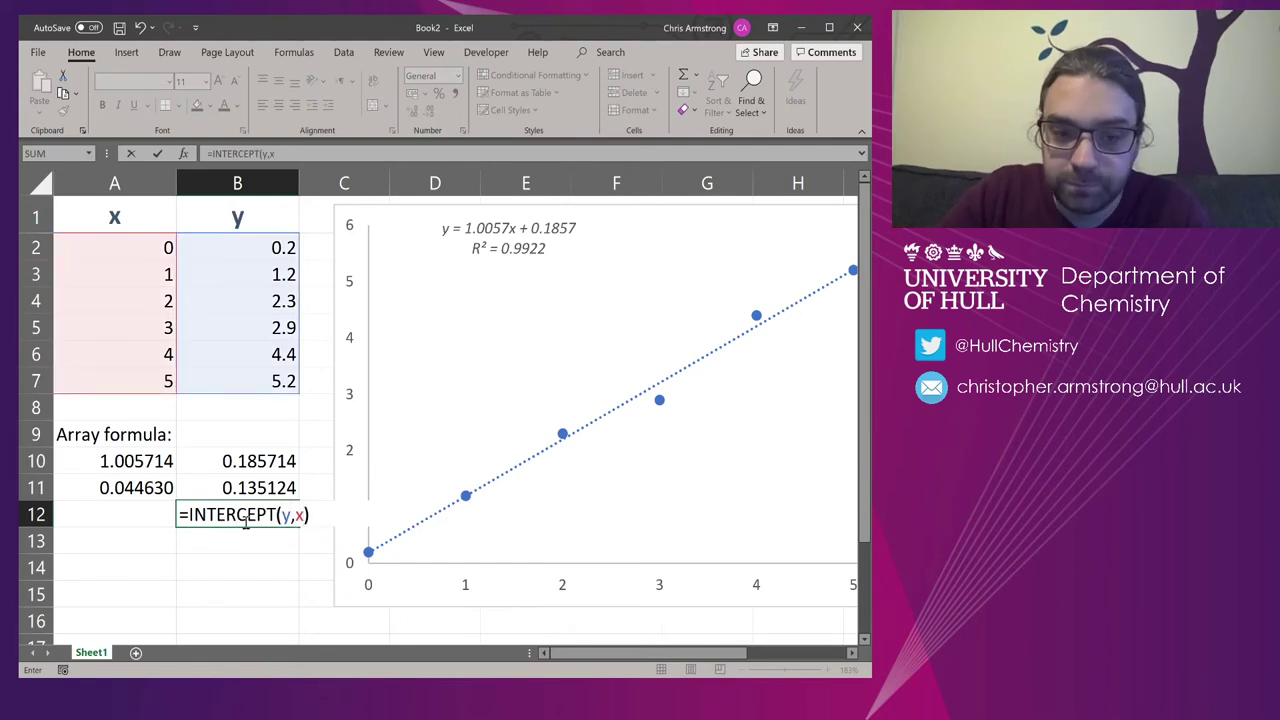
{"action": "key", "text": "Return"}
{"action": "left_click", "coordinate": [244, 520]}
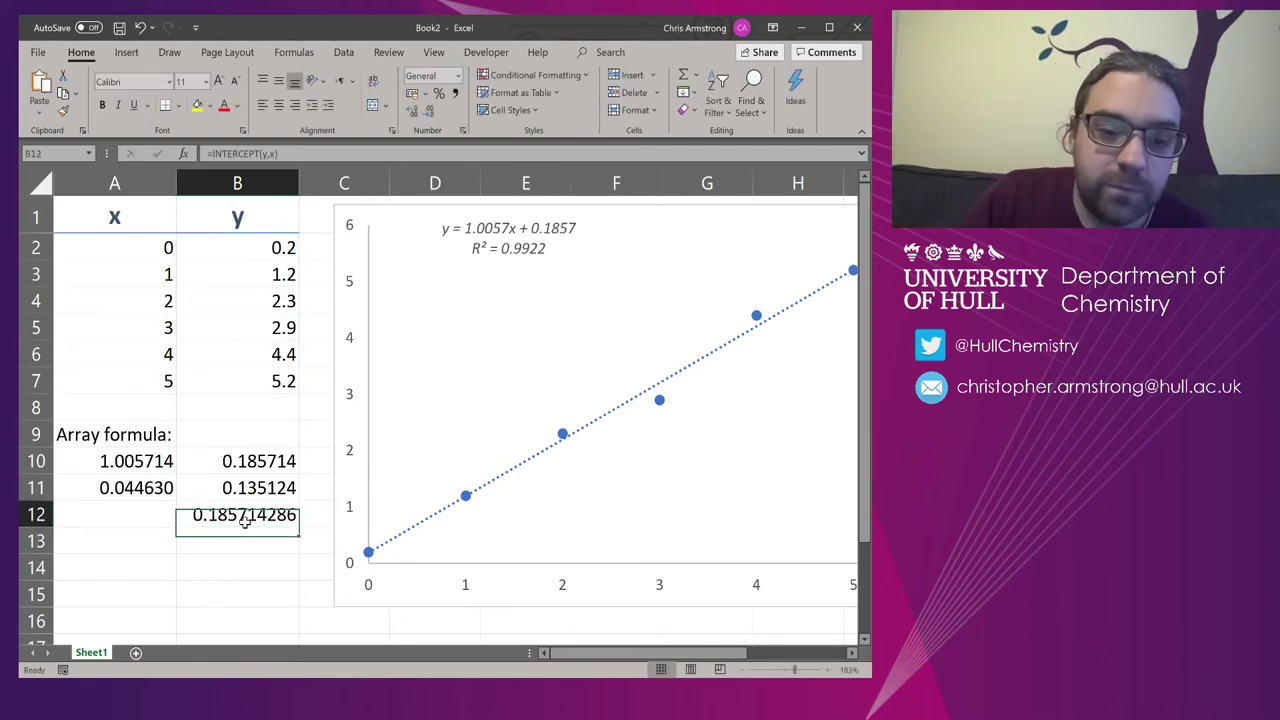
{"action": "key", "text": "Delete"}
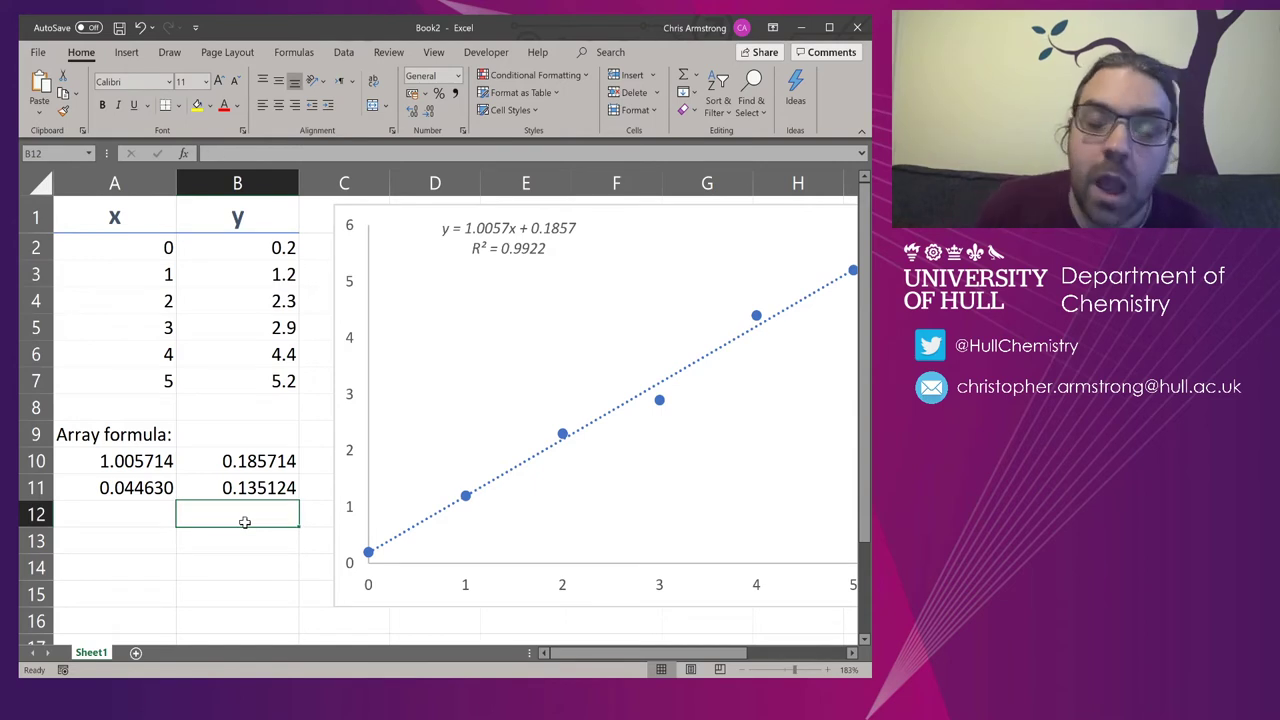
{"action": "key", "text": "Up"}
{"action": "key", "text": "shift+Left"}
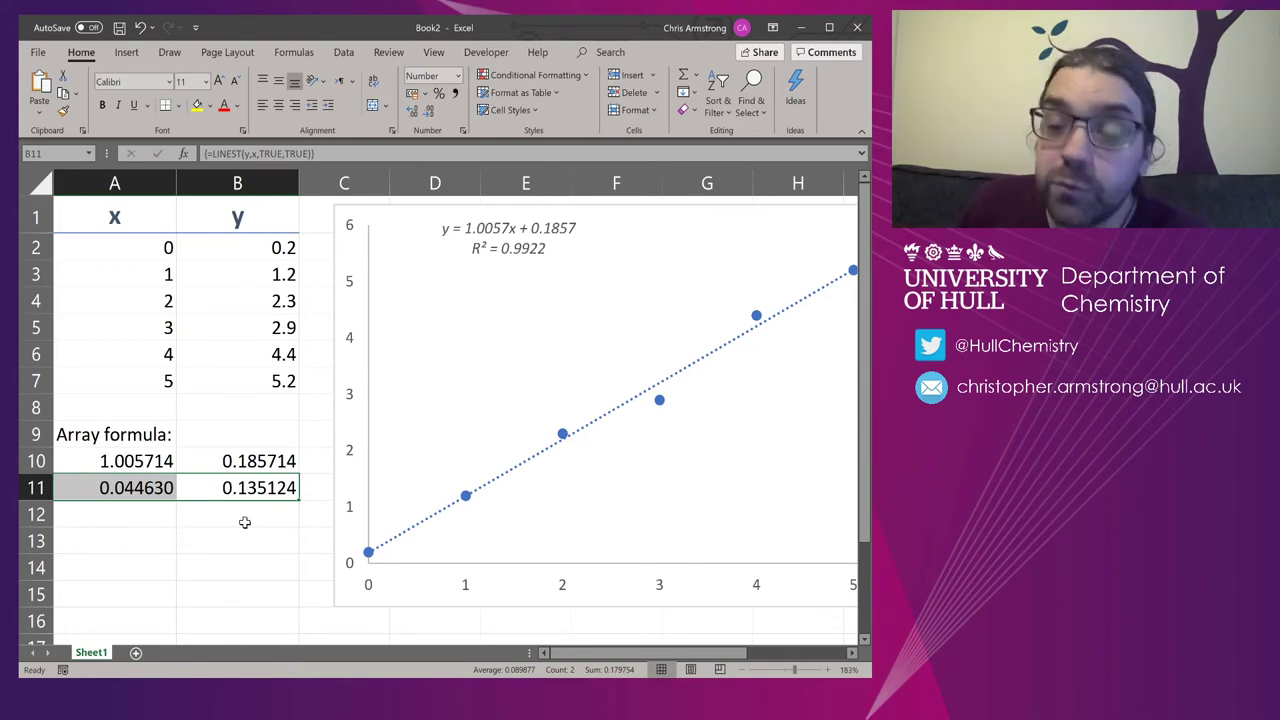
{"action": "key", "text": "Left"}
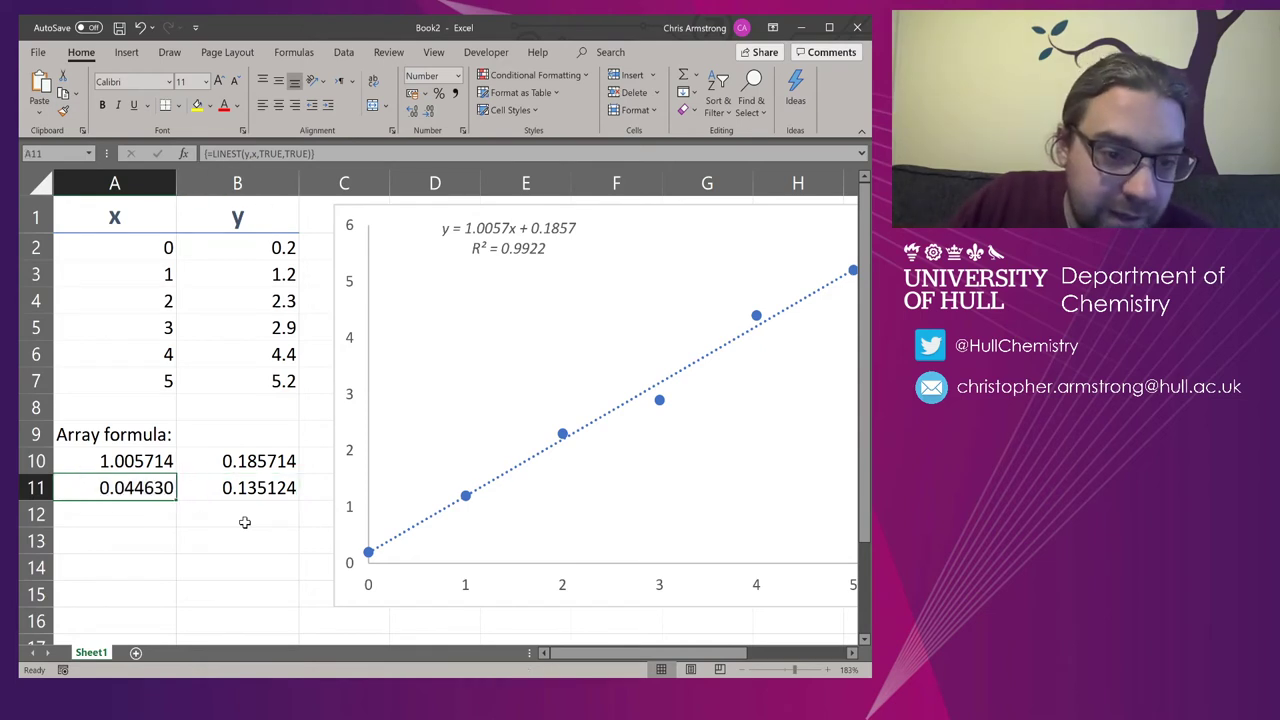
- Reduce the displayed decimals of the errors so they read 0.04 and 0.1
{"action": "left_click", "coordinate": [429, 112]}
{"action": "left_click", "coordinate": [429, 112]}
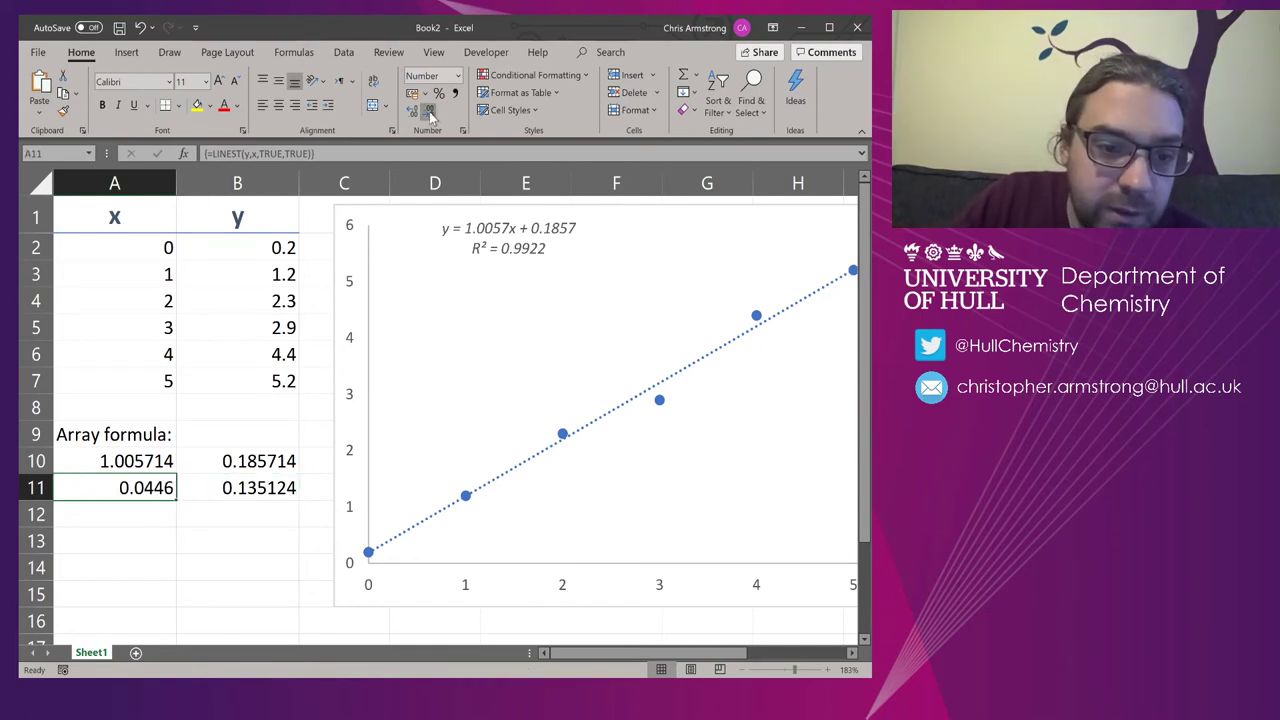
{"action": "left_click", "coordinate": [429, 112]}
{"action": "left_click", "coordinate": [429, 112]}
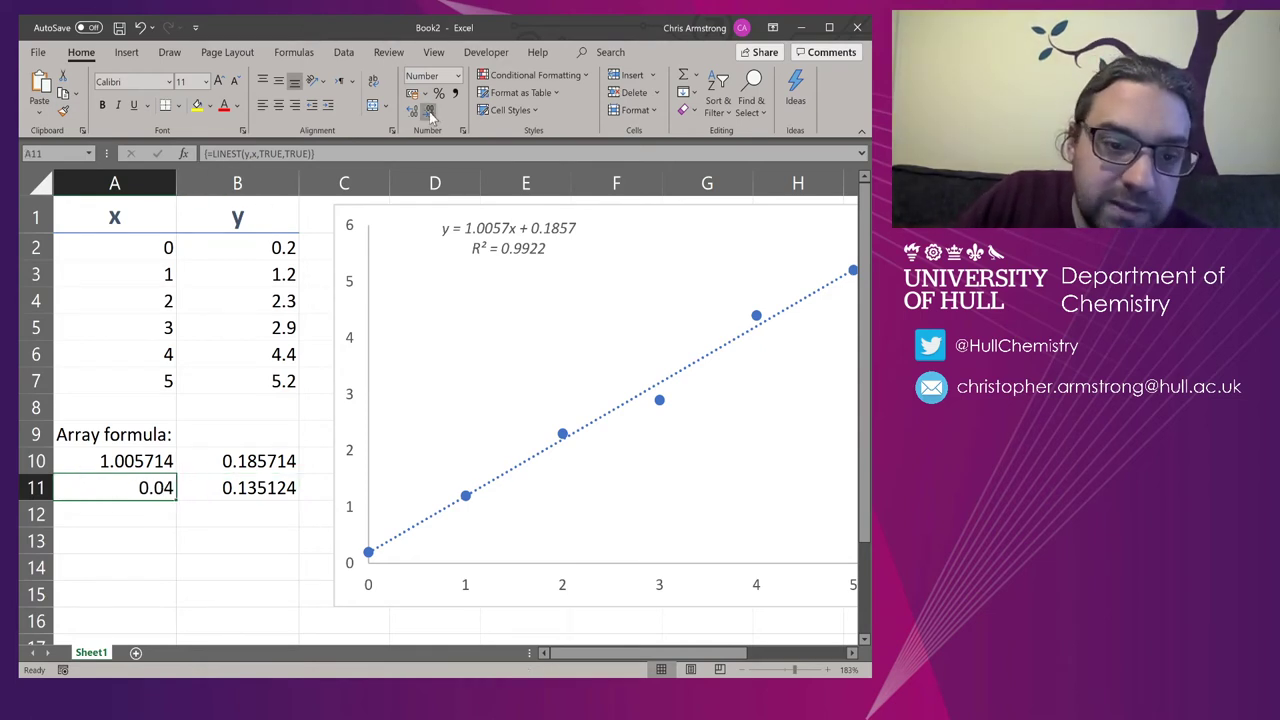
{"action": "key", "text": "Right"}
{"action": "left_click", "coordinate": [430, 114]}
{"action": "left_click", "coordinate": [430, 114]}
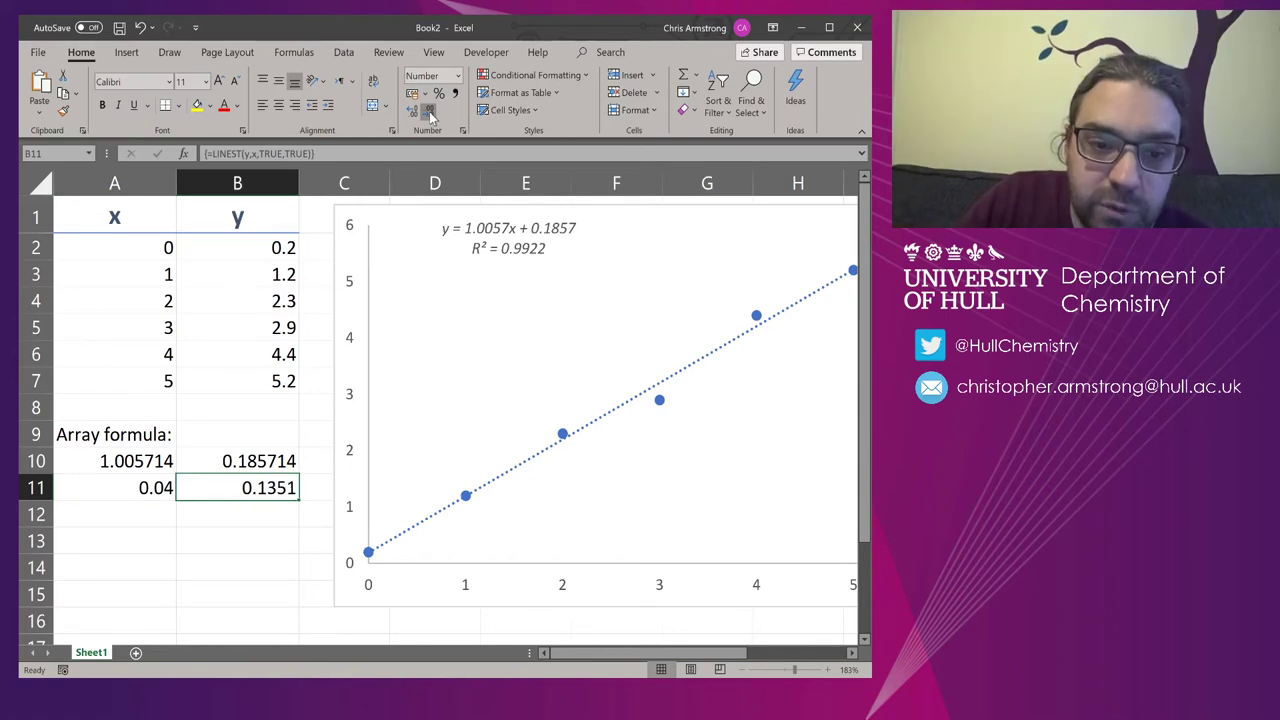
{"action": "left_click", "coordinate": [430, 114]}
{"action": "left_click", "coordinate": [430, 114]}
{"action": "left_click", "coordinate": [430, 114]}
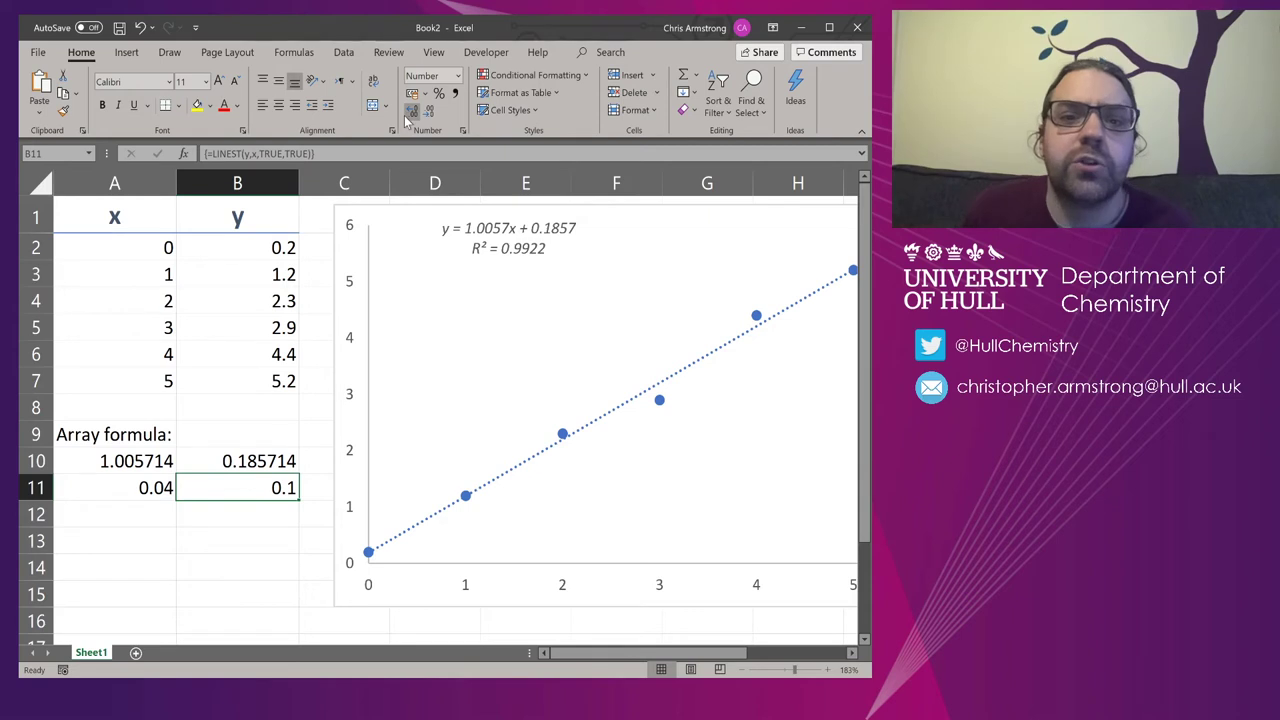
{"action": "left_click", "coordinate": [411, 112]}
{"action": "left_click", "coordinate": [411, 112]}
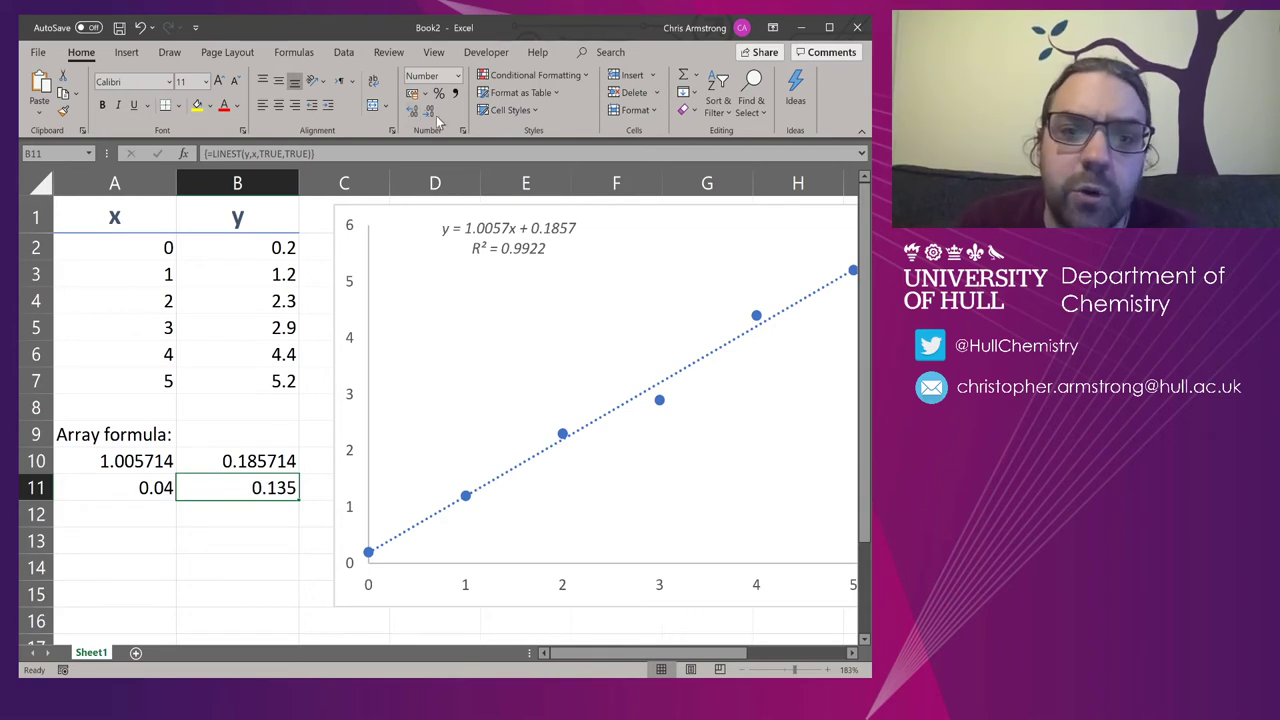
{"action": "left_click", "coordinate": [428, 112]}
{"action": "left_click", "coordinate": [428, 112]}
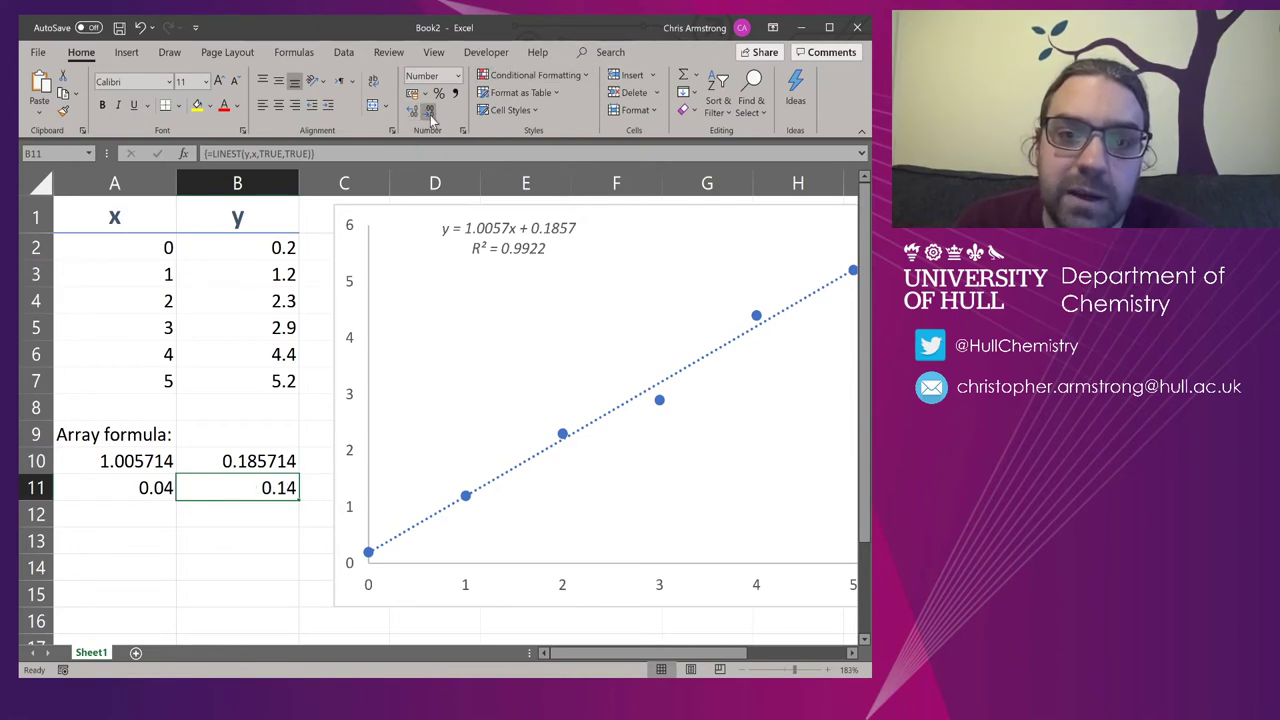
{"action": "left_click", "coordinate": [429, 112]}
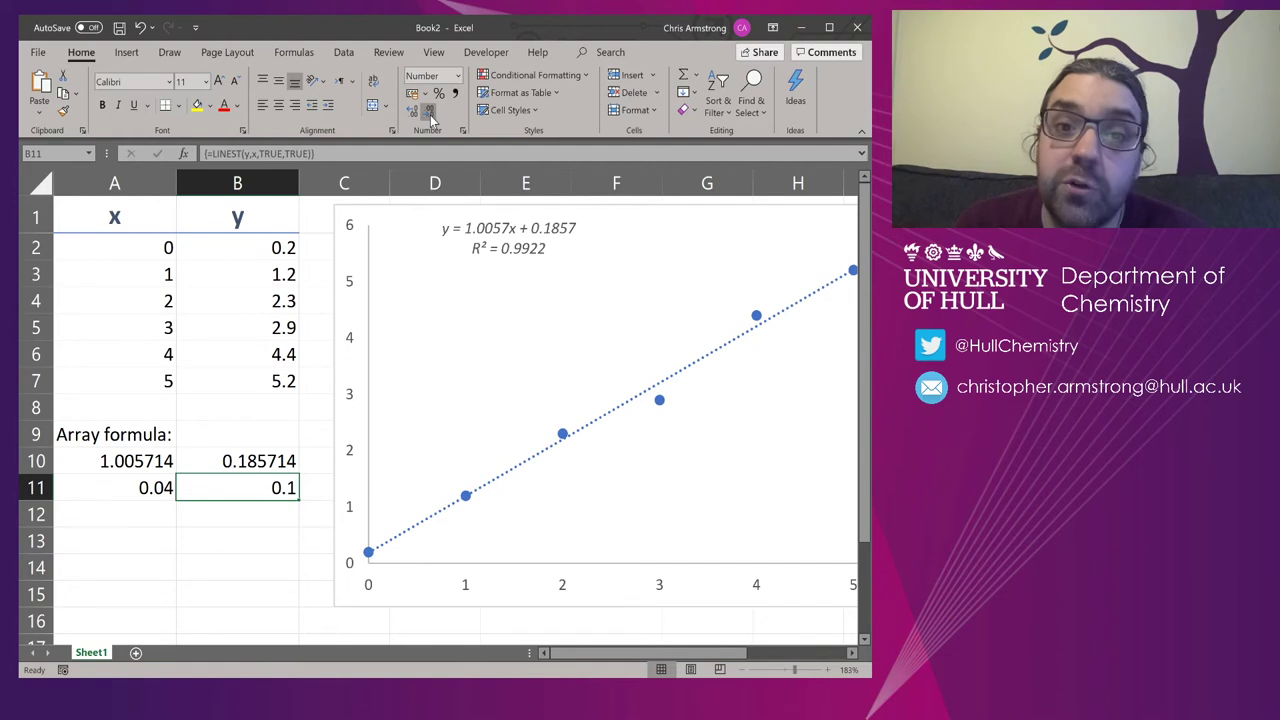
- Trim the slope in A10 to 1.01 and the intercept in B10 to 0.2, undoing a Percent Style attempt
{"action": "left_click", "coordinate": [155, 465]}
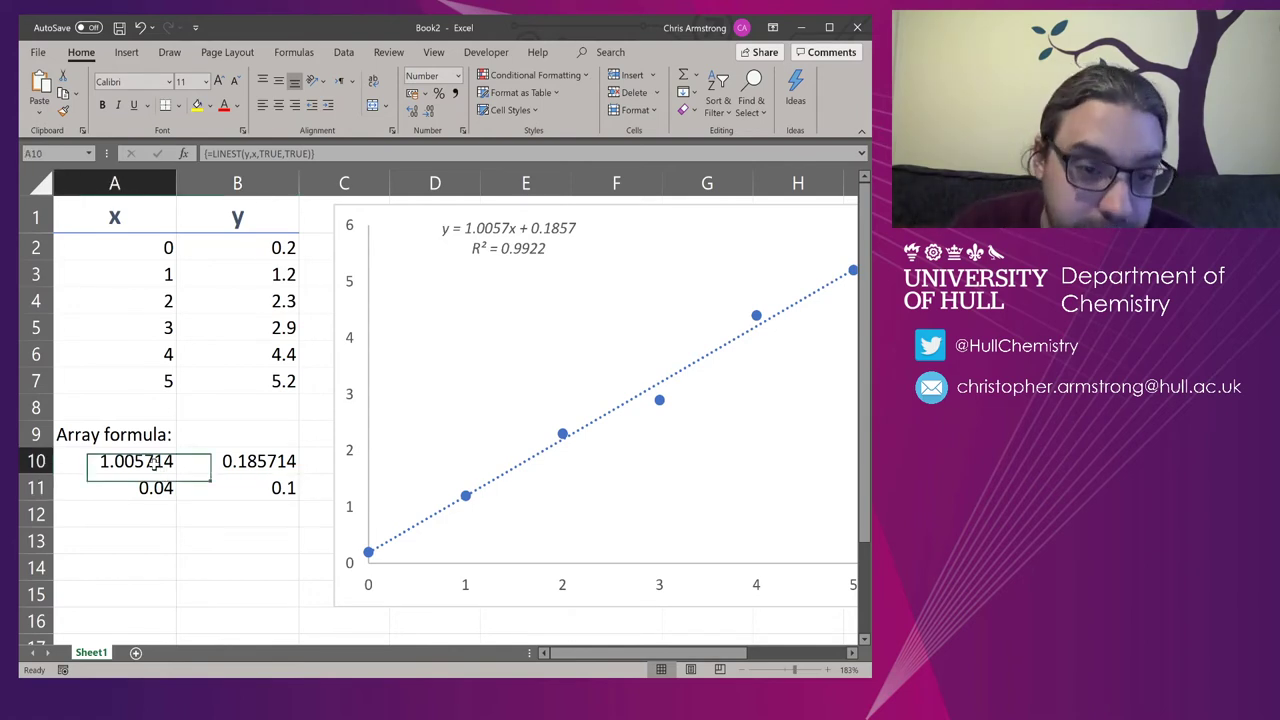
{"action": "left_click", "coordinate": [429, 113]}
{"action": "left_click", "coordinate": [429, 113]}
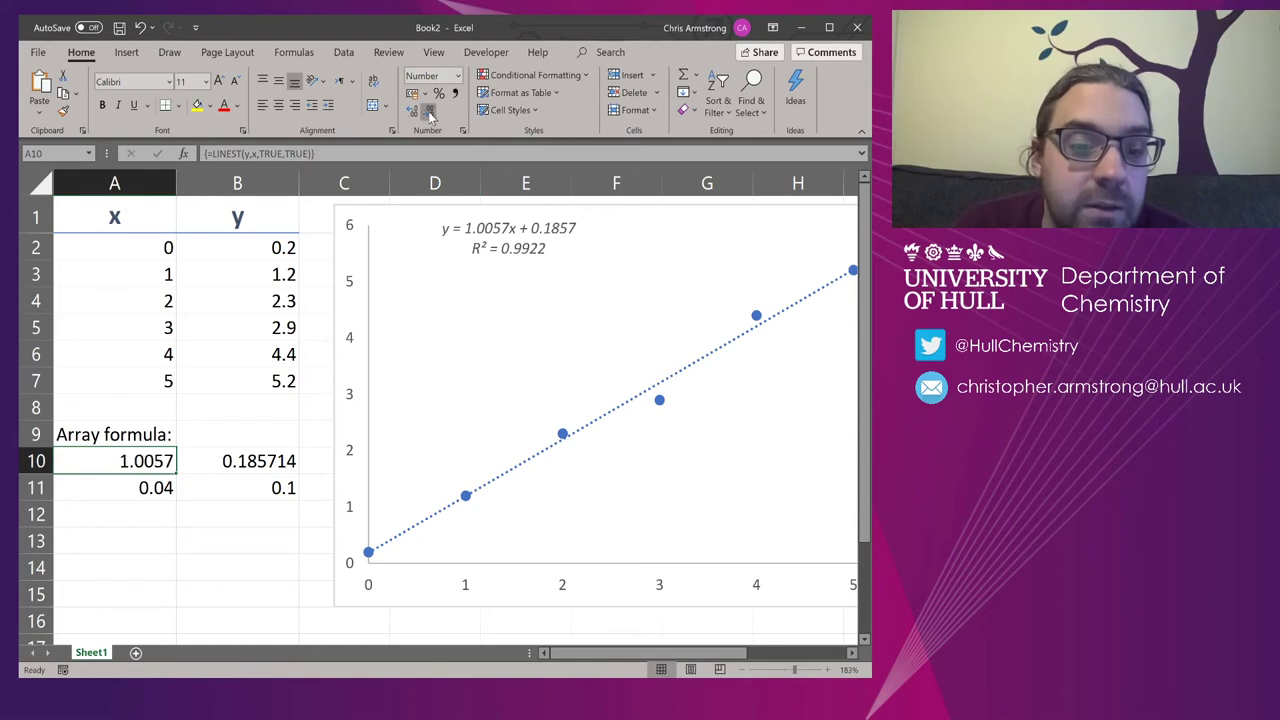
{"action": "left_click", "coordinate": [429, 113]}
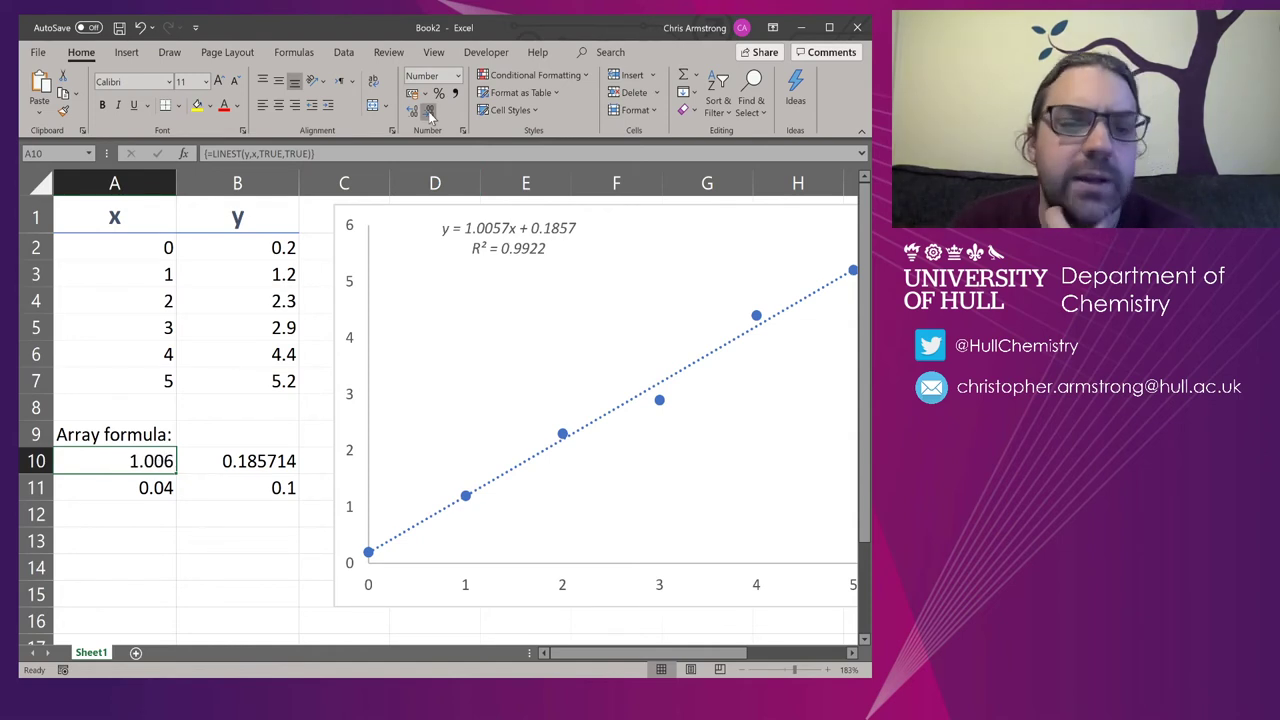
{"action": "left_click", "coordinate": [429, 113]}
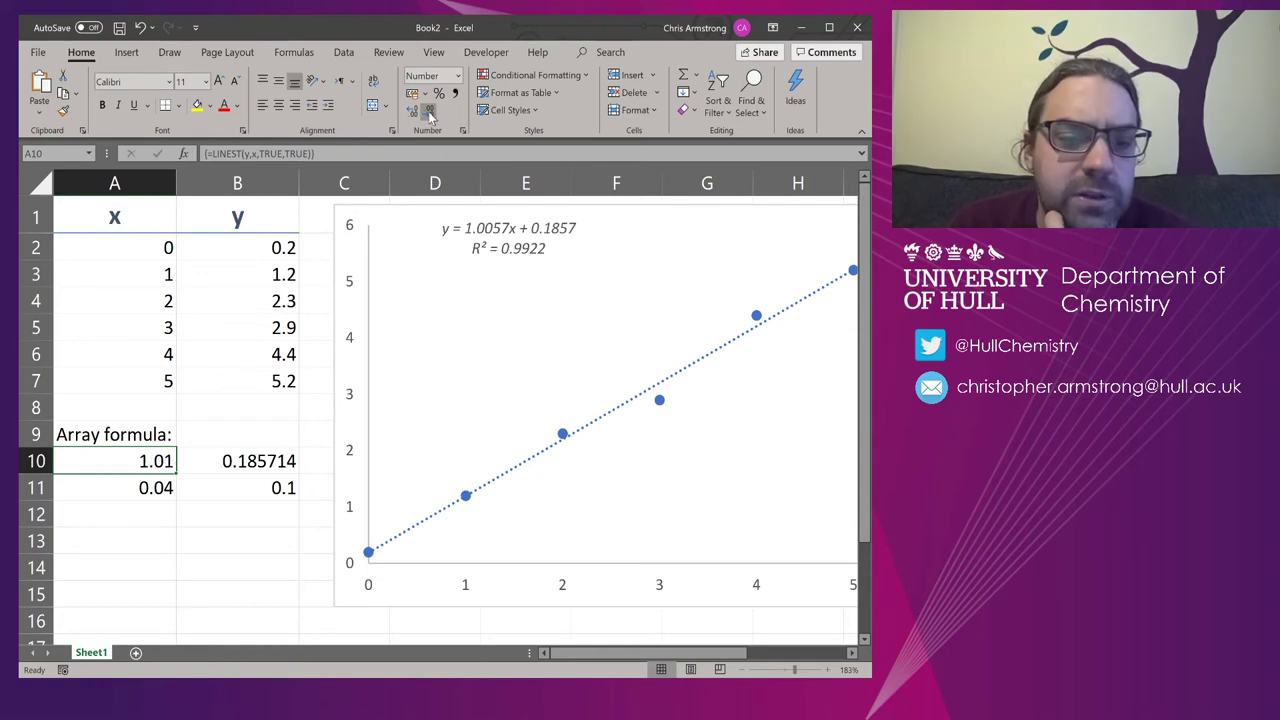
{"action": "key", "text": "Right"}
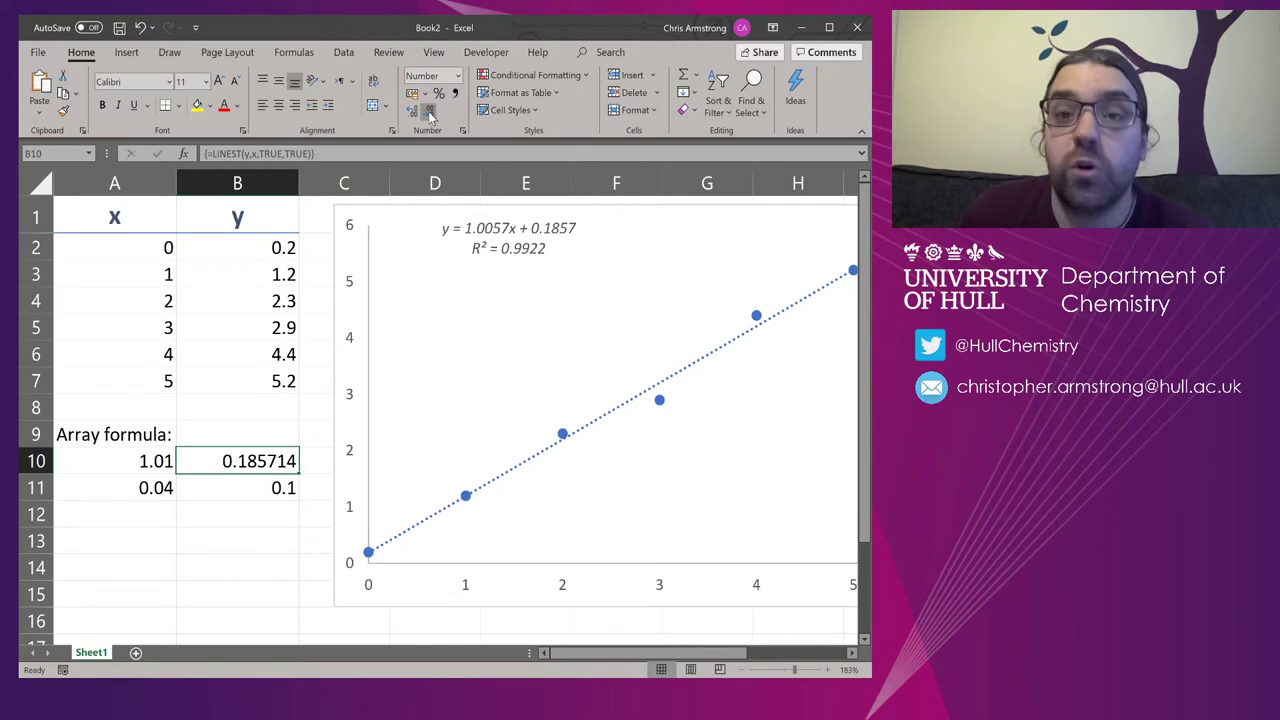
{"action": "left_click", "coordinate": [437, 93]}
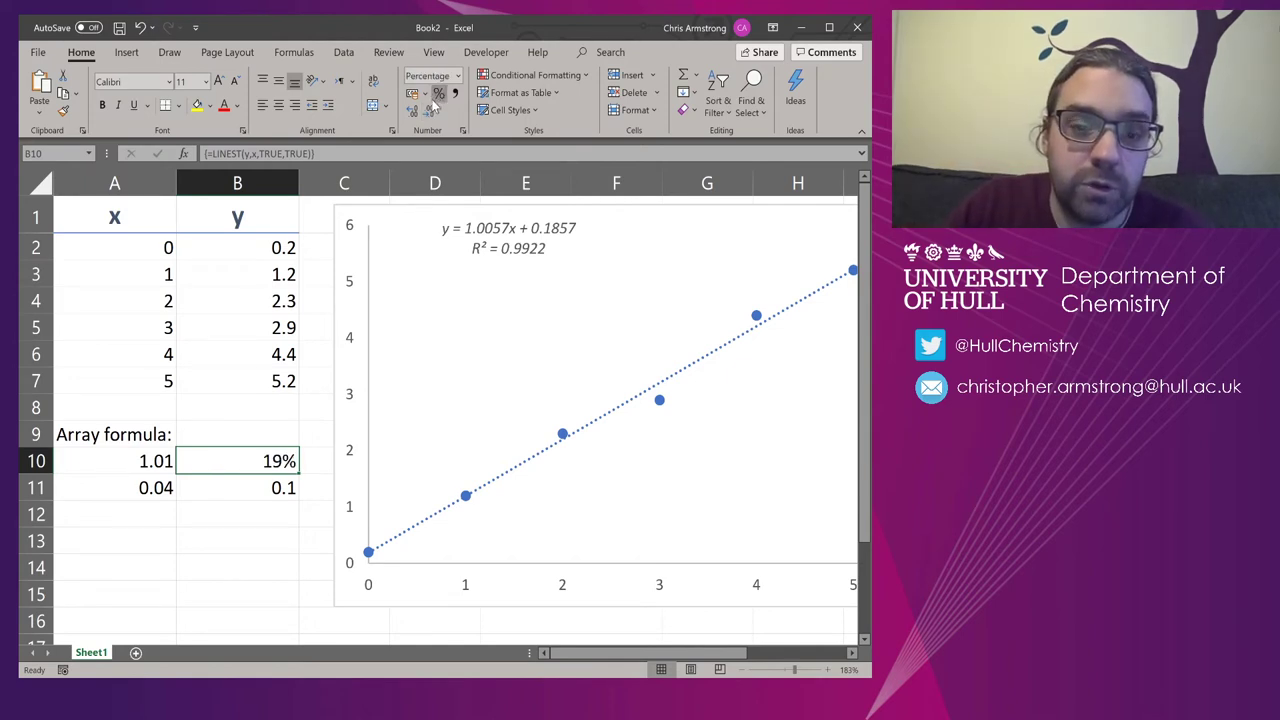
{"action": "key", "text": "ctrl+z"}
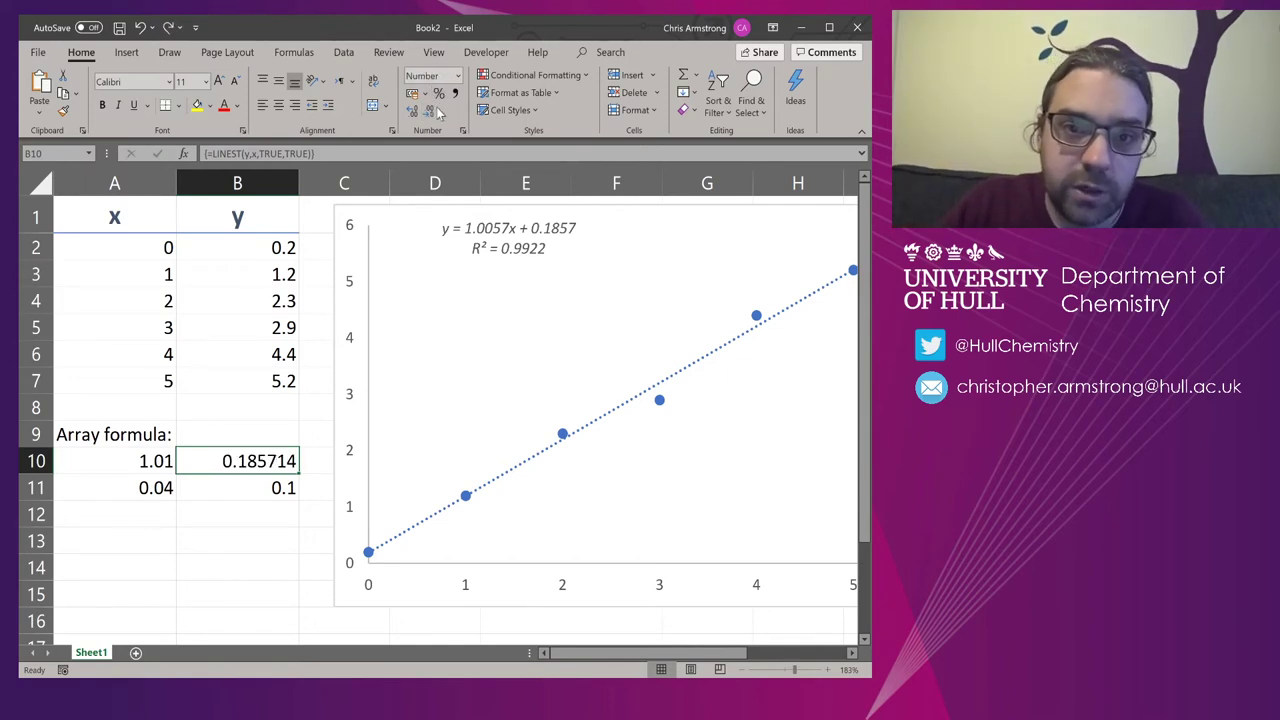
{"action": "left_click", "coordinate": [430, 111]}
{"action": "left_click", "coordinate": [430, 111]}
{"action": "left_click", "coordinate": [430, 111]}
{"action": "left_click", "coordinate": [430, 111]}
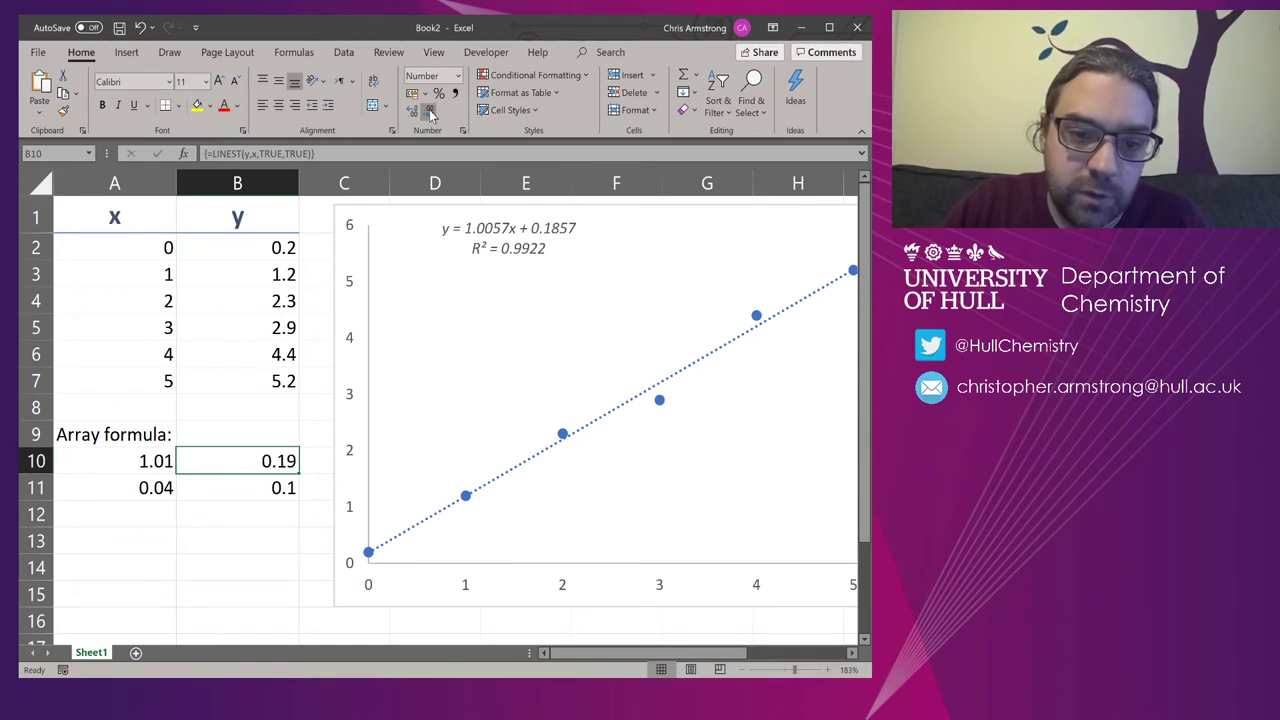
{"action": "left_click", "coordinate": [430, 111]}
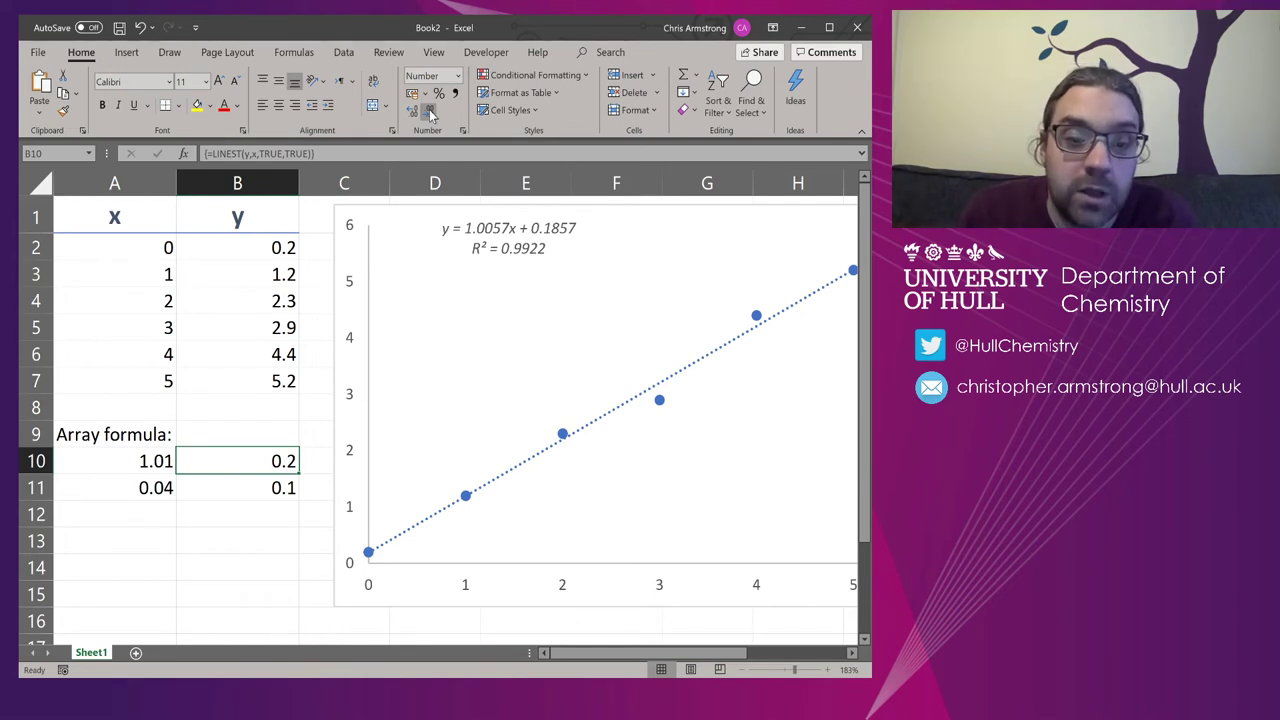
- Step through the four LINEST result cells and move to the empty cell A13
{"action": "key", "text": "Down"}
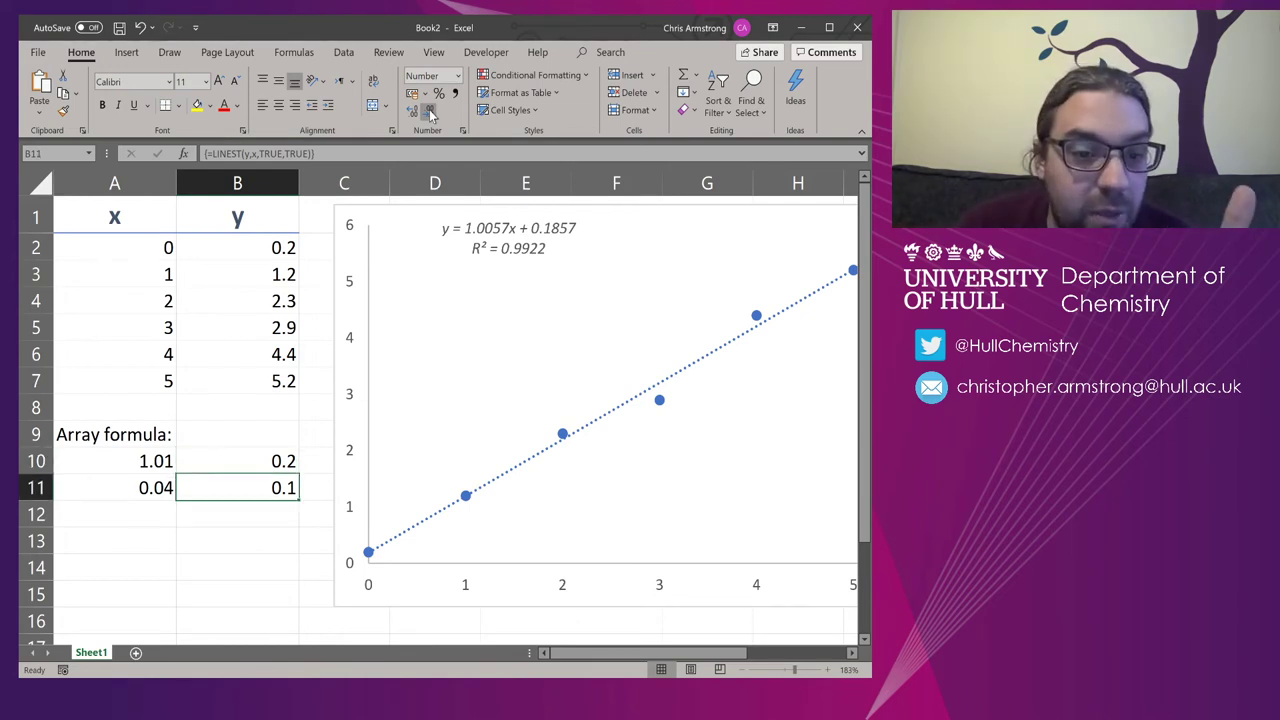
{"action": "key", "text": "Left"}
{"action": "key", "text": "Up"}
{"action": "key", "text": "Down"}
{"action": "key", "text": "Right"}
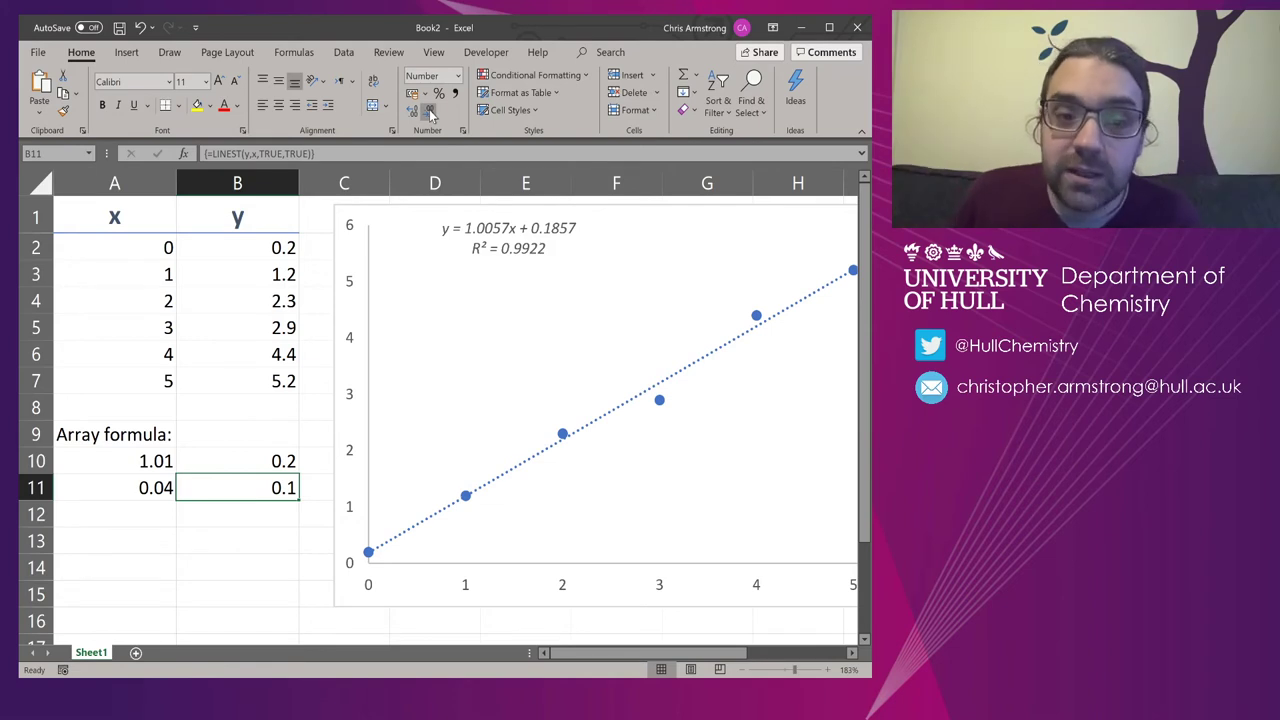
{"action": "key", "text": "Down"}
{"action": "key", "text": "Down"}
{"action": "key", "text": "Left"}
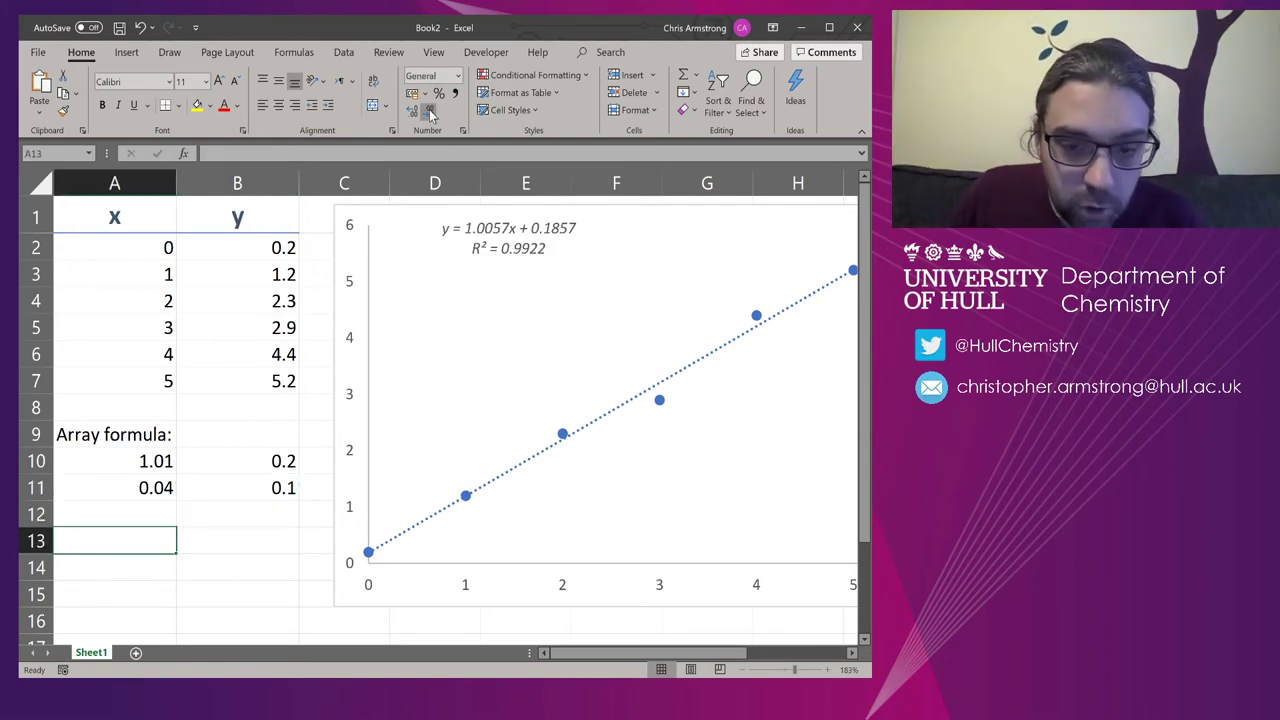
- Give A10:B11 five decimals (1.00571, 0.18571, 0.04463, 0.13512) and select A13
{"action": "left_click_drag", "start_coordinate": [136, 461], "coordinate": [245, 479]}
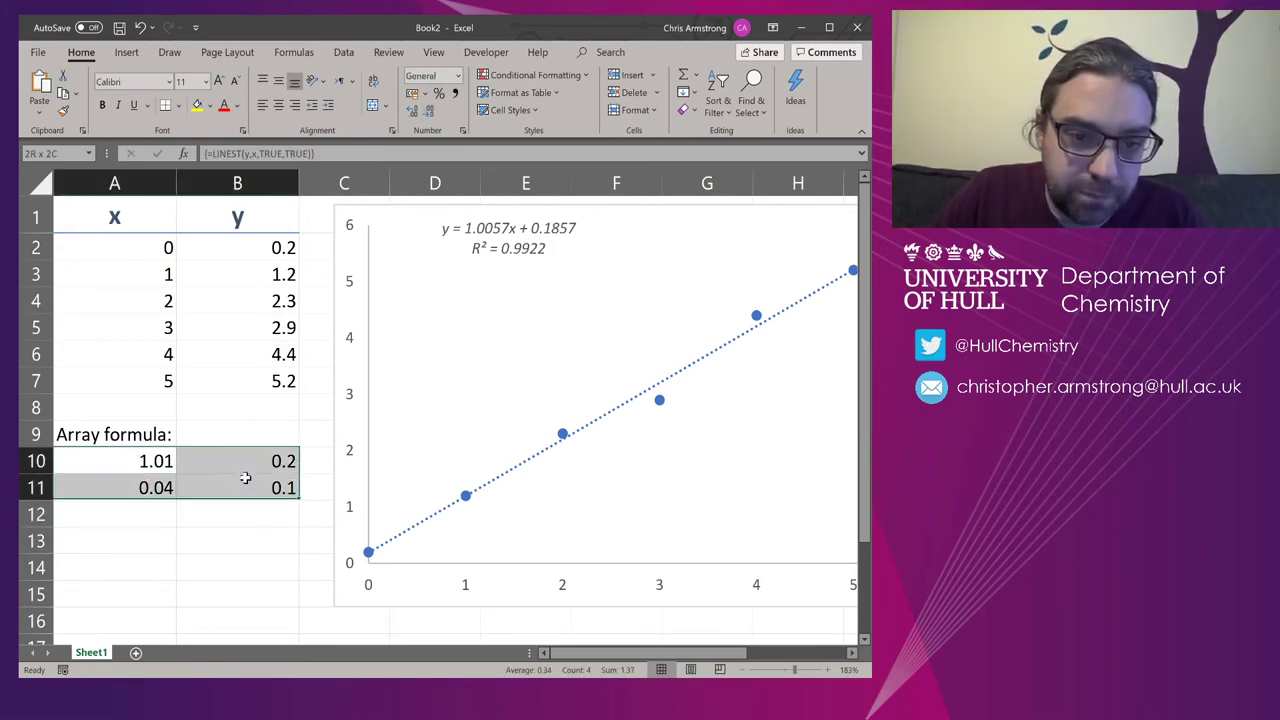
{"action": "left_click", "coordinate": [412, 113]}
{"action": "left_click", "coordinate": [412, 113]}
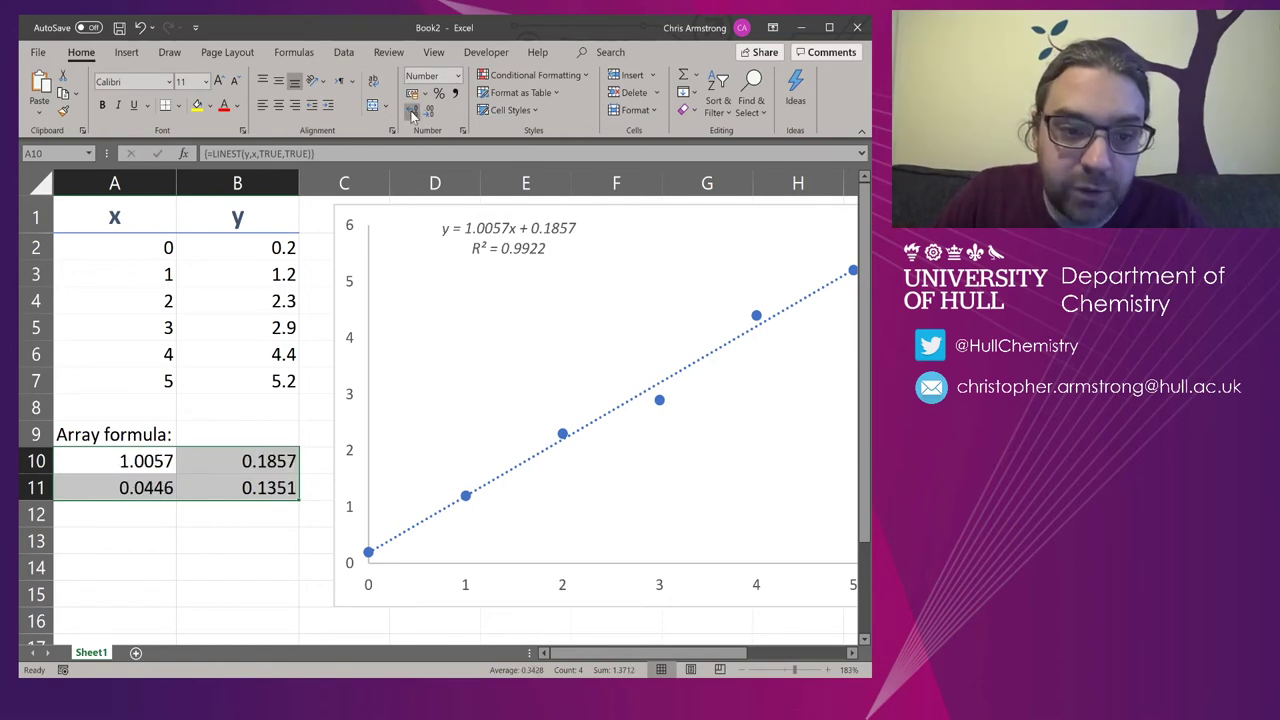
{"action": "left_click", "coordinate": [412, 113]}
{"action": "left_click", "coordinate": [137, 540]}
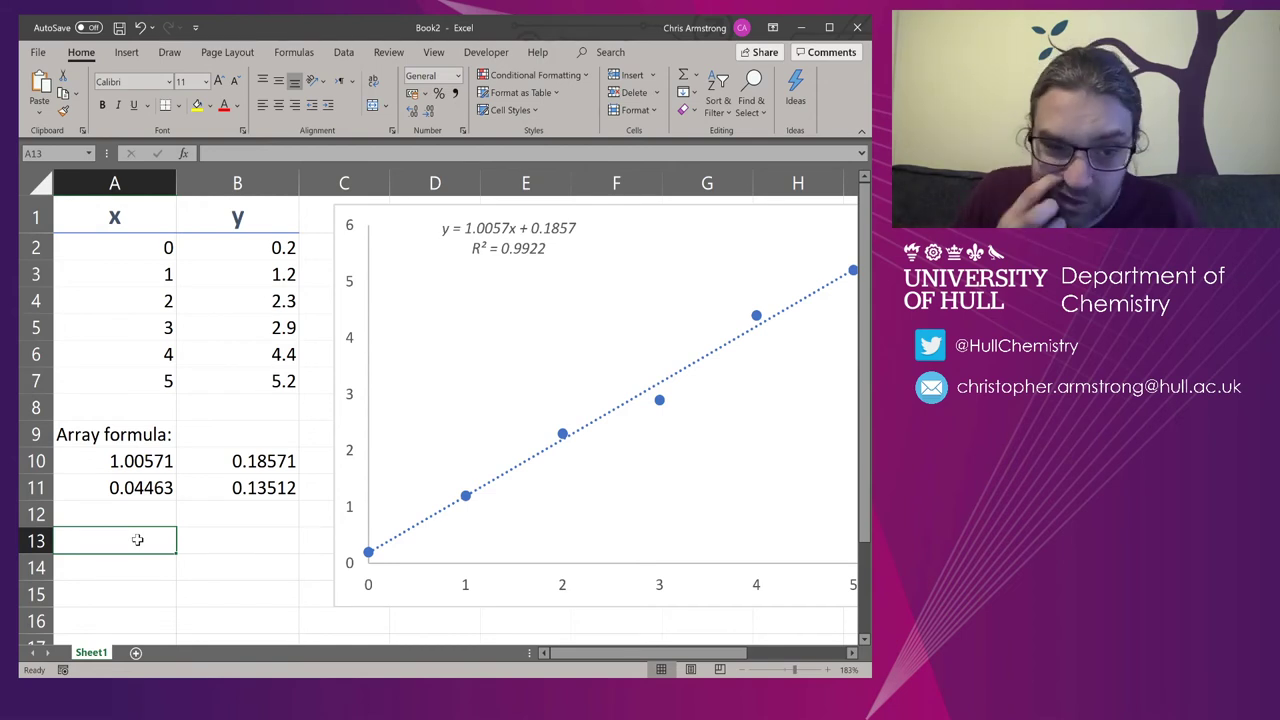
- Enter =ROUND(A10,2) in cell A13
{"action": "type", "text": "="}
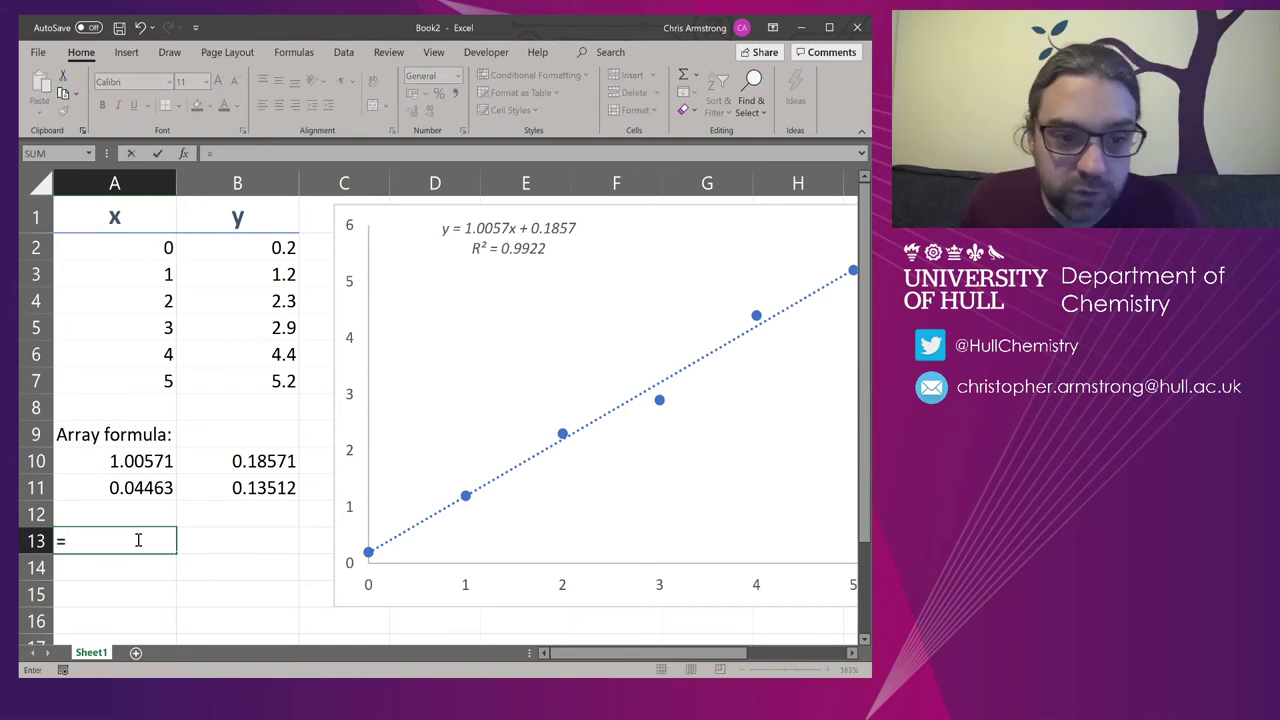
{"action": "type", "text": "ROUND"}
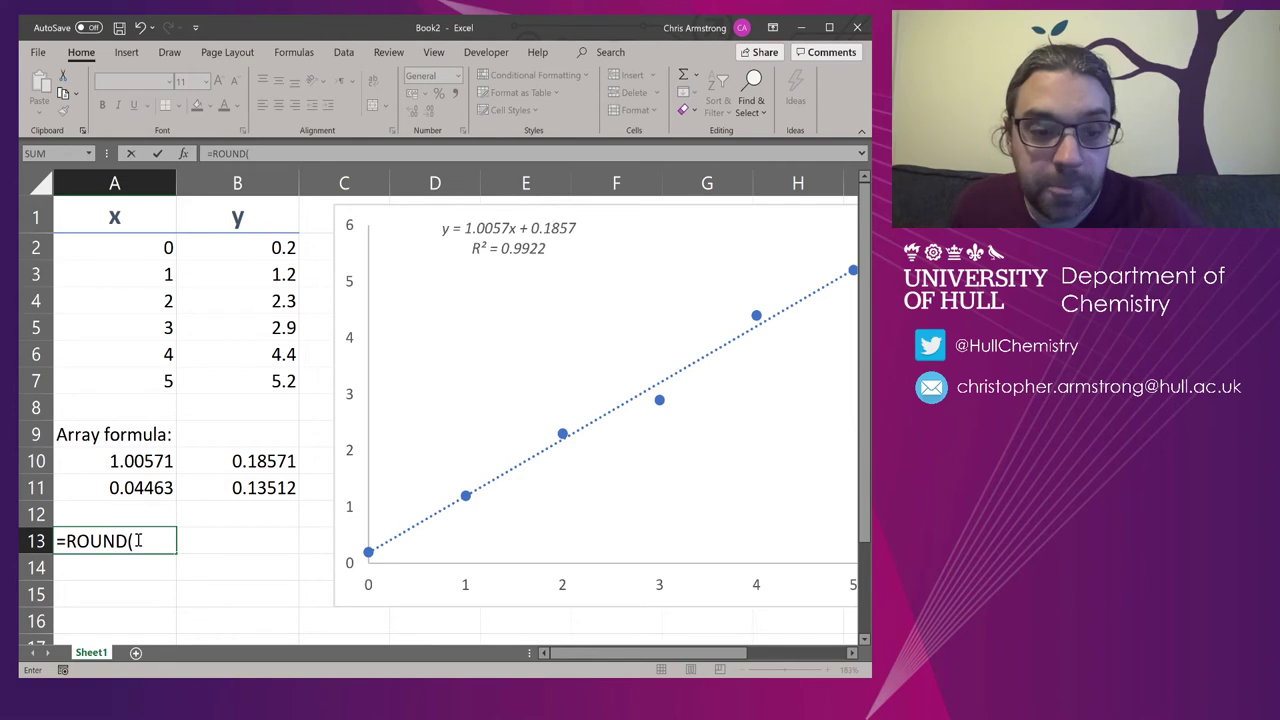
{"action": "type", "text": "("}
{"action": "left_click", "coordinate": [157, 461]}
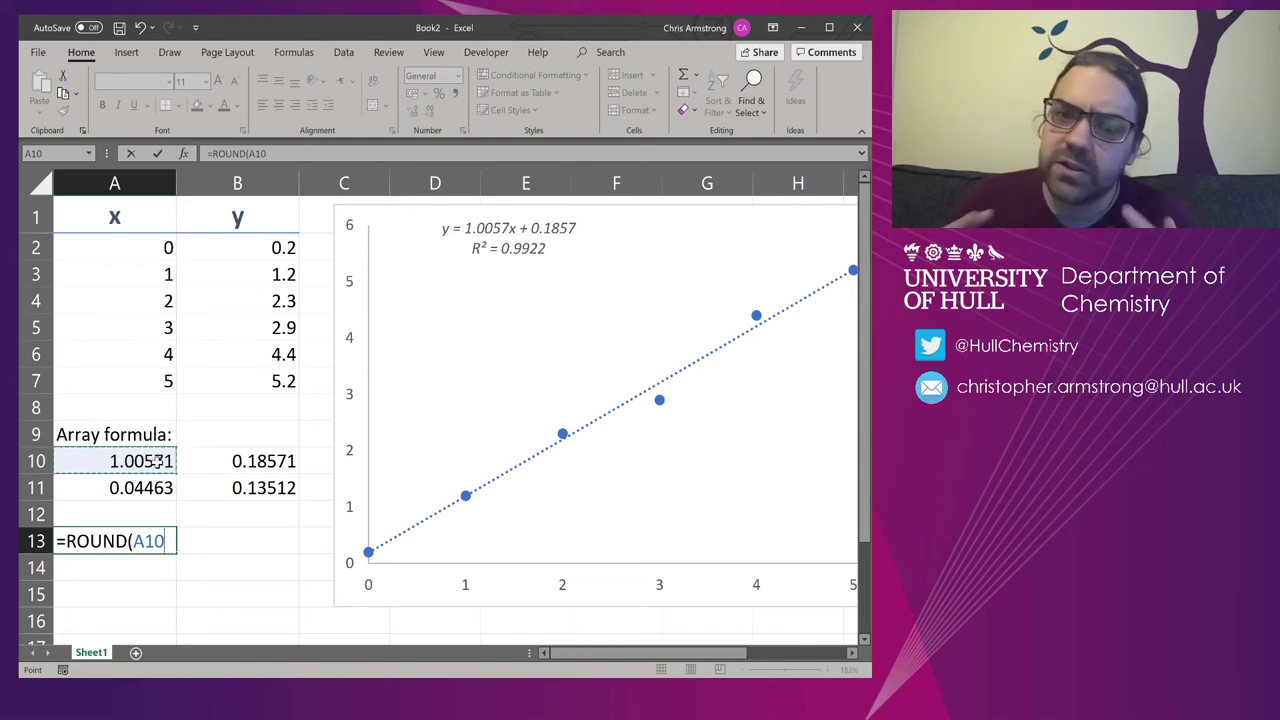
{"action": "type", "text": ","}
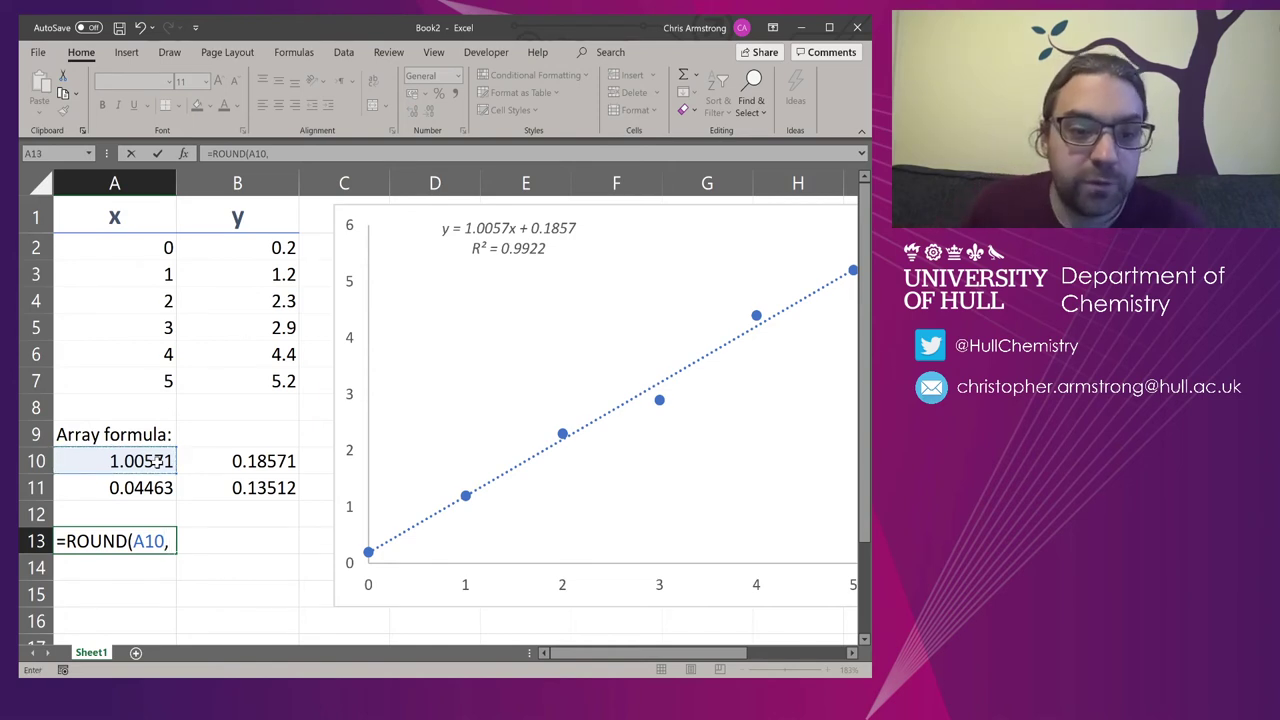
{"action": "type", "text": "2)"}
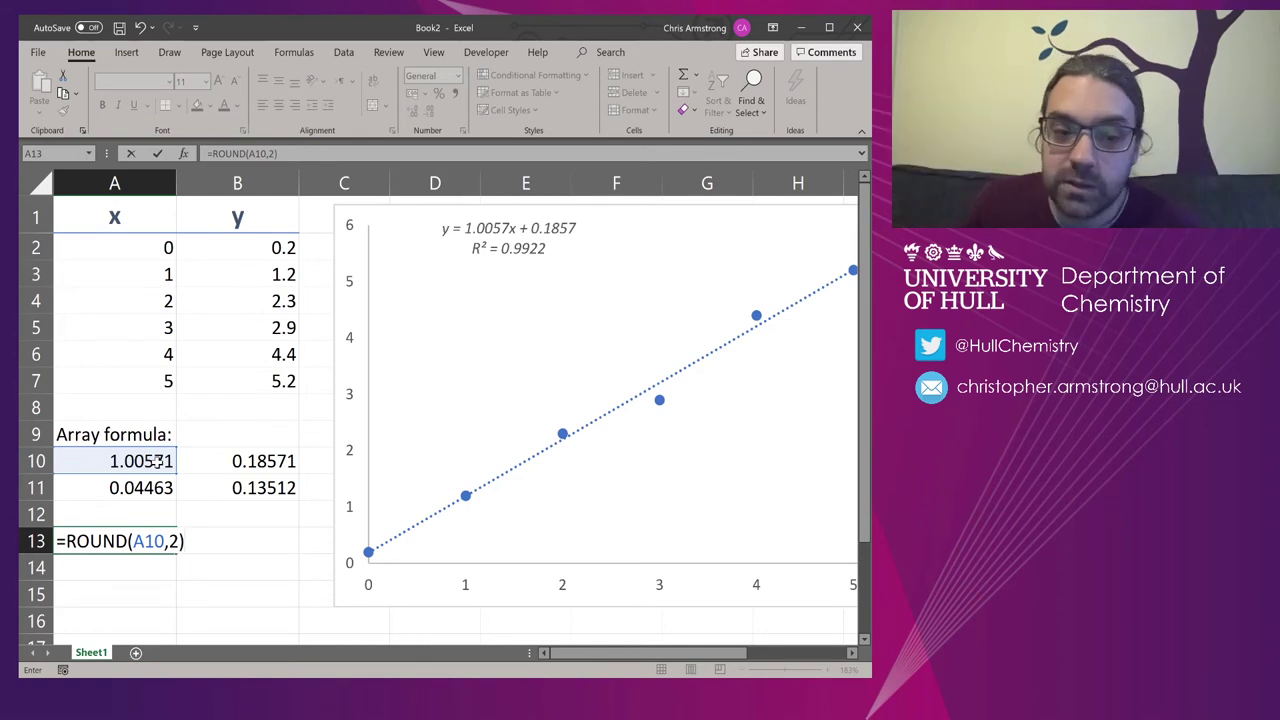
{"action": "key", "text": "Return"}
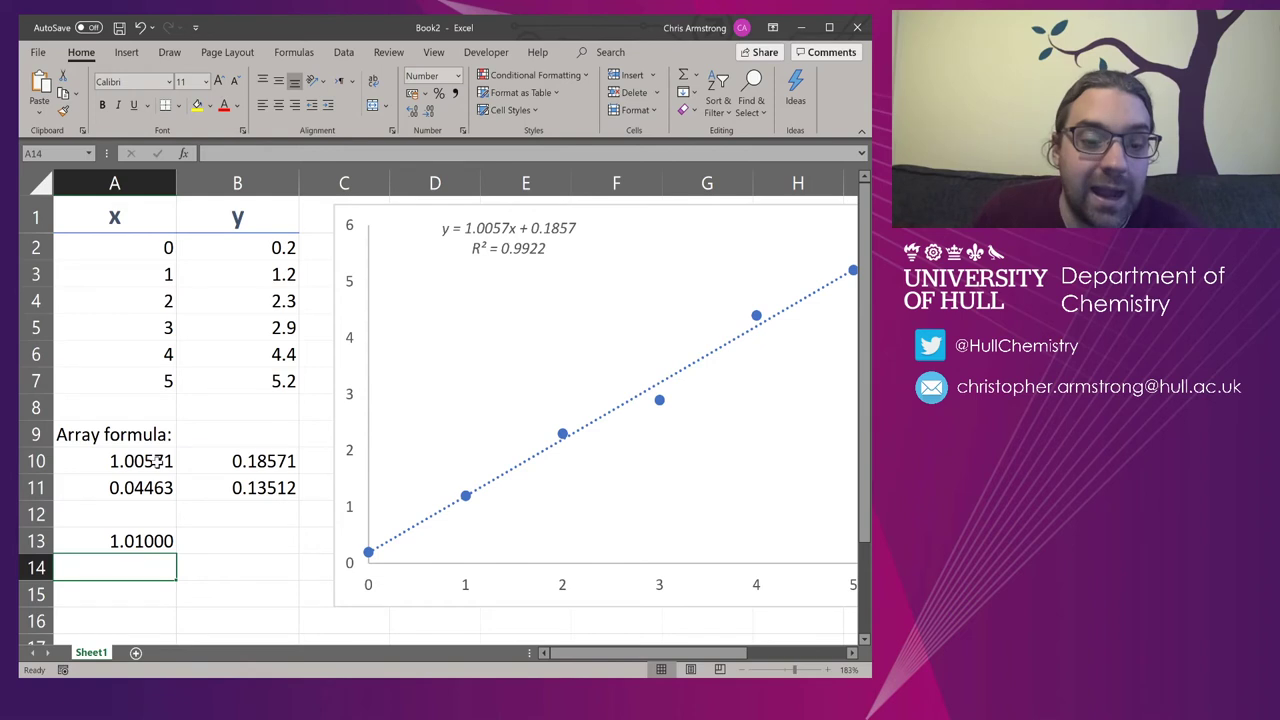
- Check the rounding with the decimal buttons, leave A13 showing 1.01, and fill down to A14
{"action": "key", "text": "Up"}
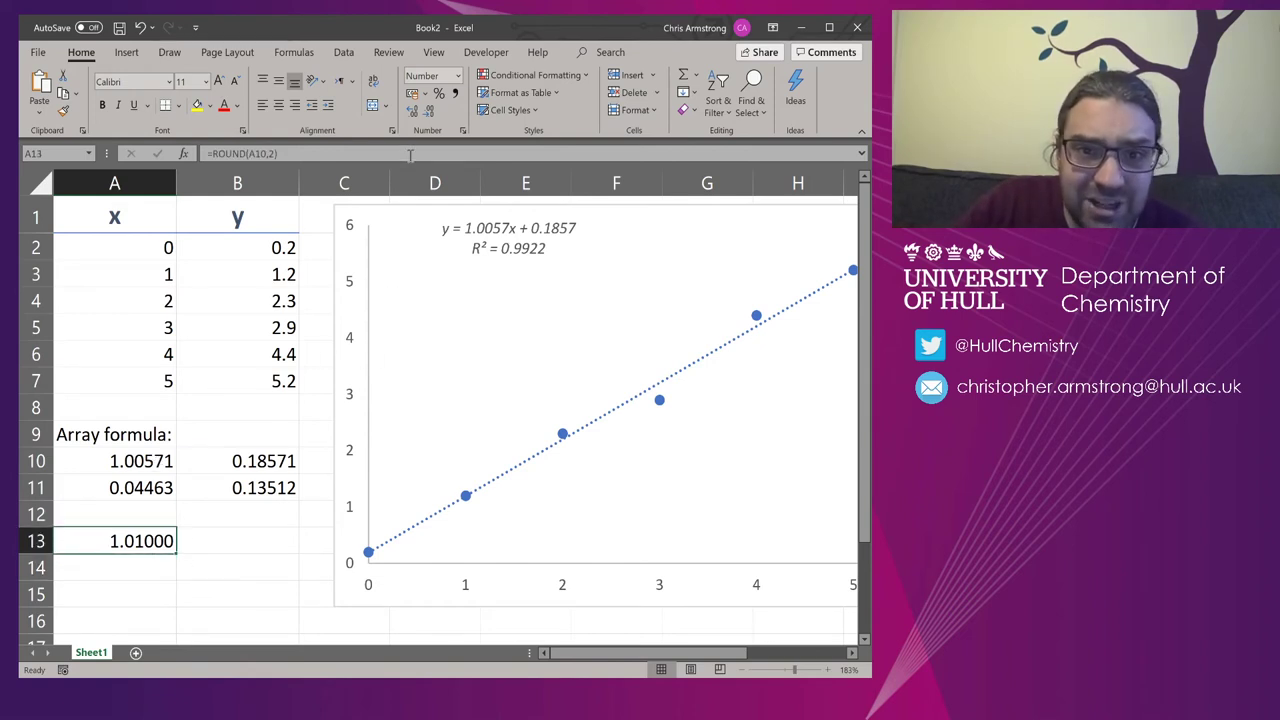
{"action": "left_click", "coordinate": [429, 112]}
{"action": "left_click", "coordinate": [429, 112]}
{"action": "left_click", "coordinate": [429, 112]}
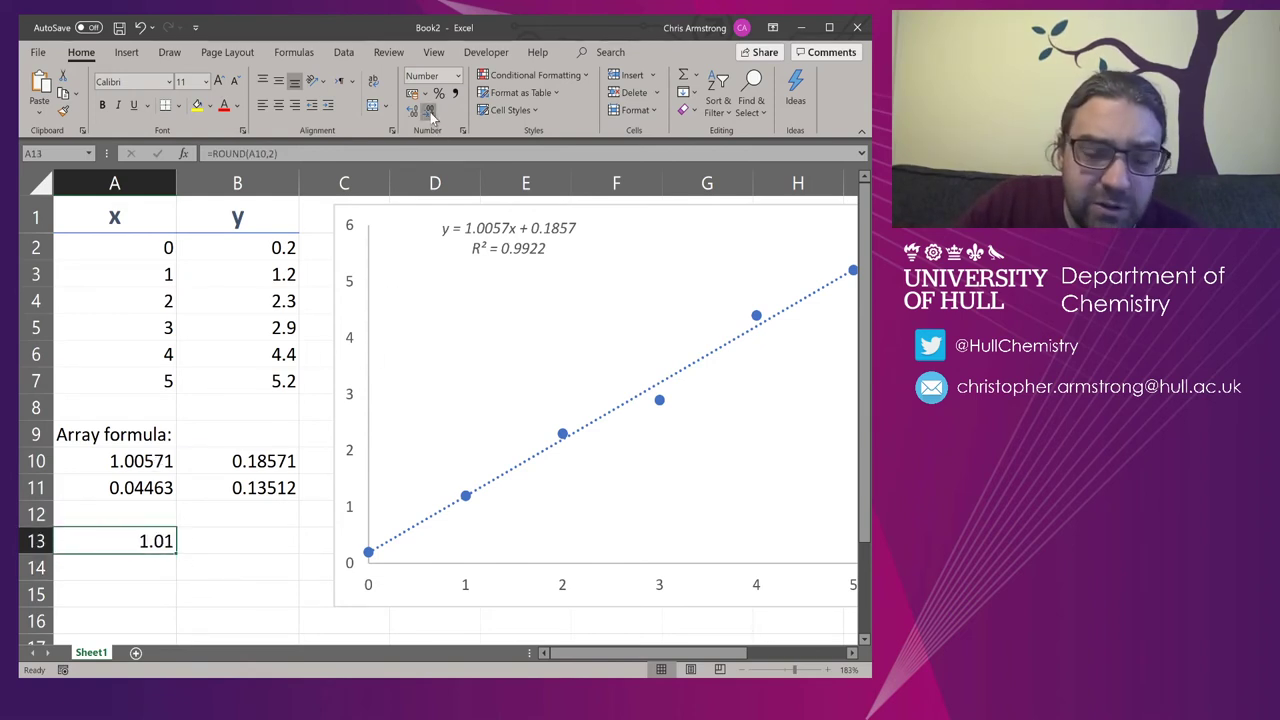
{"action": "left_click", "coordinate": [414, 112]}
{"action": "left_click", "coordinate": [414, 112]}
{"action": "left_click", "coordinate": [414, 112]}
{"action": "left_click", "coordinate": [414, 112]}
{"action": "left_click", "coordinate": [414, 112]}
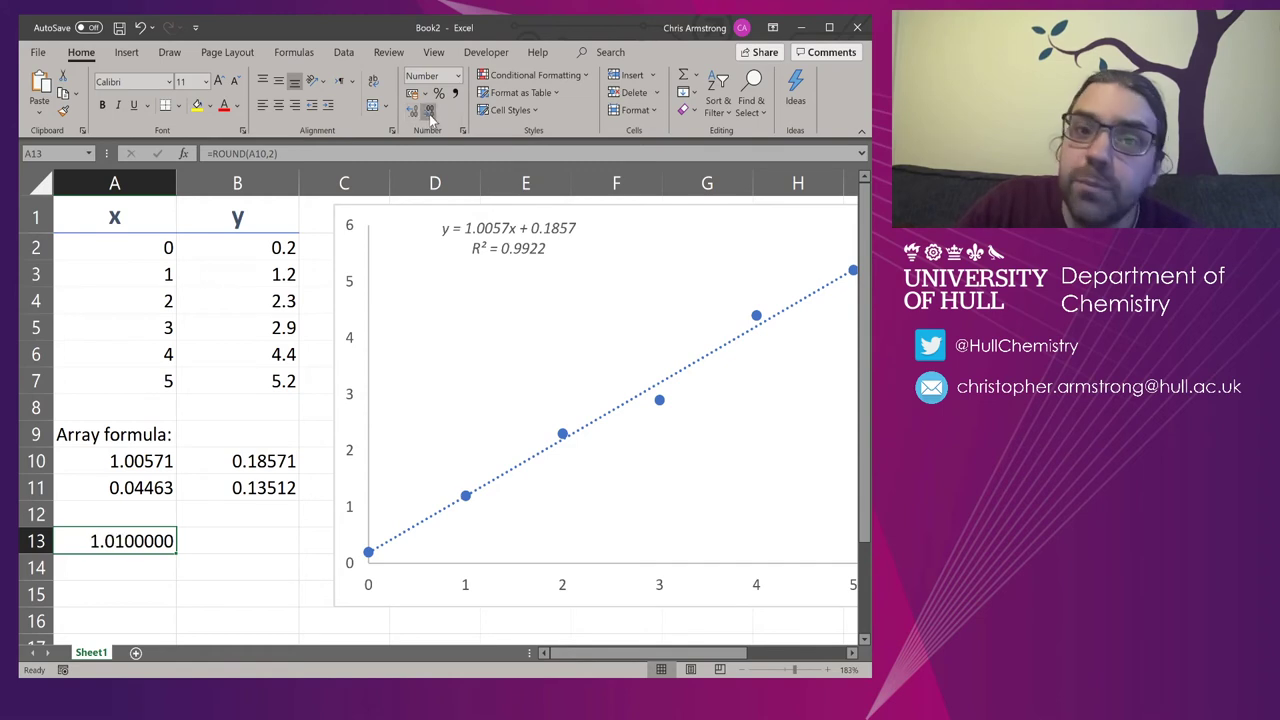
{"action": "left_click", "coordinate": [430, 113]}
{"action": "left_click", "coordinate": [430, 113]}
{"action": "left_click", "coordinate": [430, 113]}
{"action": "left_click", "coordinate": [430, 113]}
{"action": "left_click", "coordinate": [430, 113]}
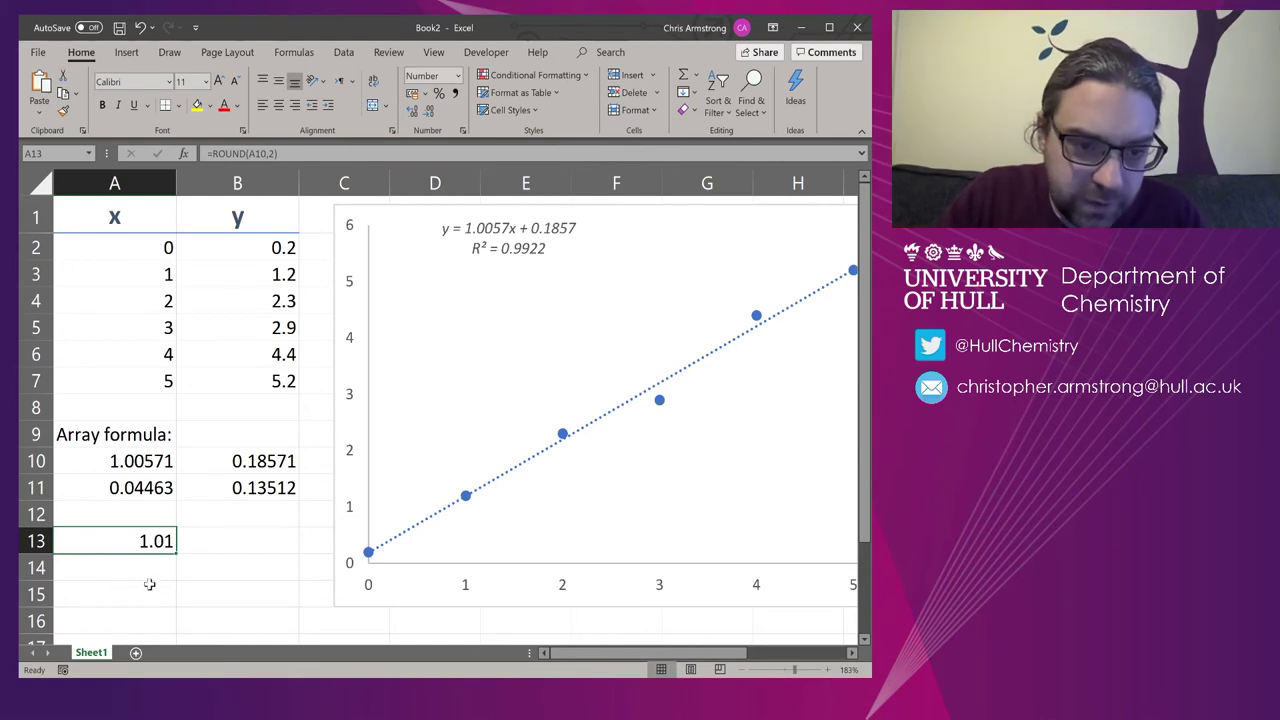
{"action": "left_click_drag", "start_coordinate": [175, 556], "coordinate": [176, 569]}
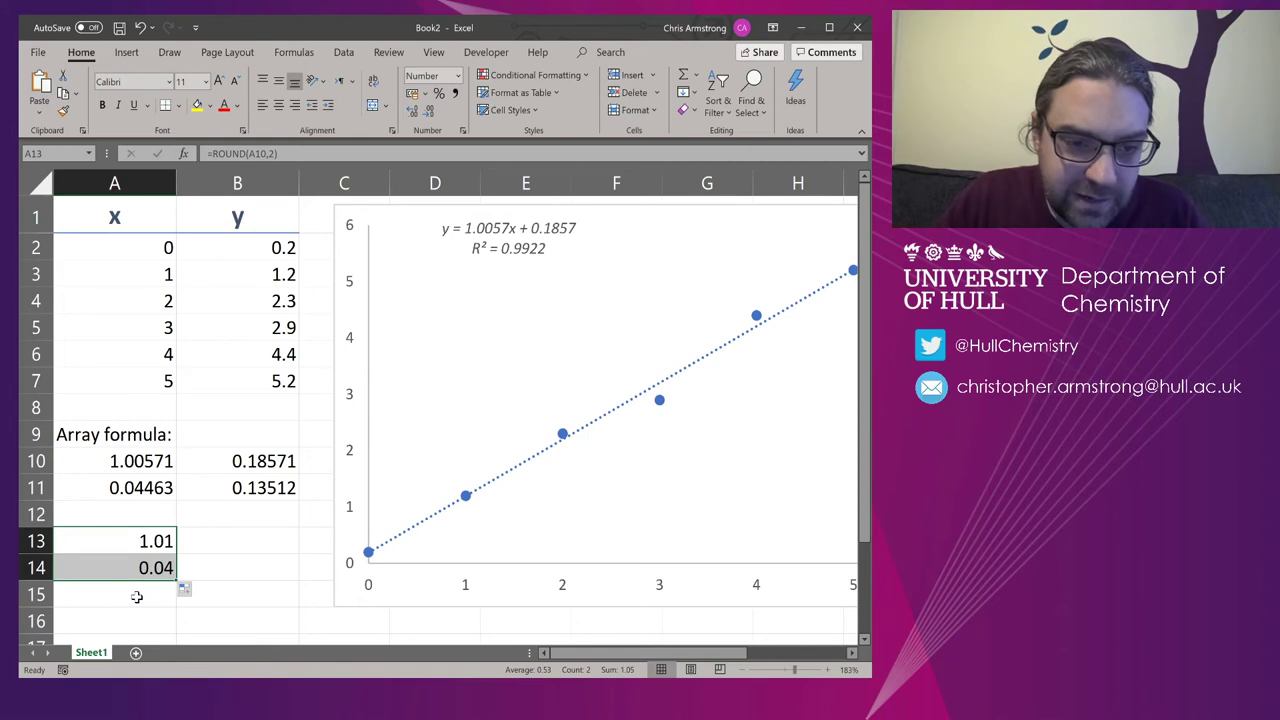
- Copy the ROUND formula from A13 to A14 and confirm A14 shows the rounded error 0.04
{"action": "left_click", "coordinate": [137, 596]}
{"action": "left_click", "coordinate": [163, 541]}
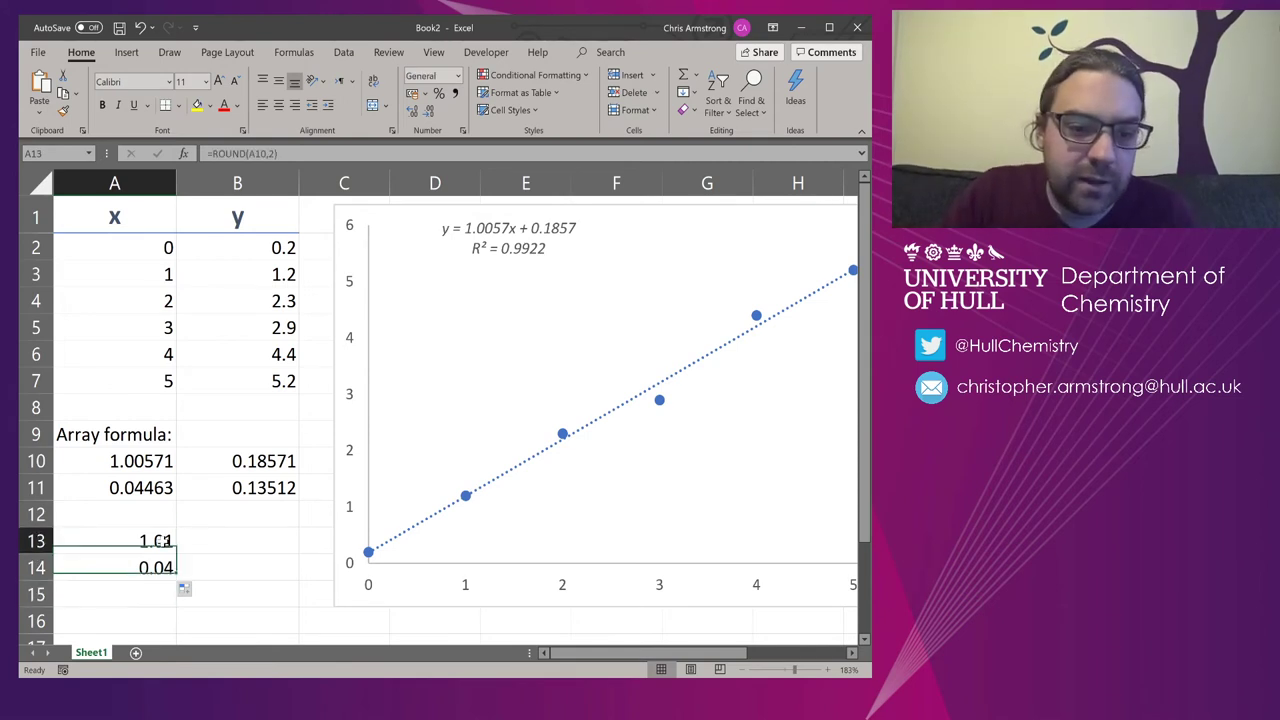
{"action": "scroll", "coordinate": [163, 541], "scroll_direction": "down", "scroll_amount": 1}
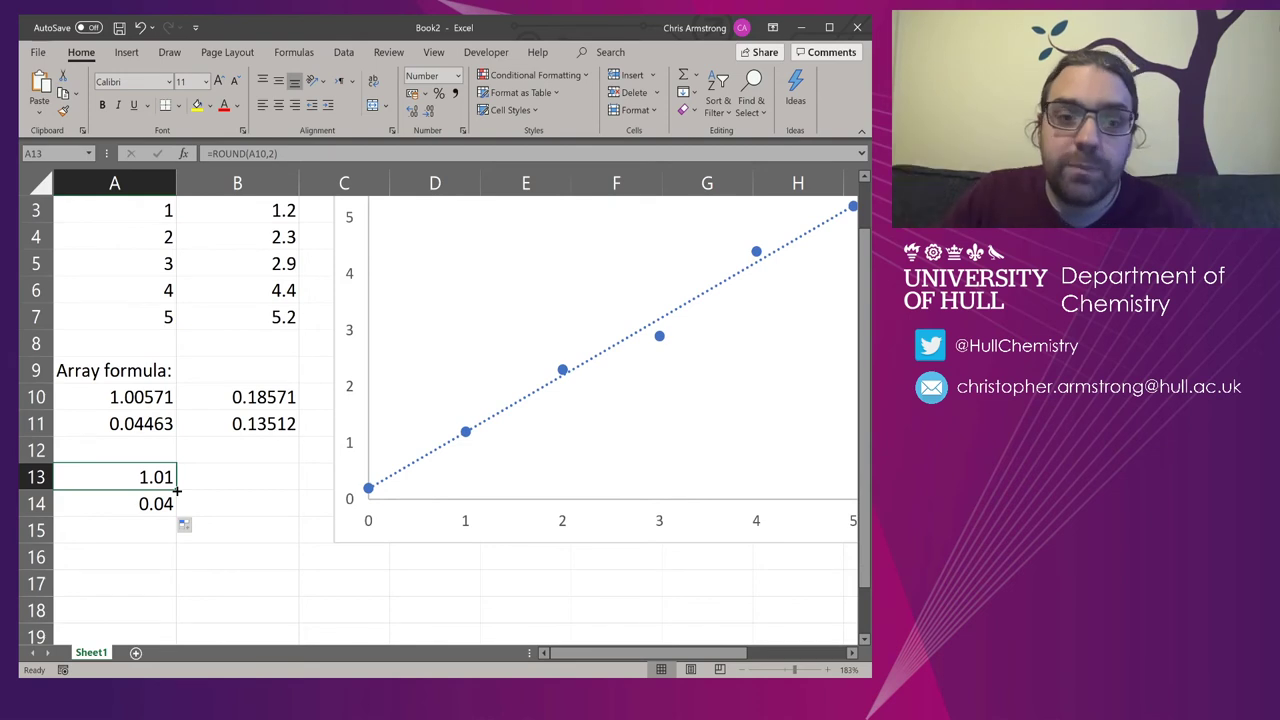
{"action": "left_click_drag", "start_coordinate": [177, 490], "coordinate": [177, 520]}
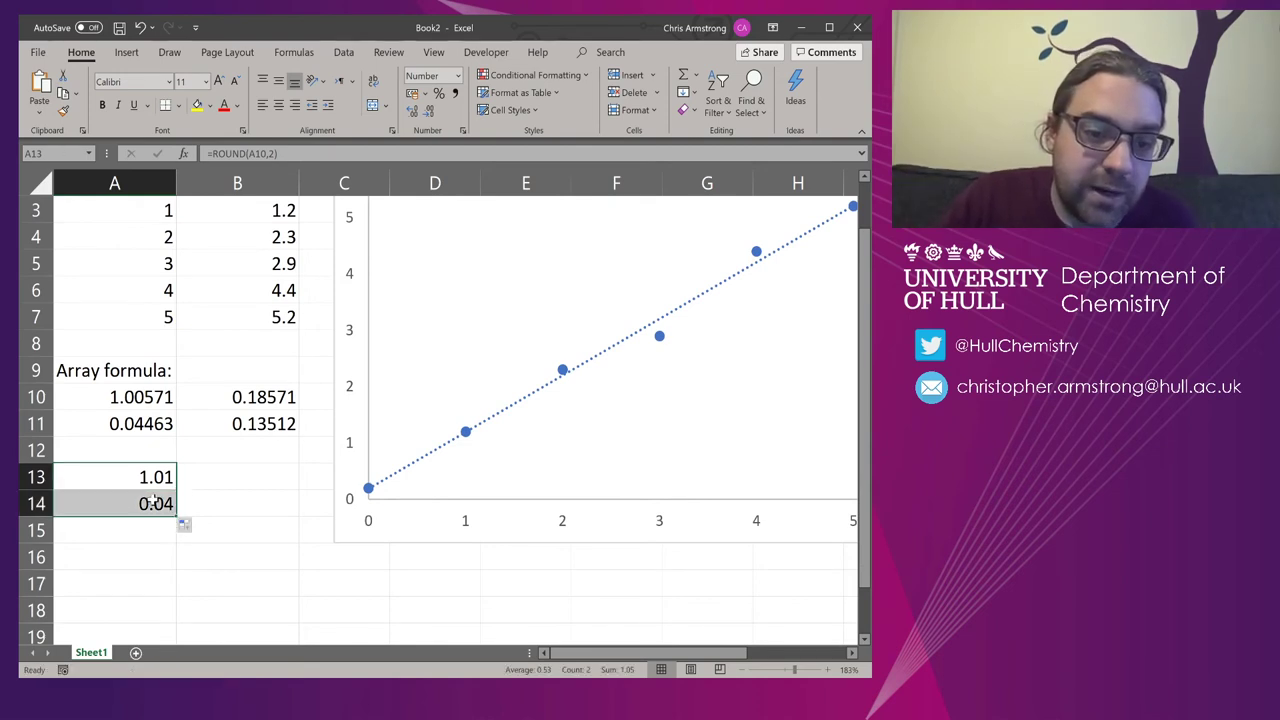
{"action": "key", "text": "Down"}
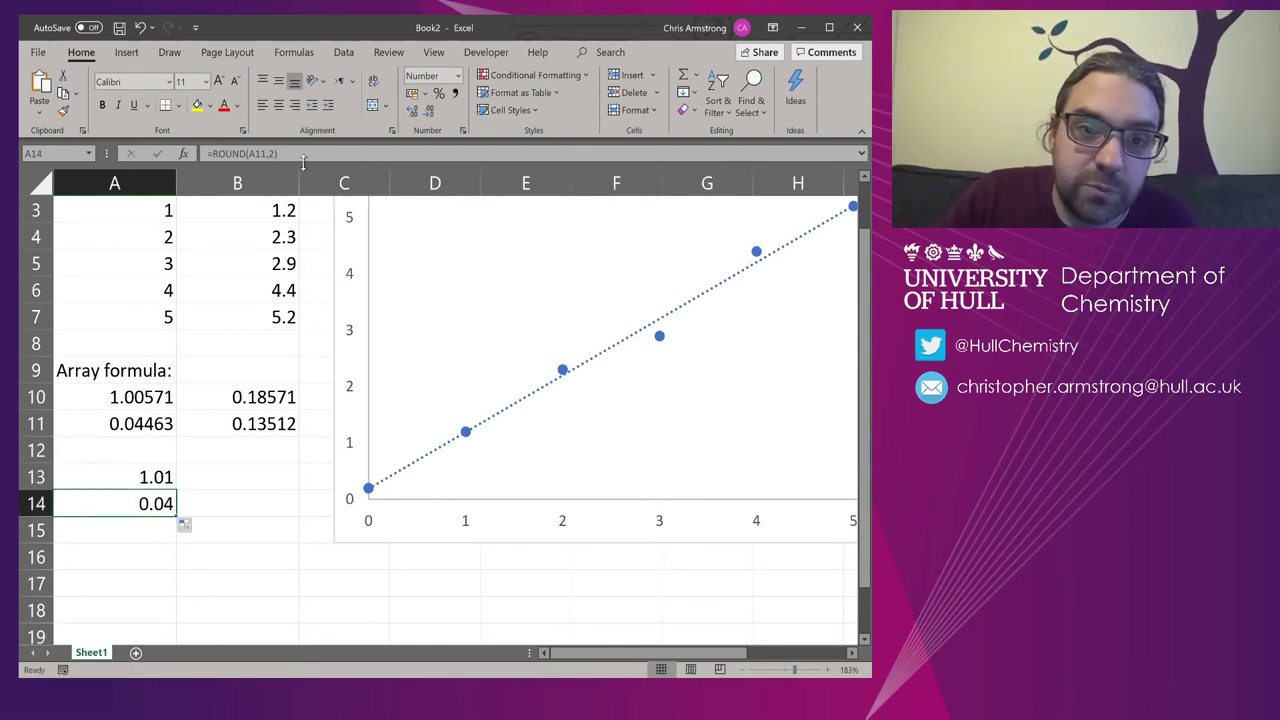
{"action": "key", "text": "F2"}
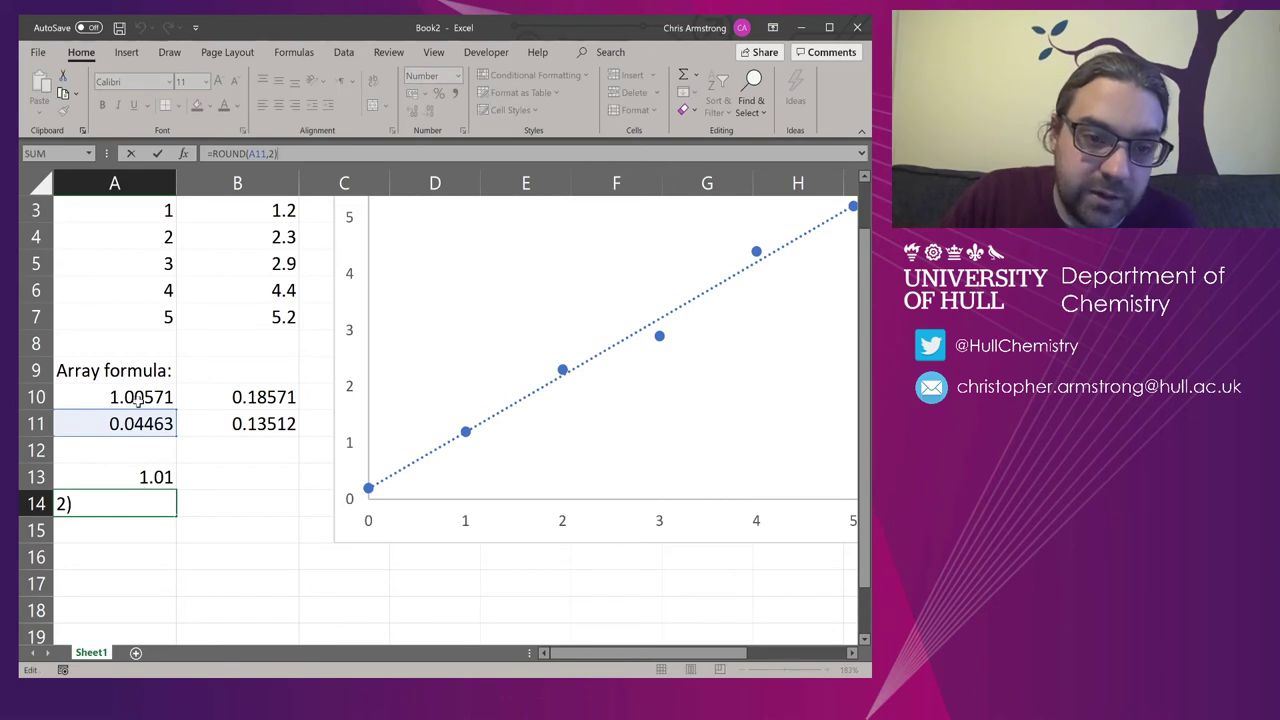
{"action": "key", "text": "Return"}
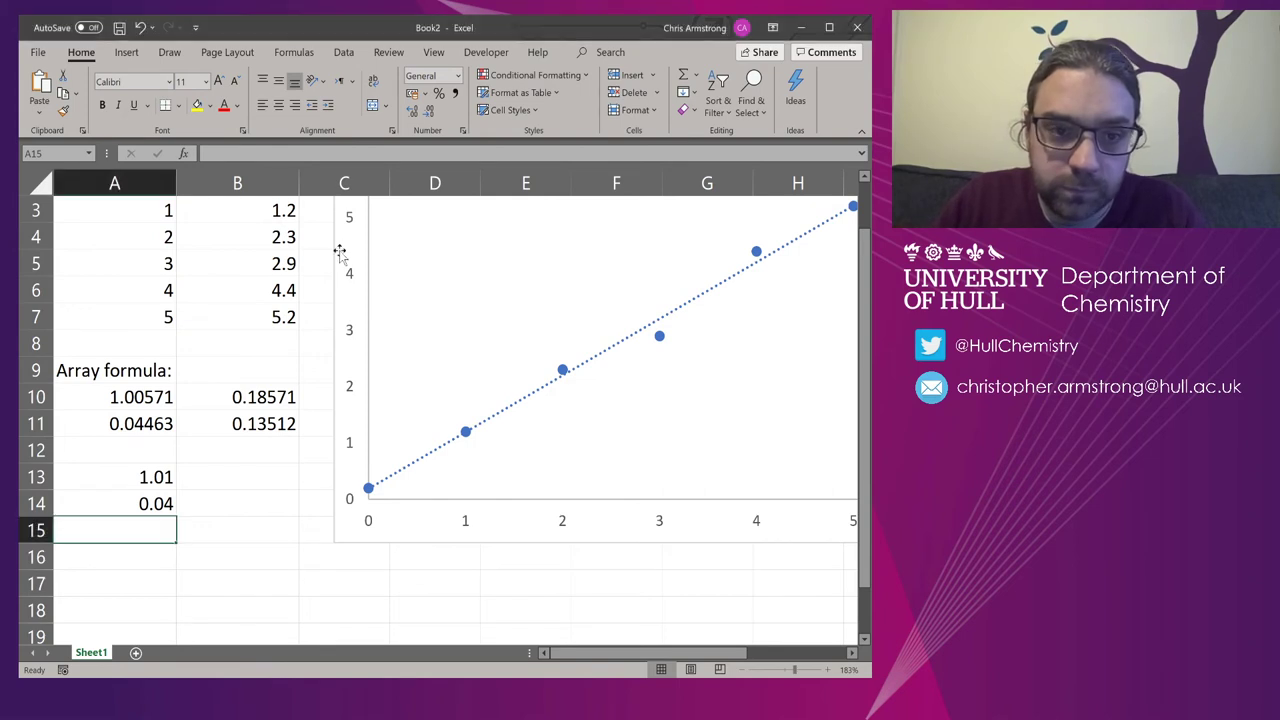
- Enter =A13&"±"&A14 in A15 so it displays 1.01±0.04
{"action": "left_click", "coordinate": [218, 157]}
{"action": "type", "text": "="}
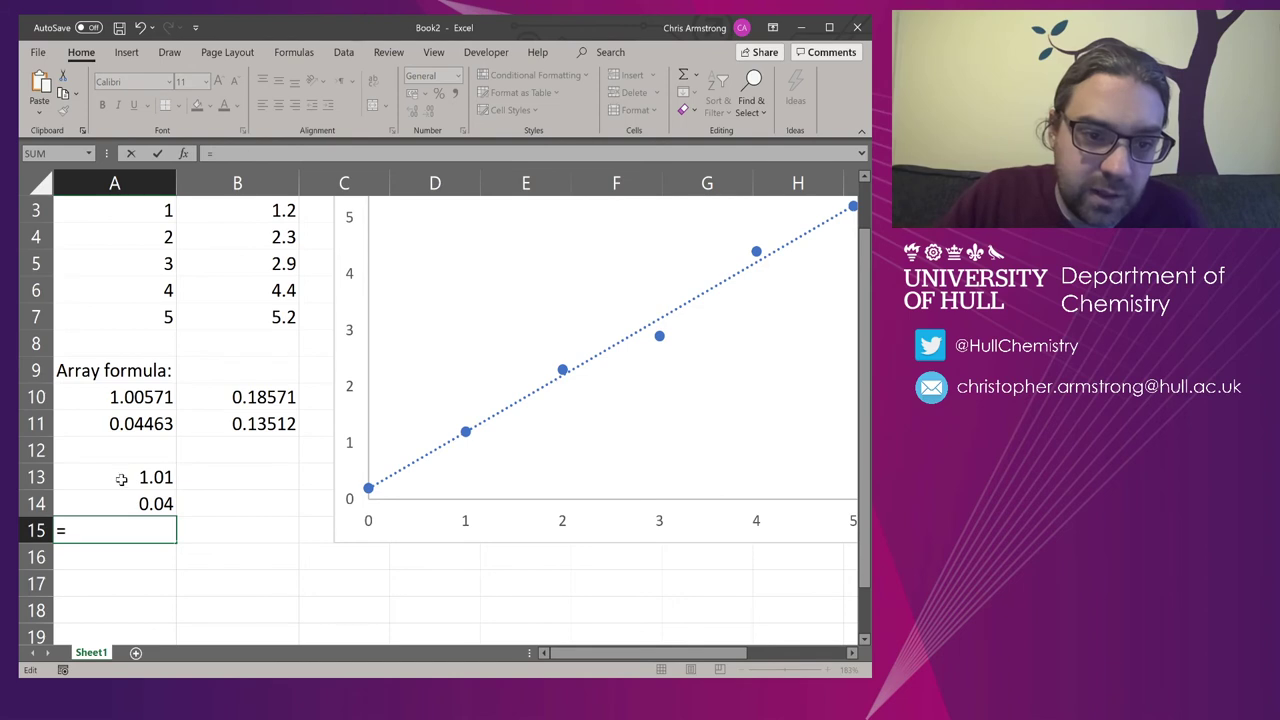
{"action": "left_click", "coordinate": [120, 481]}
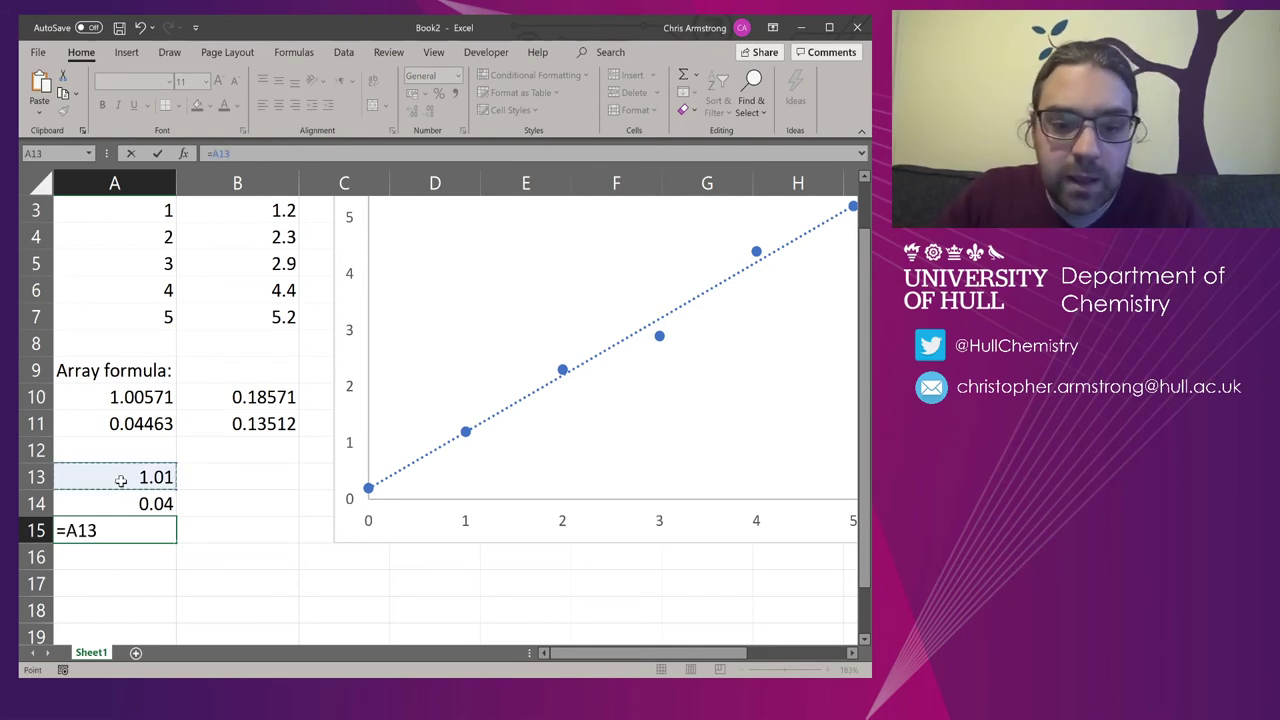
{"action": "type", "text": "&"}
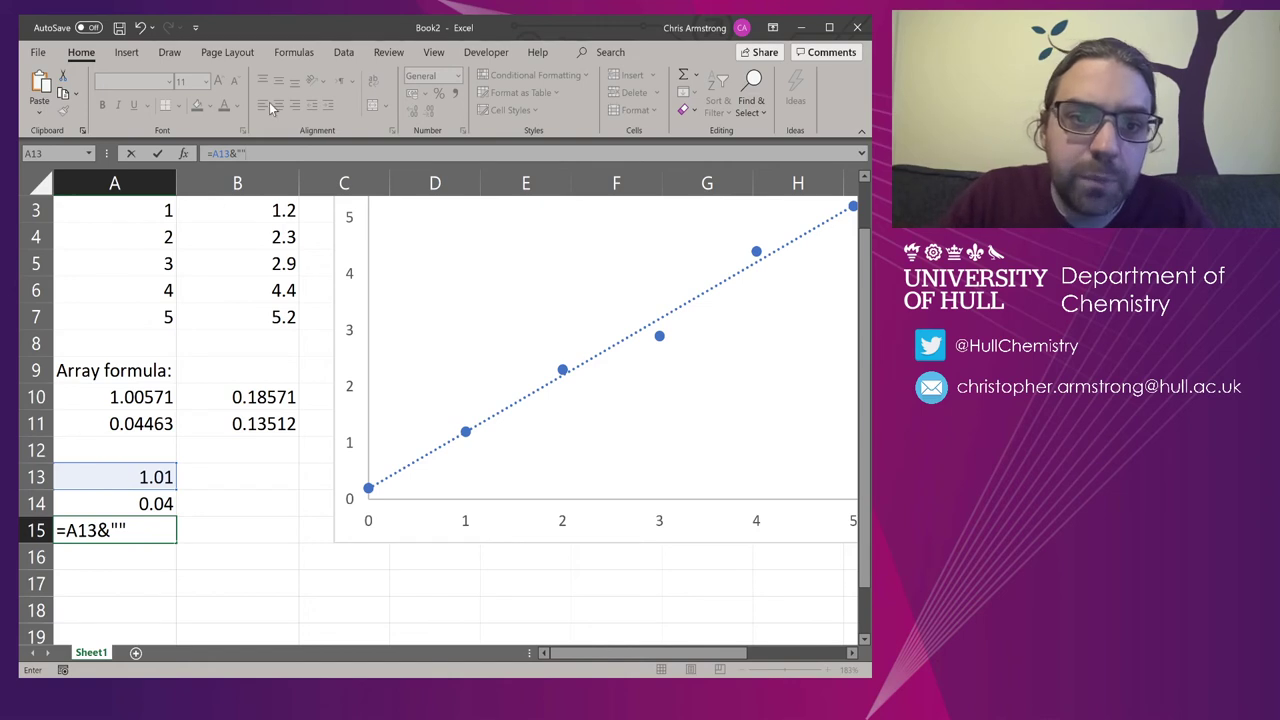
{"action": "left_click", "coordinate": [241, 153]}
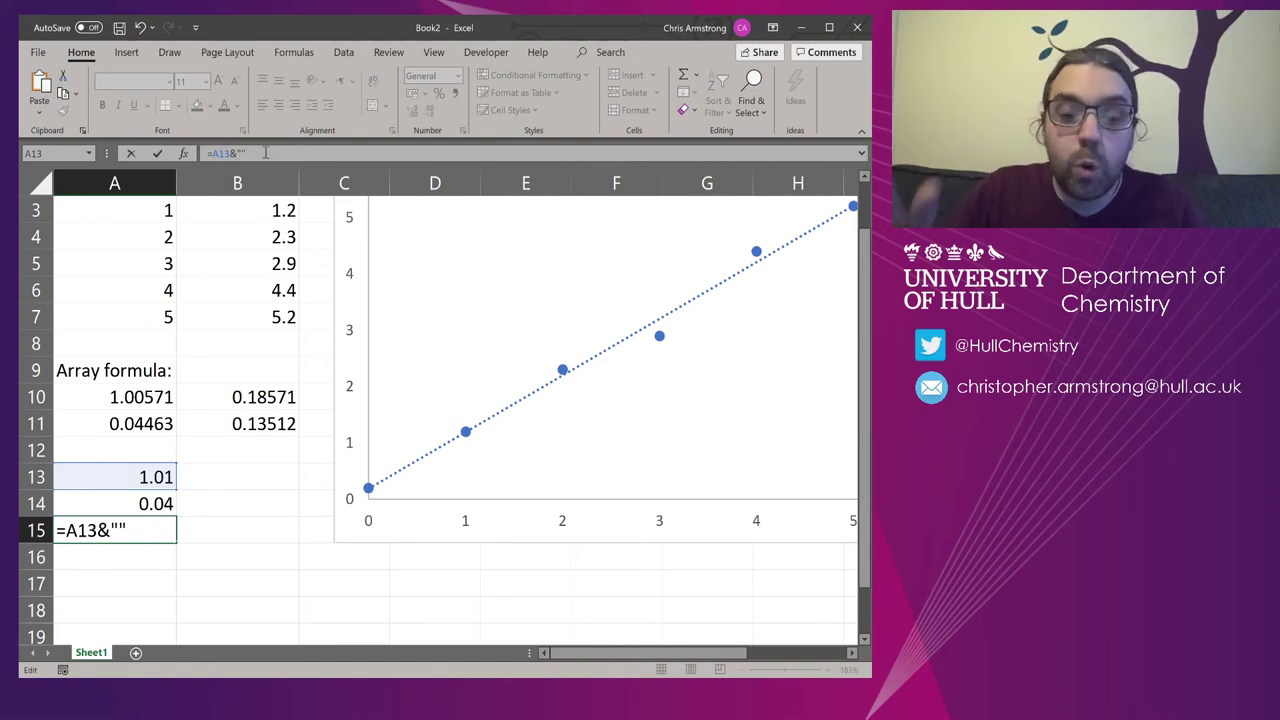
{"action": "type", "text": "±\""}
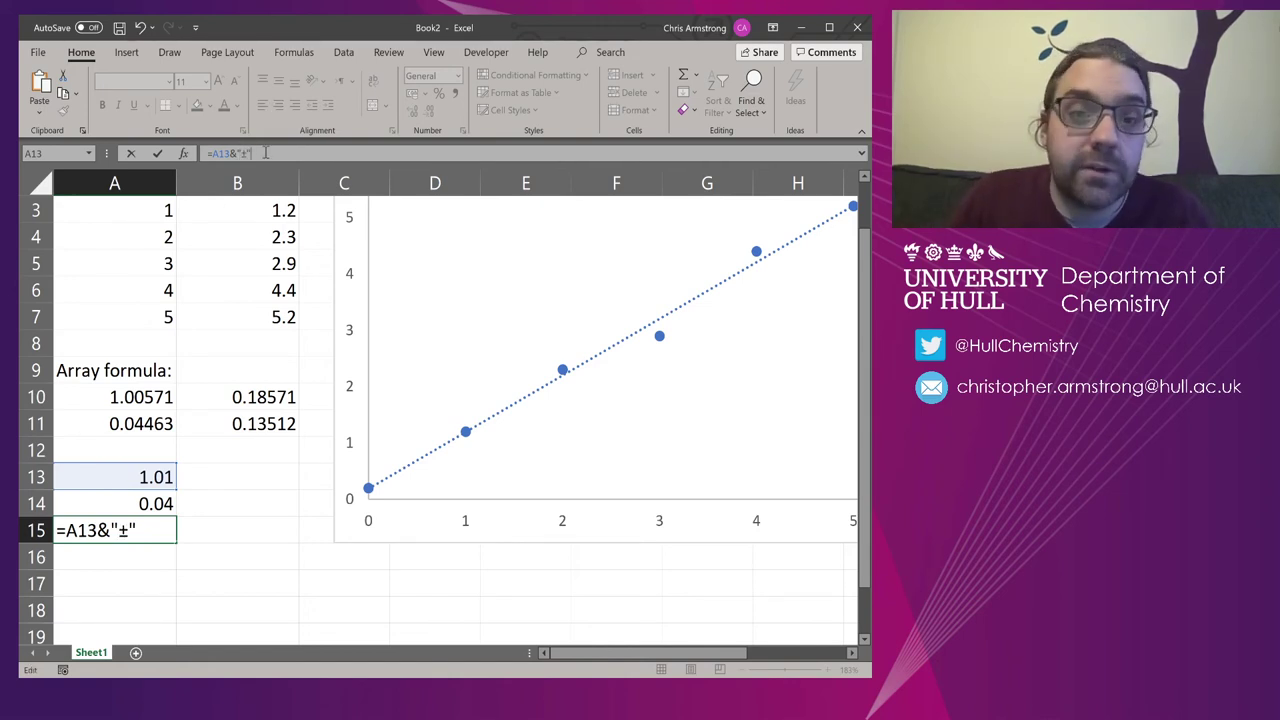
{"action": "type", "text": "&"}
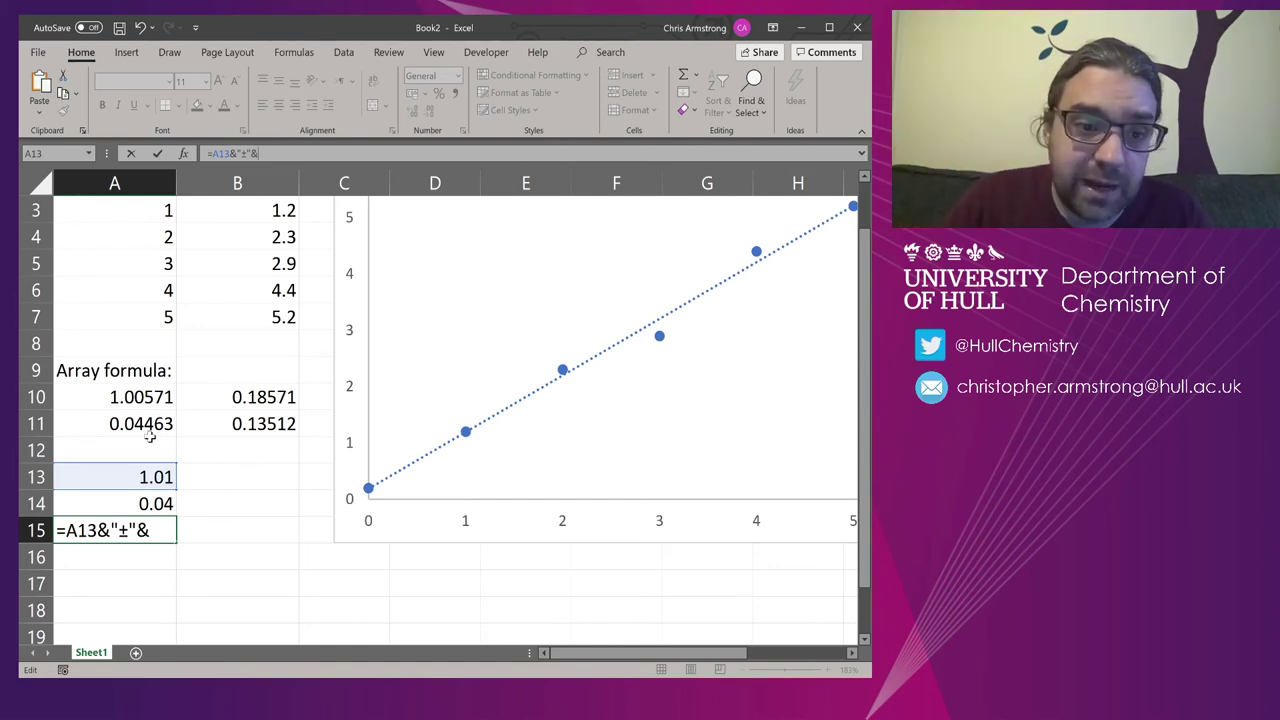
{"action": "left_click", "coordinate": [121, 504]}
{"action": "key", "text": "Return"}
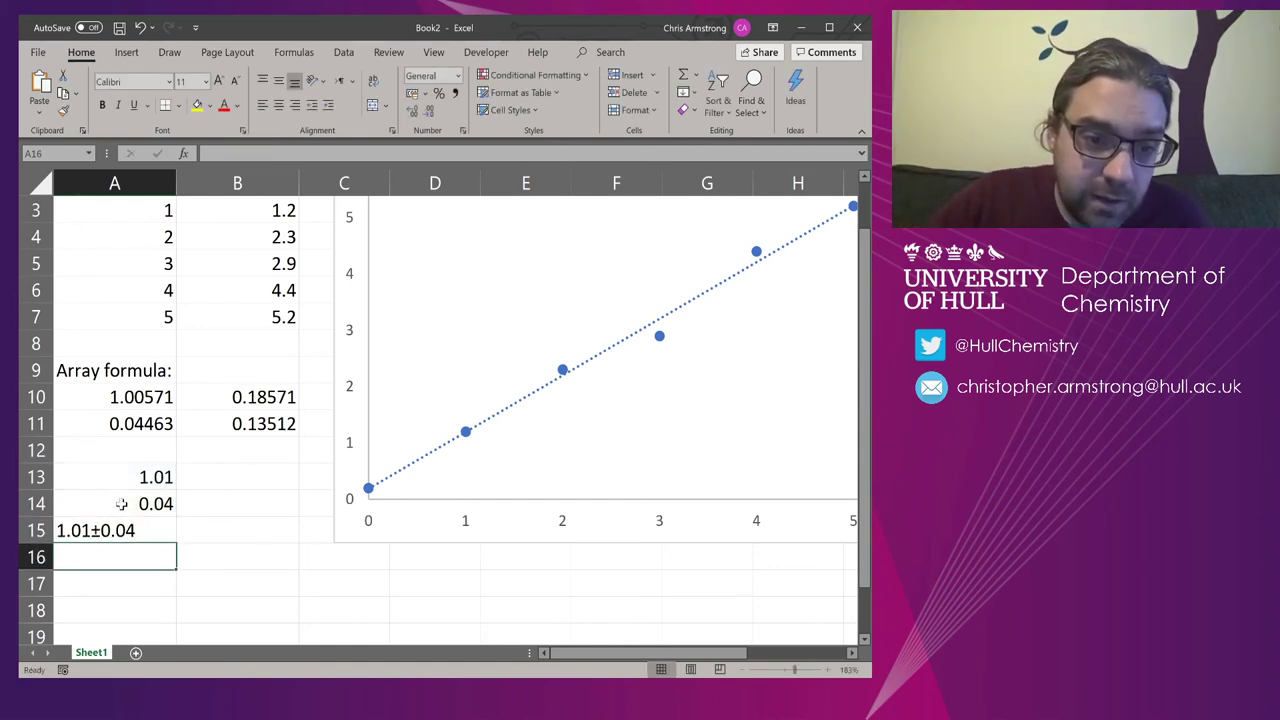
{"action": "key", "text": "Up"}
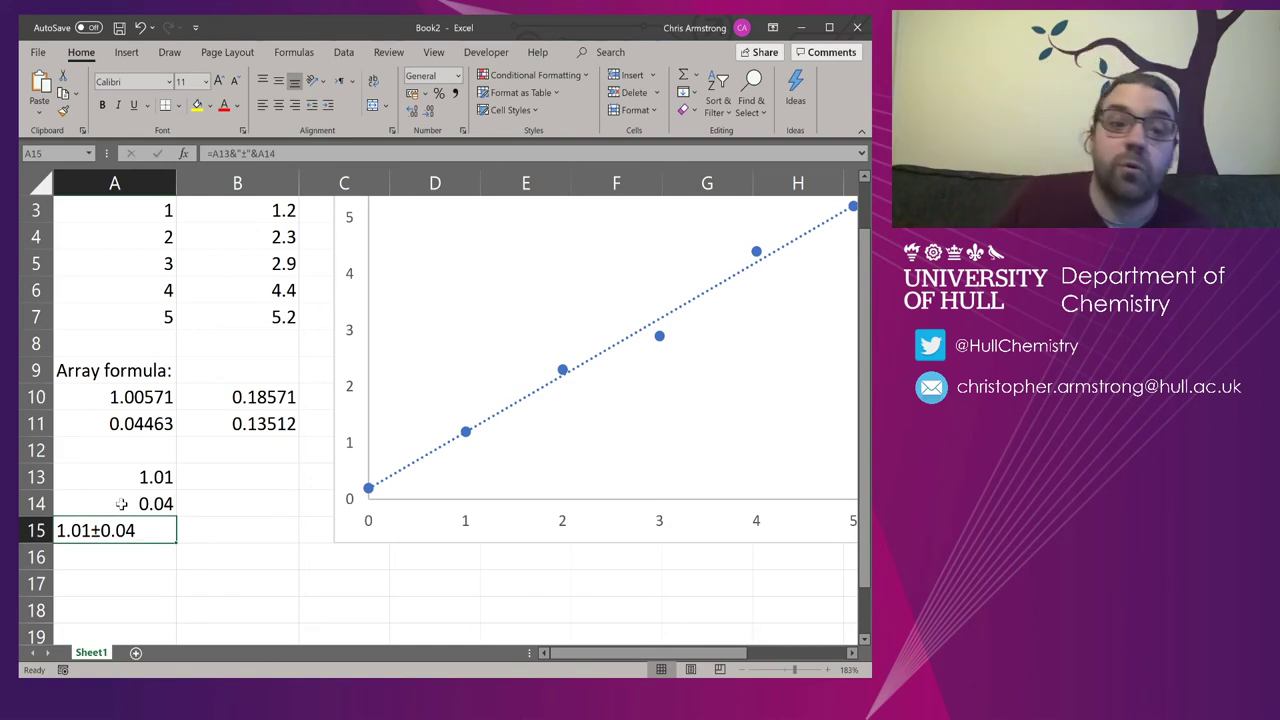
- Replace the A14 reference in A15's formula with ROUND(A11,2)
{"action": "left_click", "coordinate": [121, 504]}
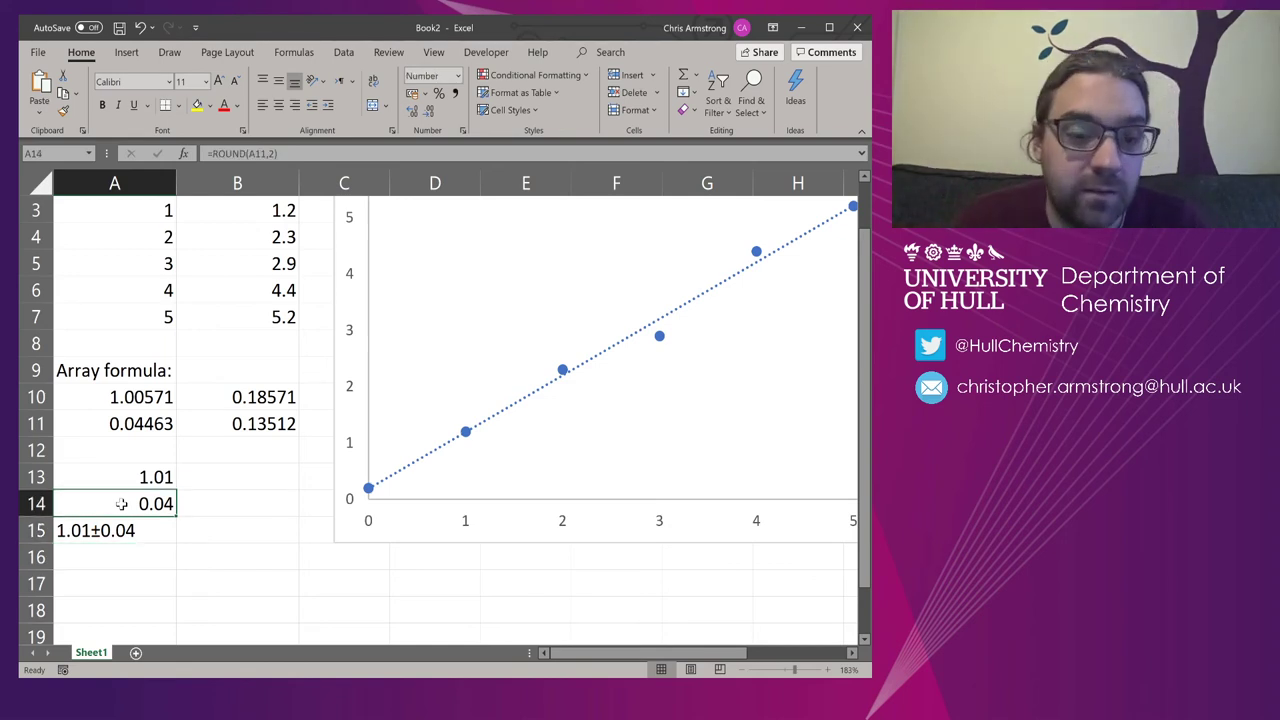
{"action": "left_click", "coordinate": [215, 155]}
{"action": "key", "text": "Escape"}
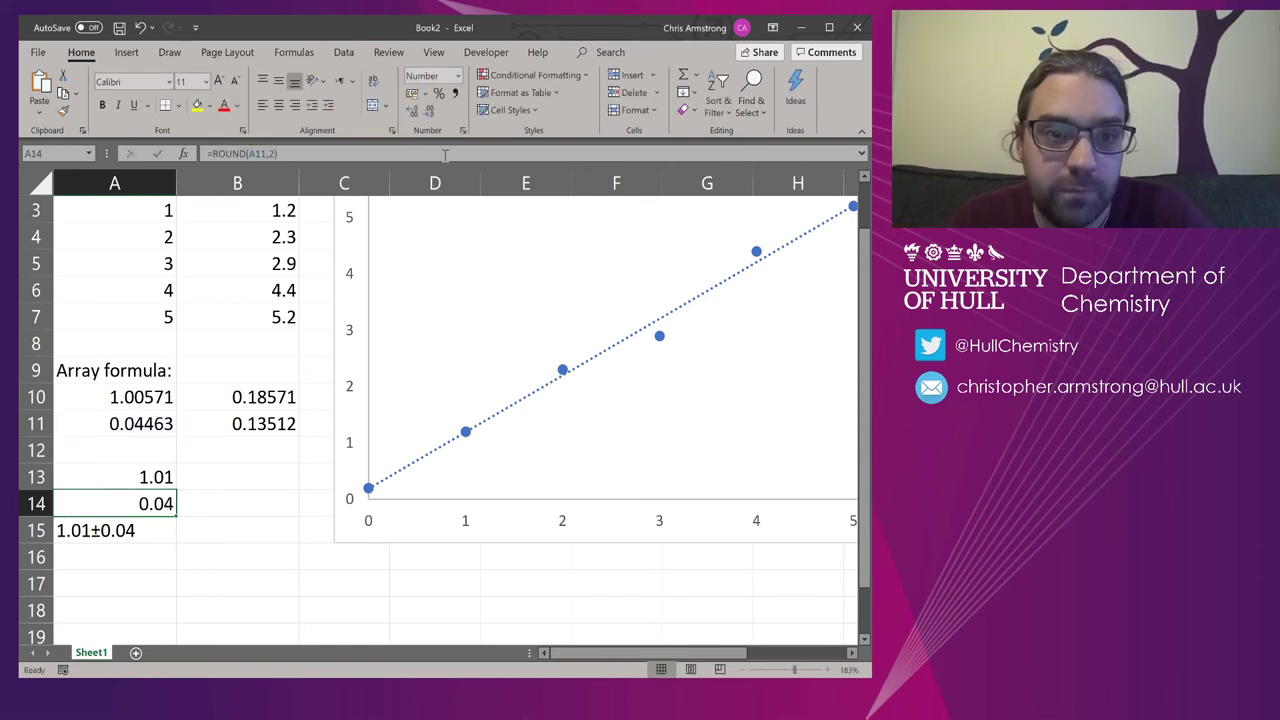
{"action": "key", "text": "Down"}
{"action": "left_click", "coordinate": [330, 155]}
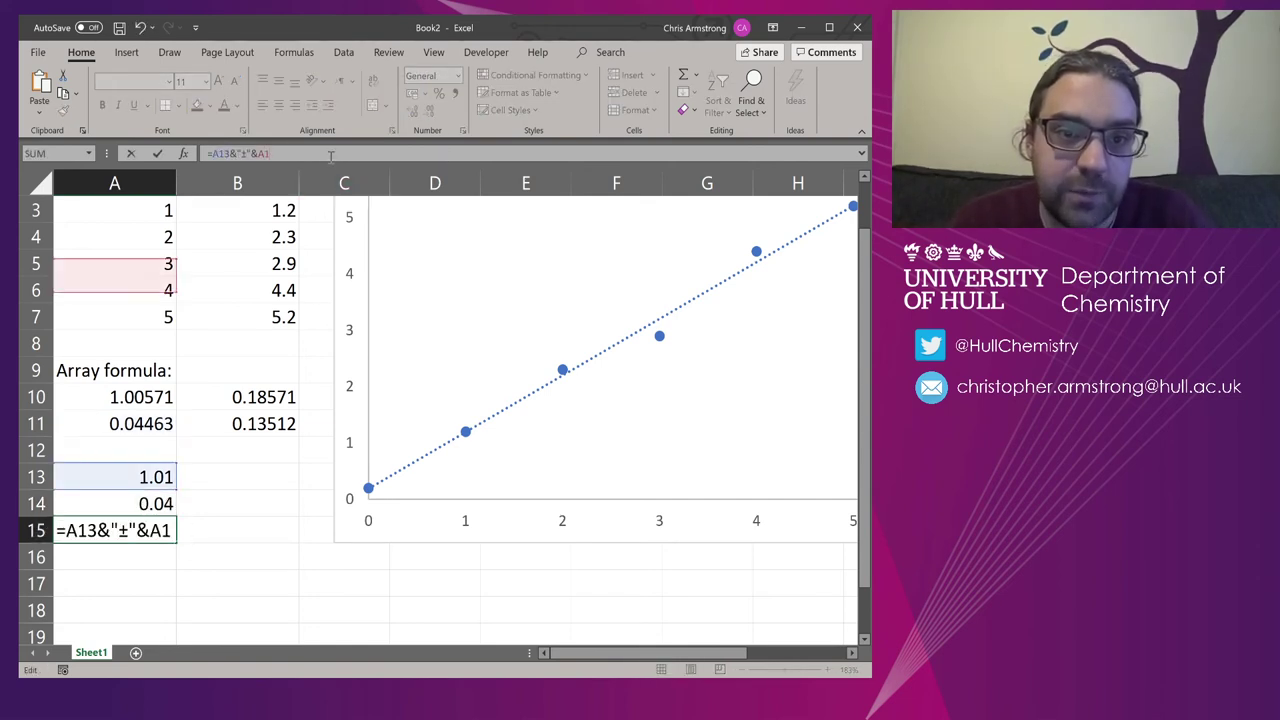
{"action": "key", "text": "BackSpace"}
{"action": "key", "text": "BackSpace"}
{"action": "key", "text": "ctrl+v"}
{"action": "key", "text": "Return"}
- Replace A13 in A15's formula with ROUND(A10,2) and space the result as 1.01 ± 0.04
{"action": "key", "text": "Up"}
{"action": "key", "text": "Up"}
{"action": "key", "text": "Up"}
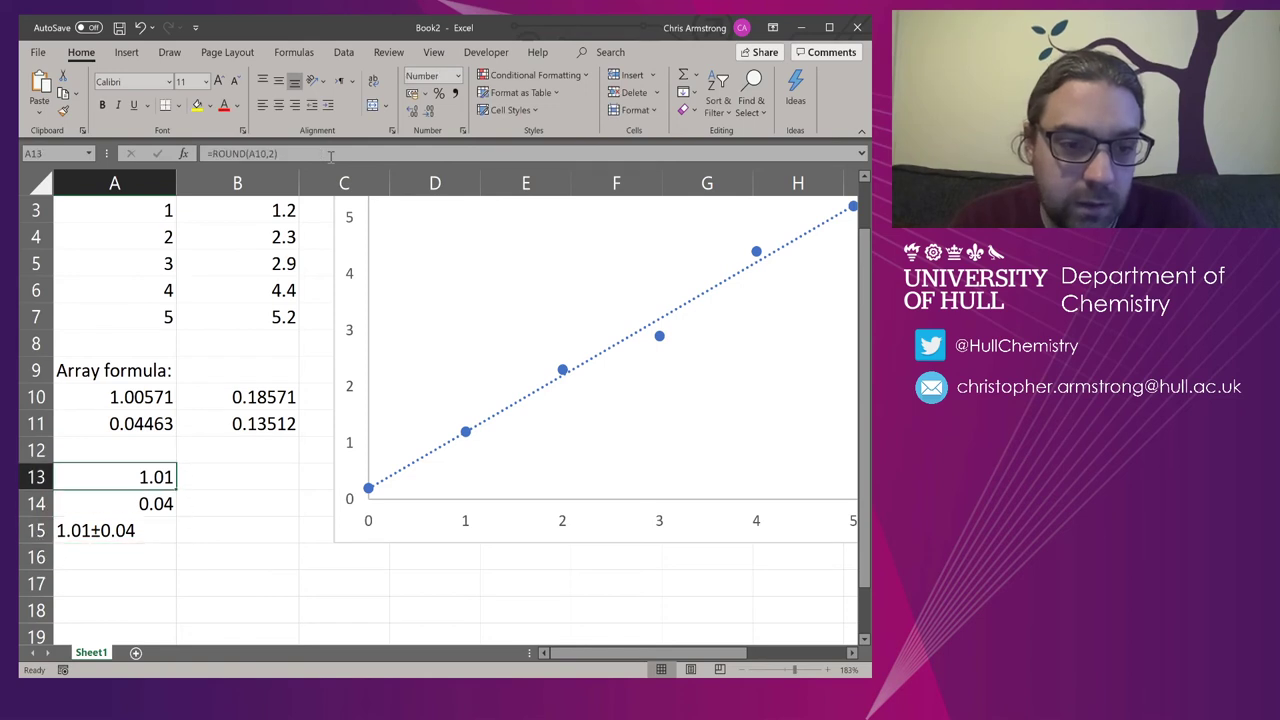
{"action": "left_click", "coordinate": [330, 155]}
{"action": "key", "text": "ctrl+shift+Left"}
{"action": "key", "text": "ctrl+shift+Left"}
{"action": "key", "text": "ctrl+shift+Left"}
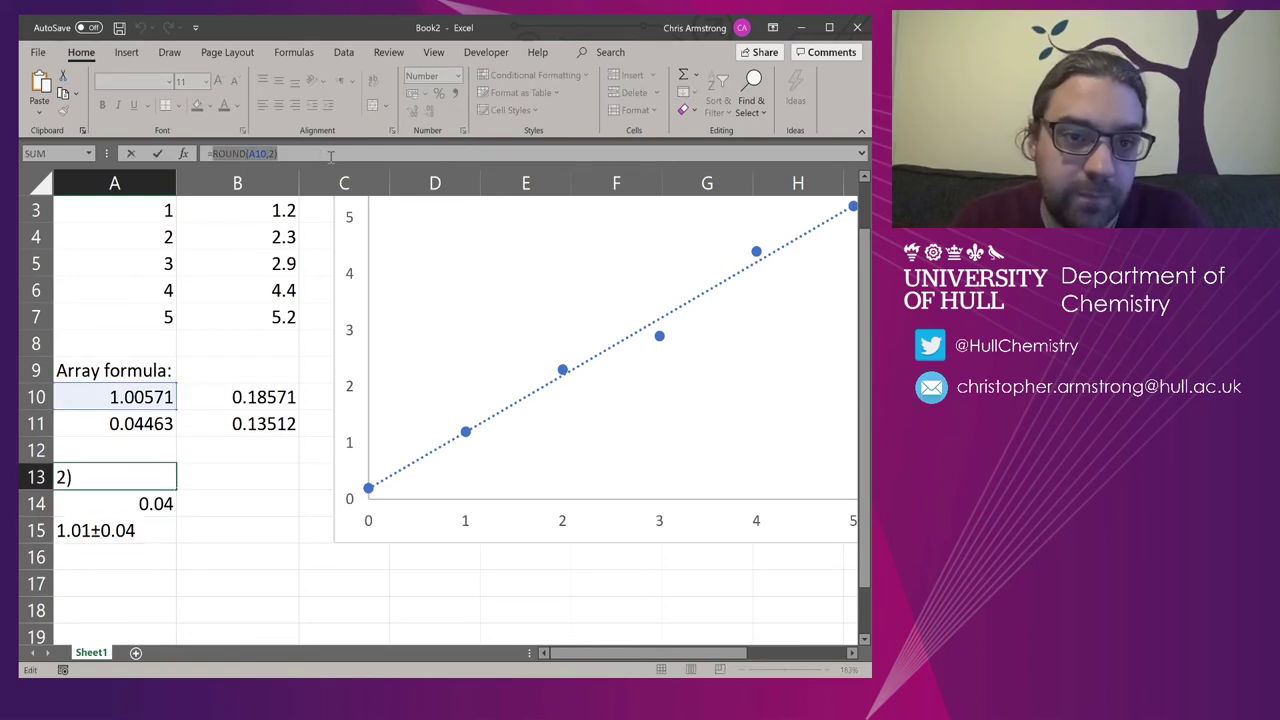
{"action": "key", "text": "Escape"}
{"action": "key", "text": "Down"}
{"action": "key", "text": "Down"}
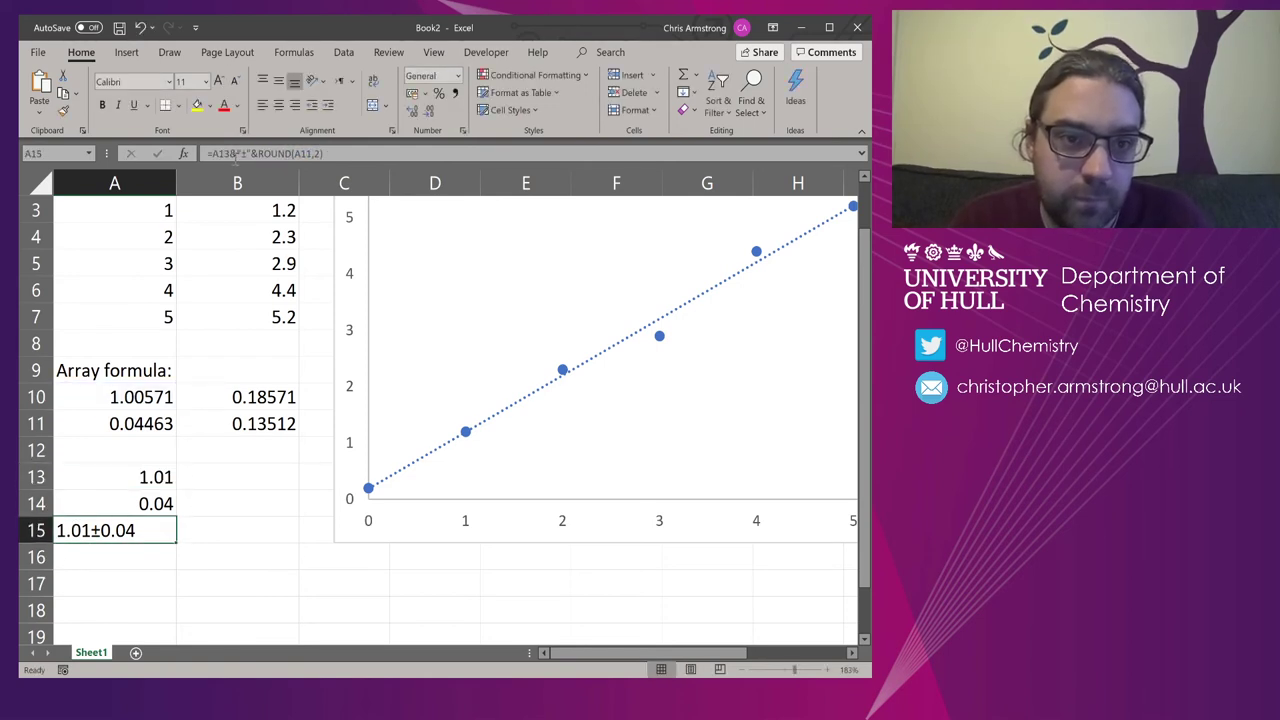
{"action": "double_click", "coordinate": [222, 155]}
{"action": "key", "text": "ctrl+v"}
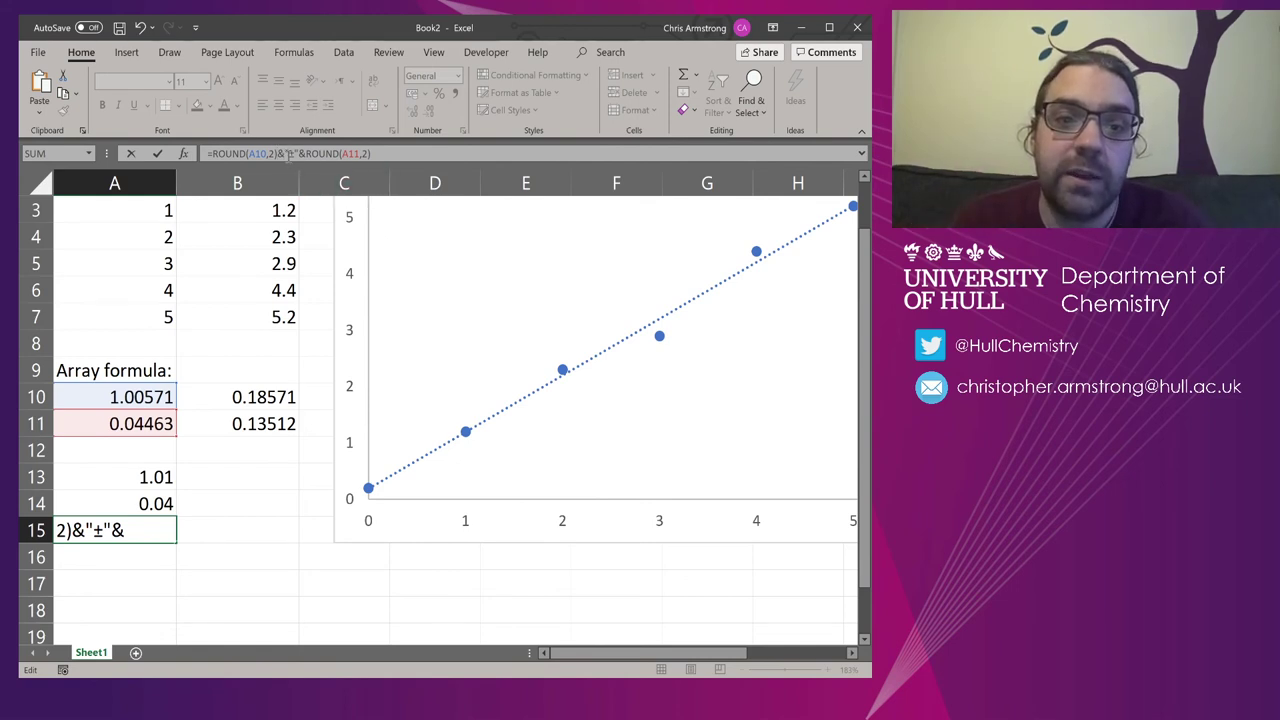
{"action": "left_click", "coordinate": [288, 154]}
{"action": "key", "text": "Right"}
{"action": "key", "text": "Return"}
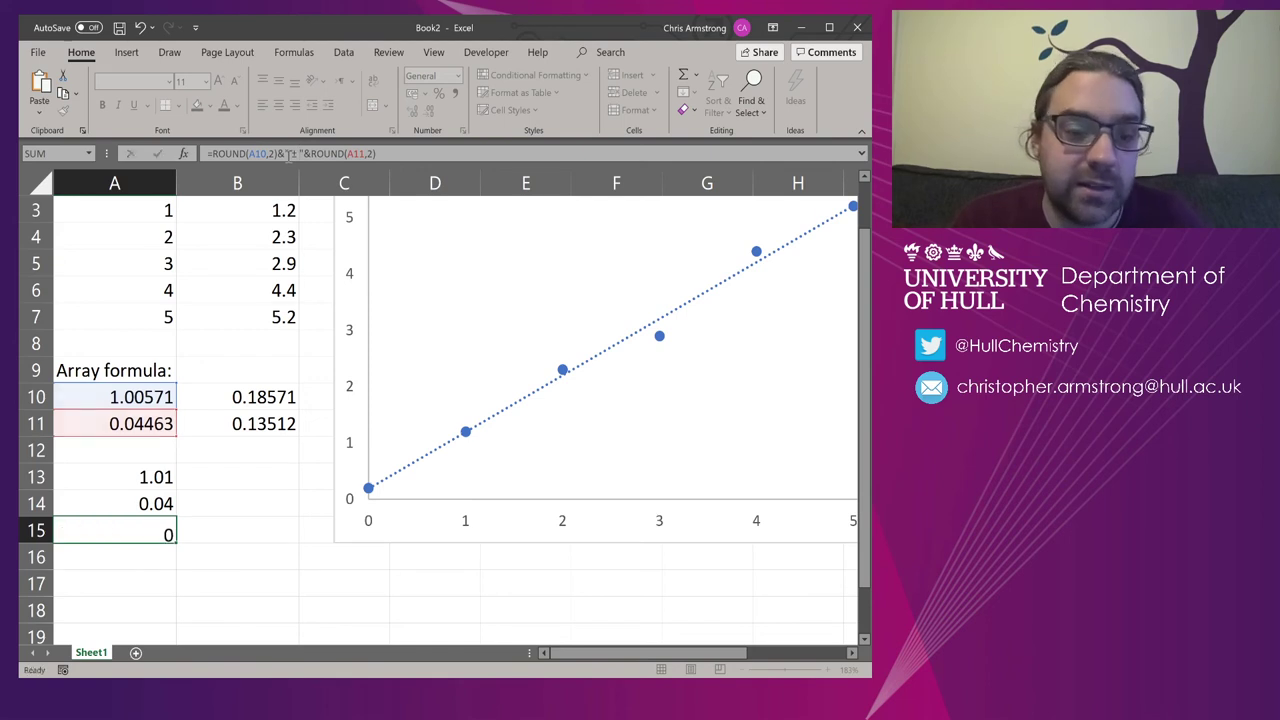
- Clear the helper values 0.04 in A14 and 1.01 in A13
{"action": "key", "text": "Up"}
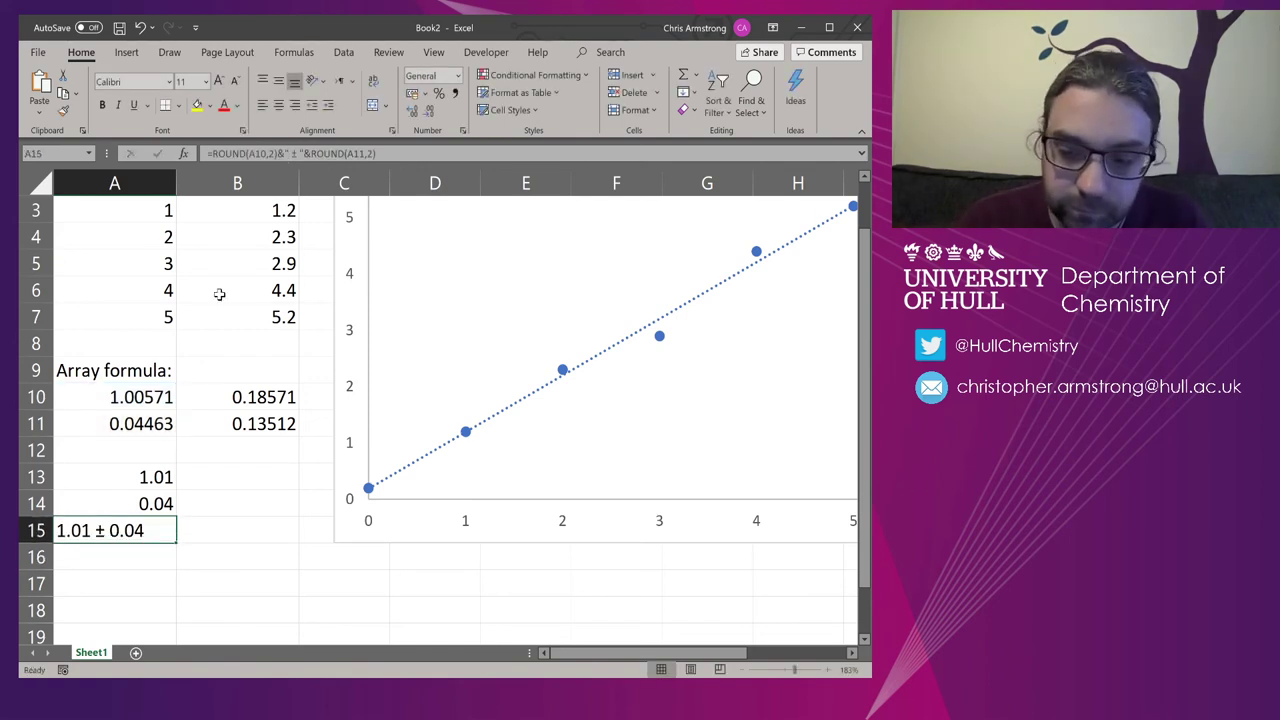
{"action": "key", "text": "Up"}
{"action": "key", "text": "Delete"}
{"action": "key", "text": "Up"}
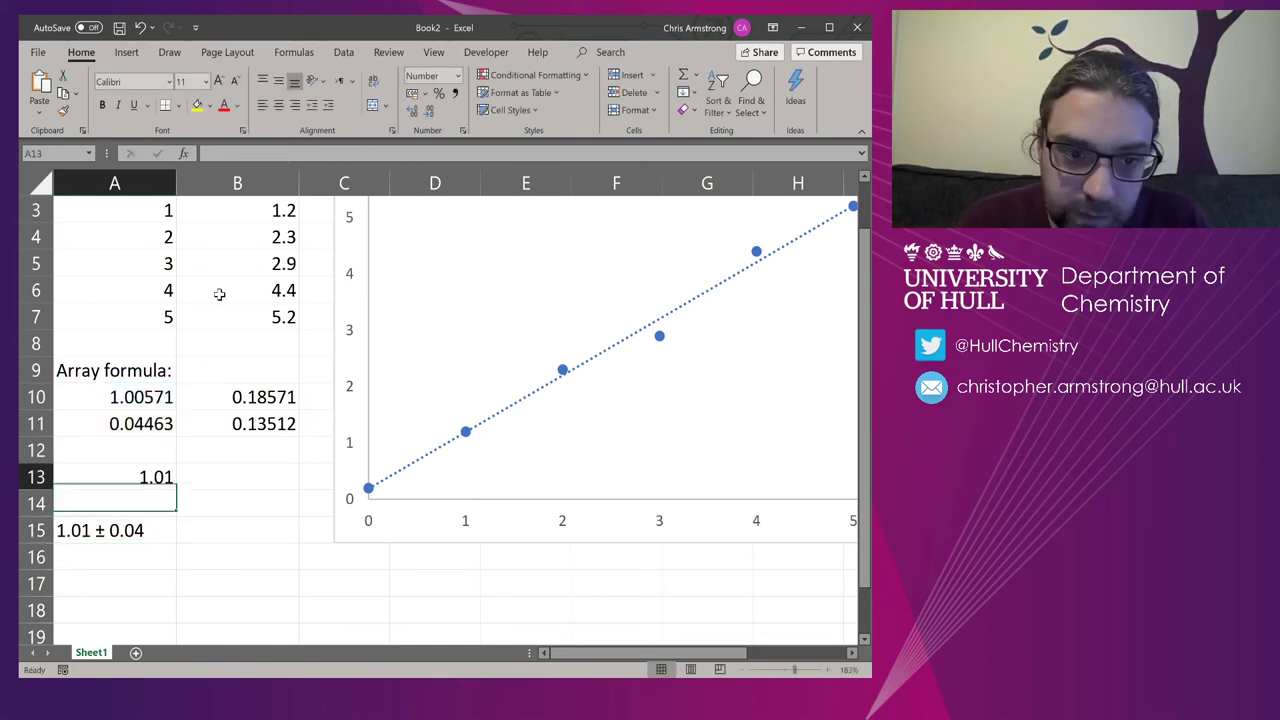
{"action": "key", "text": "Delete"}
- Undo the title styling on the A15 result and centre it within its cell
{"action": "key", "text": "Down"}
{"action": "key", "text": "Down"}
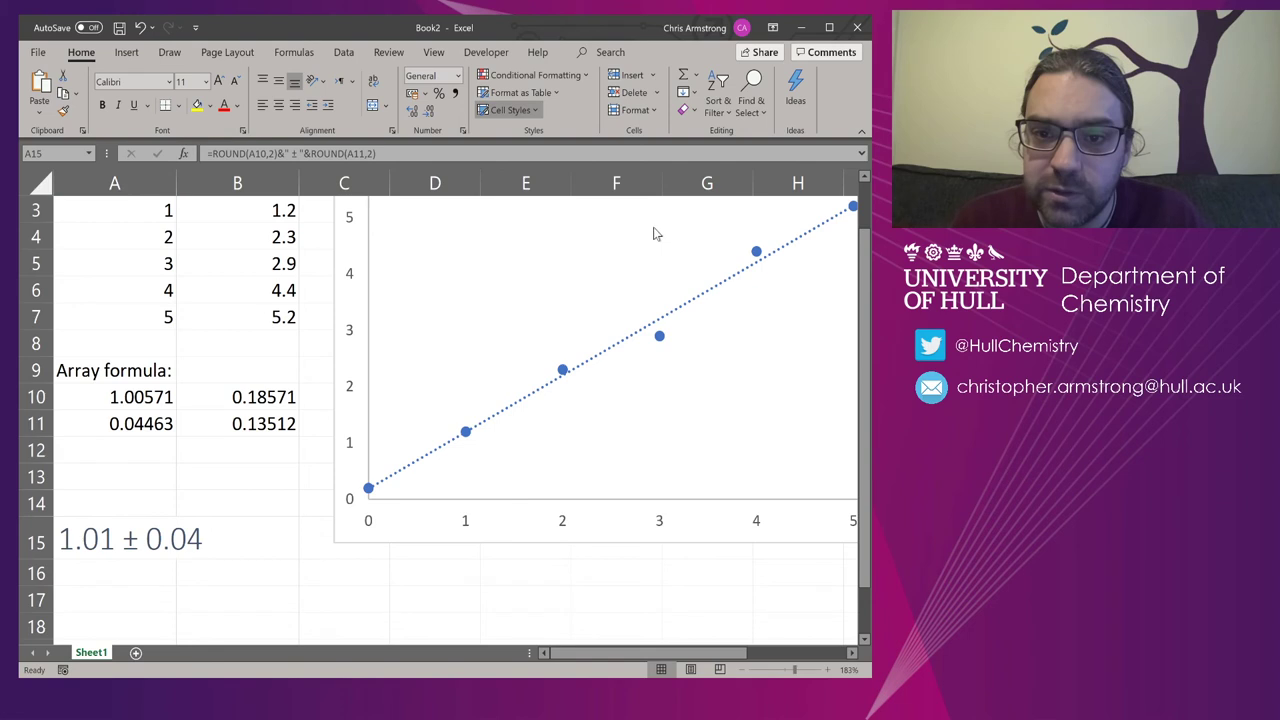
{"action": "key", "text": "ctrl+z"}
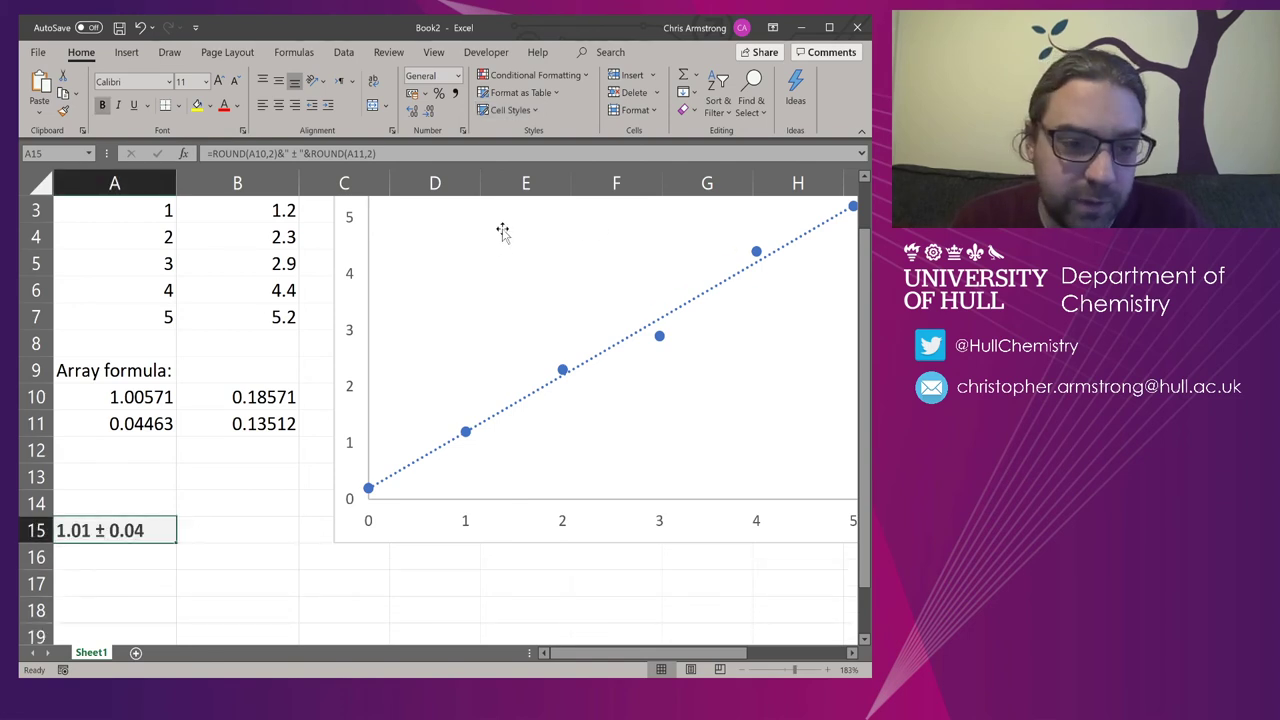
{"action": "left_click", "coordinate": [278, 104]}
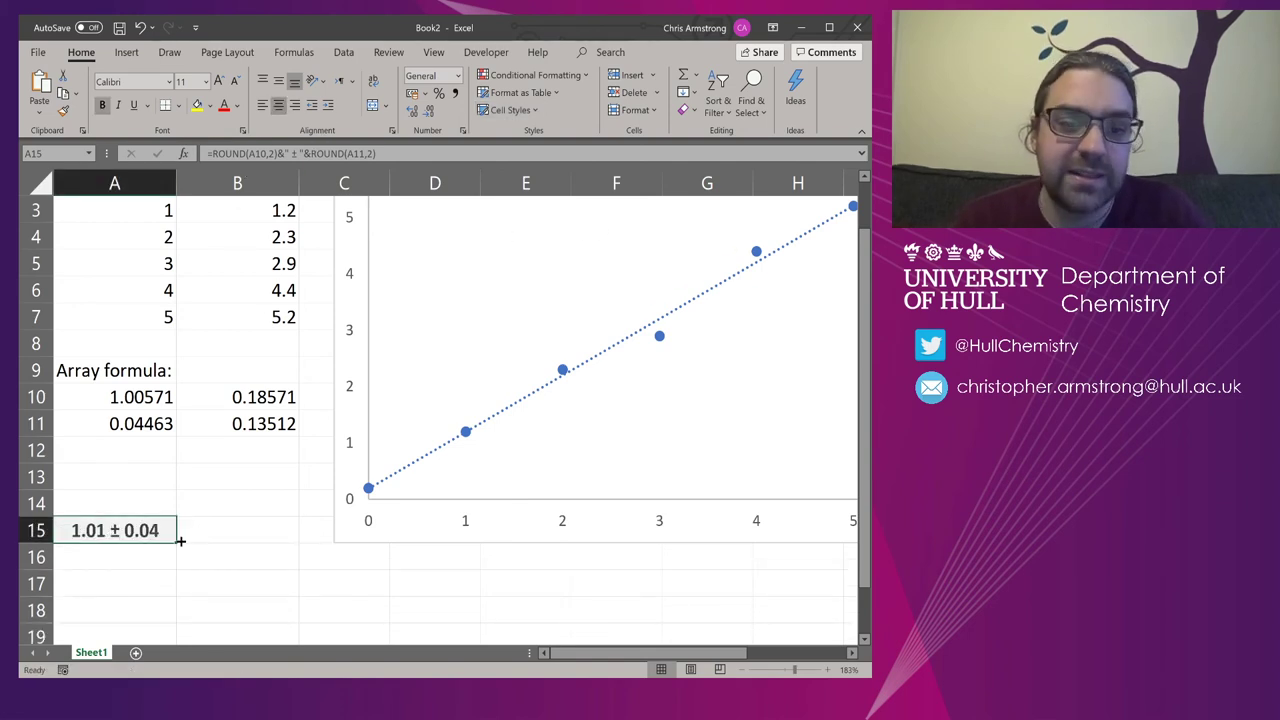
{"action": "left_click", "coordinate": [256, 509]}
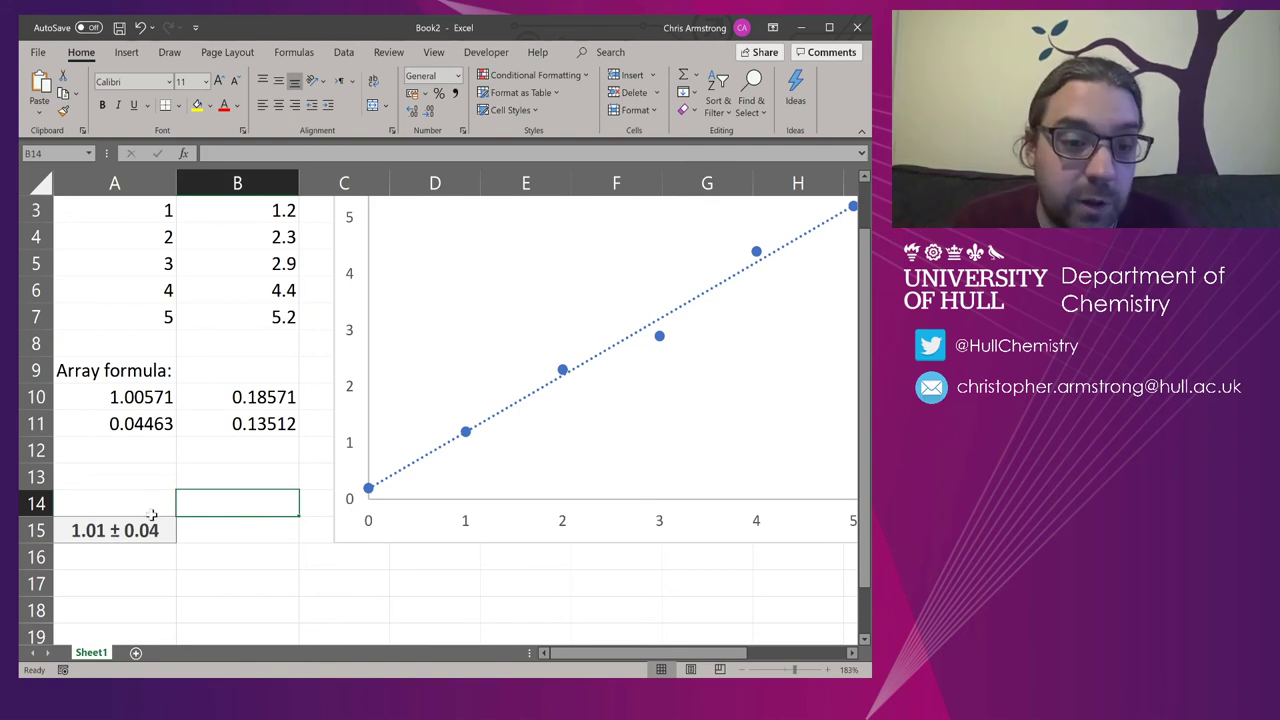
- Keep the ROUND formula and move the 1.01 ± 0.04 result from A15 into A13
{"action": "left_click", "coordinate": [130, 535]}
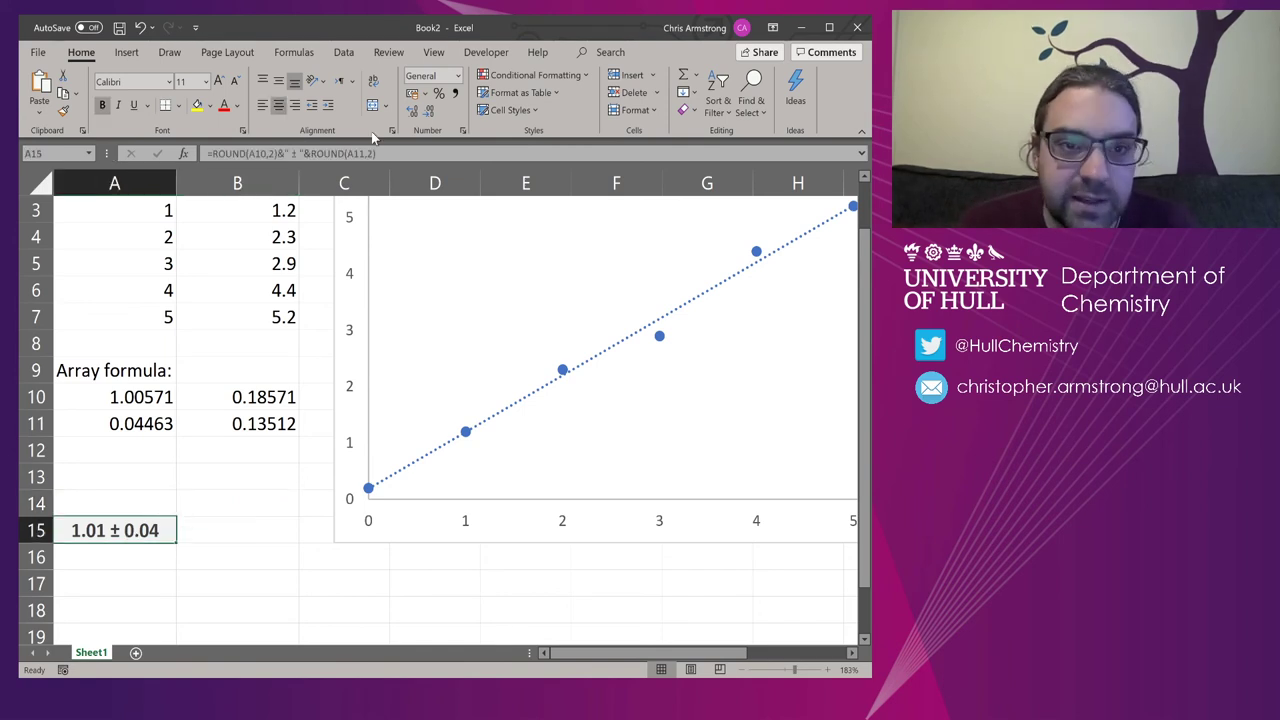
{"action": "left_click", "coordinate": [393, 152]}
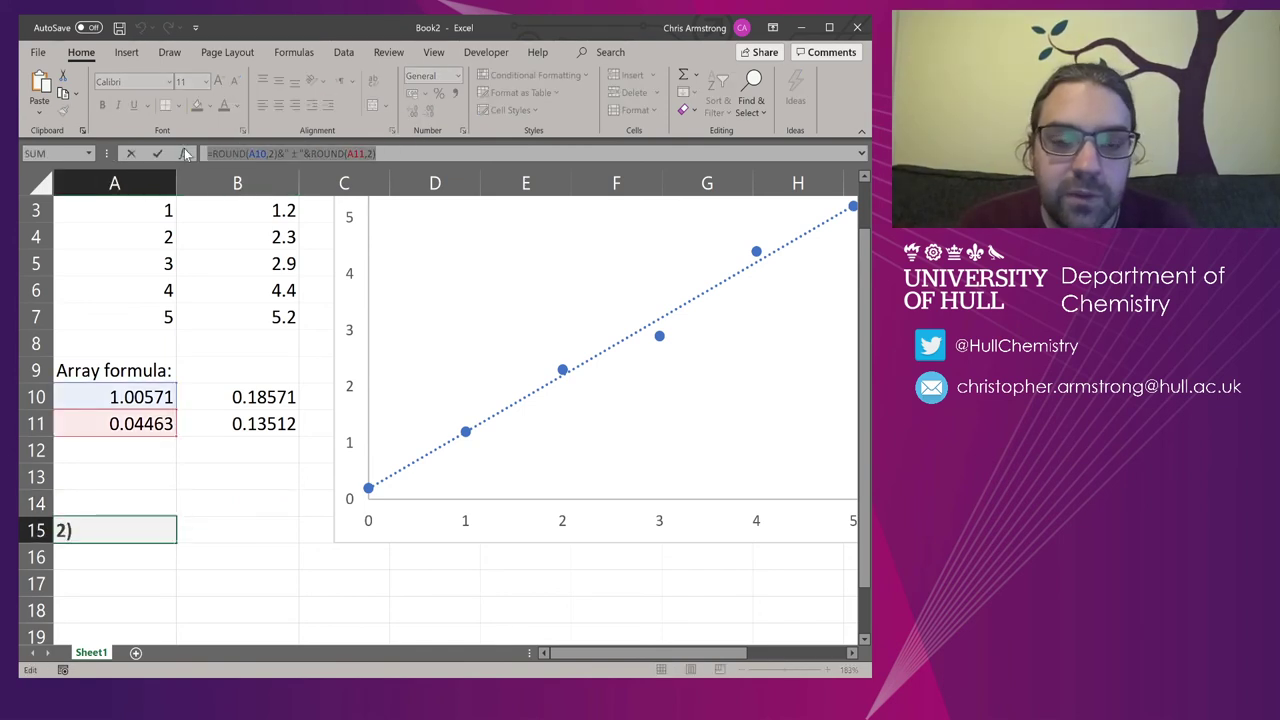
{"action": "key", "text": "ctrl+a"}
{"action": "type", "text": "="}
{"action": "left_click", "coordinate": [215, 405]}
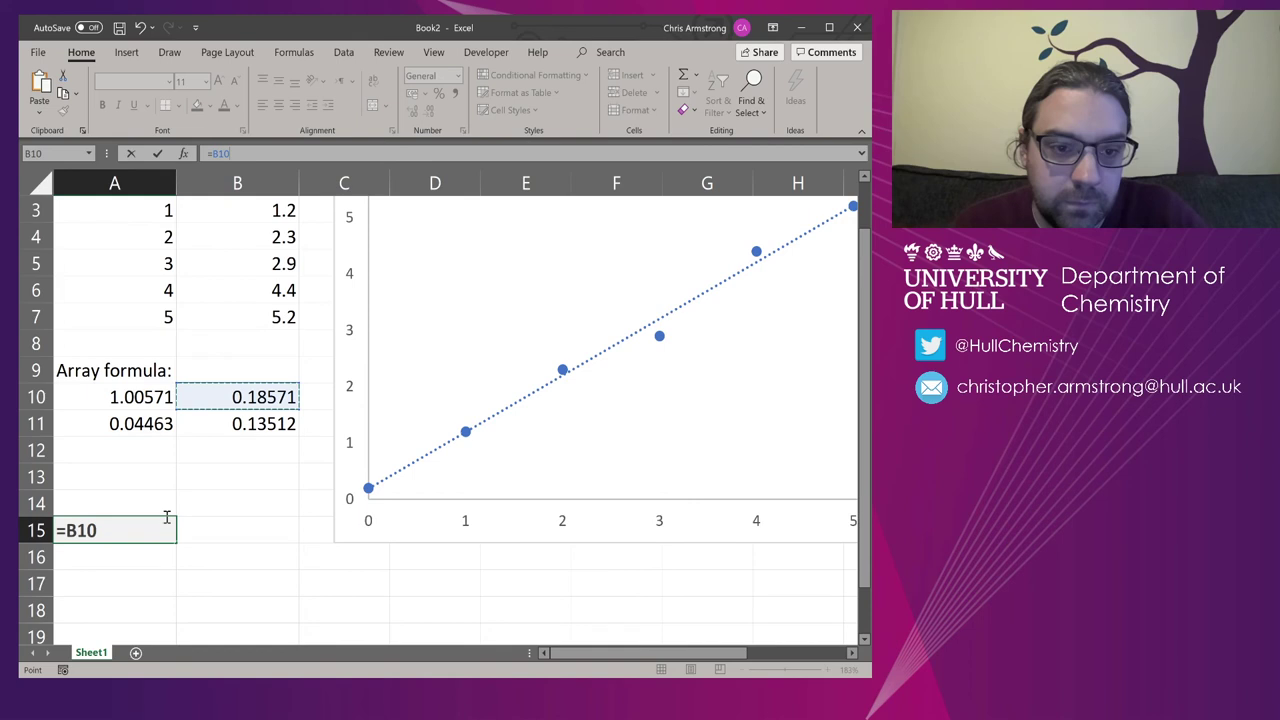
{"action": "key", "text": "Escape"}
{"action": "left_click_drag", "start_coordinate": [167, 518], "coordinate": [166, 470]}
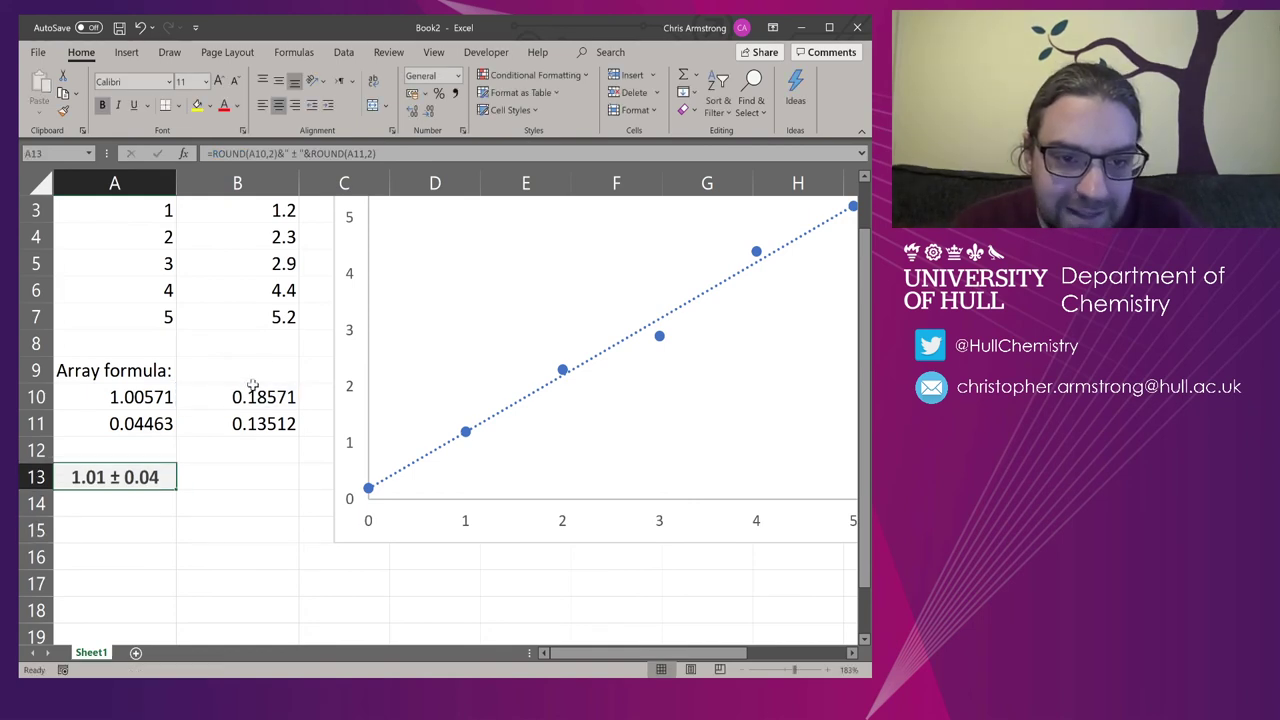
{"action": "left_click", "coordinate": [266, 362]}
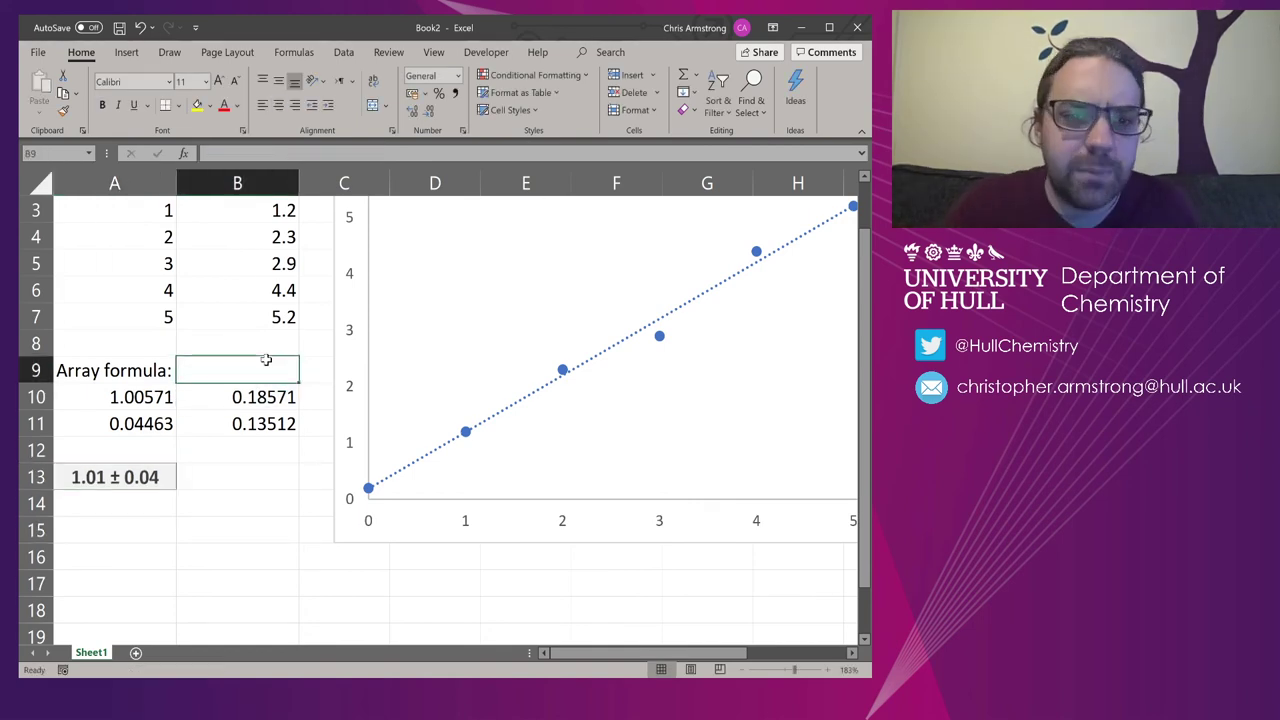
{"action": "scroll", "coordinate": [272, 254], "scroll_direction": "up", "scroll_amount": 1}
{"action": "scroll", "coordinate": [272, 254], "scroll_direction": "up", "scroll_amount": 1}
- Replace the first and last y values: B2 with 0.05 and B7 with 5.1
{"action": "left_click", "coordinate": [272, 210]}
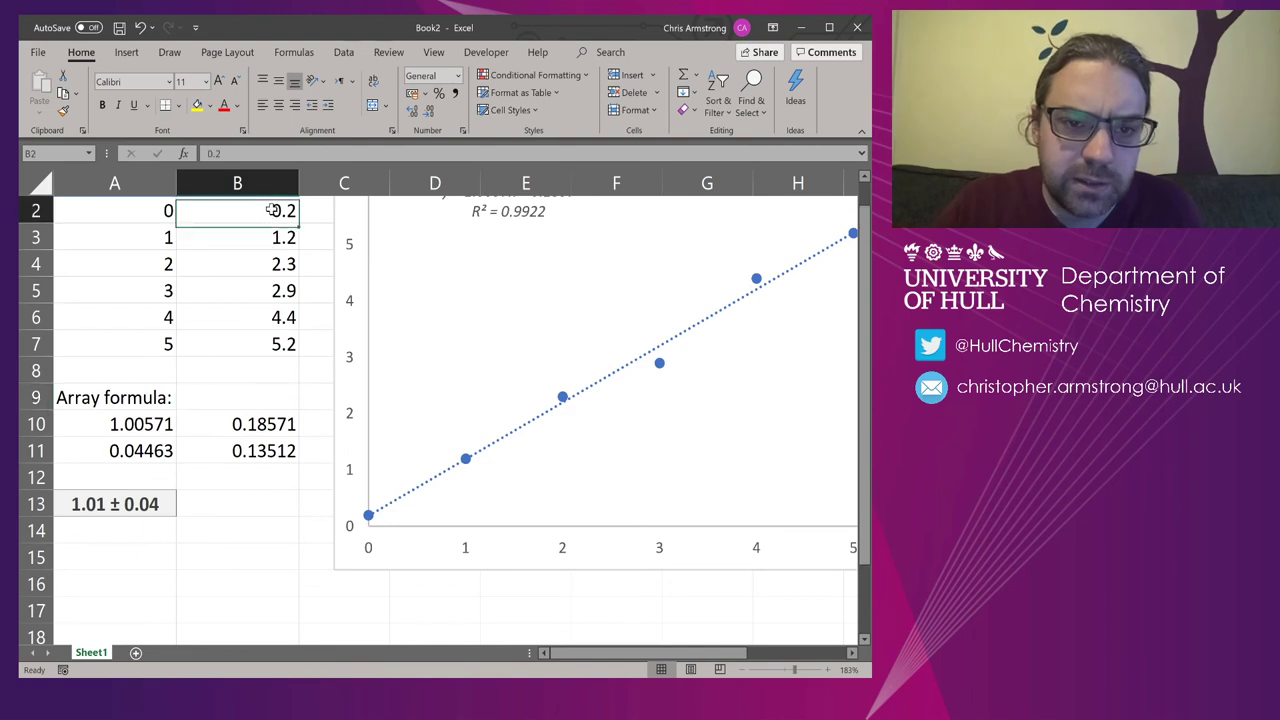
{"action": "type", "text": "0"}
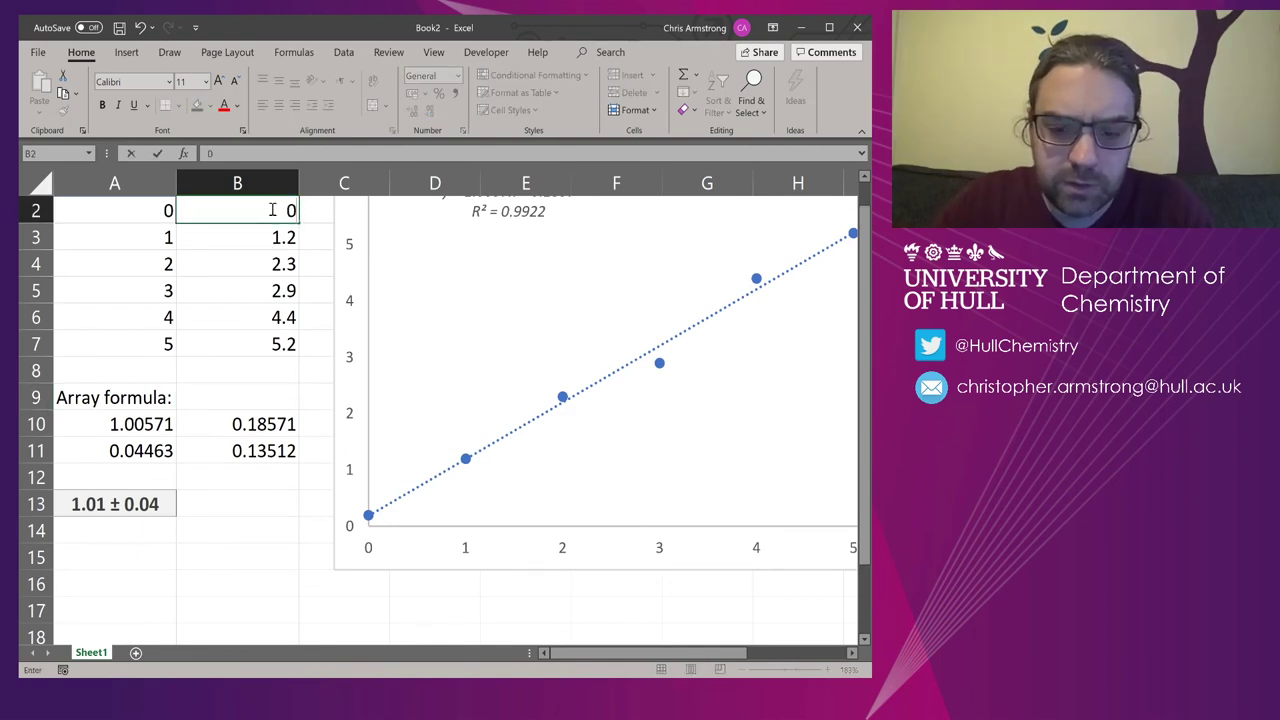
{"action": "type", "text": ".05"}
{"action": "key", "text": "Return"}
{"action": "key", "text": "Down"}
{"action": "key", "text": "Down"}
{"action": "key", "text": "Down"}
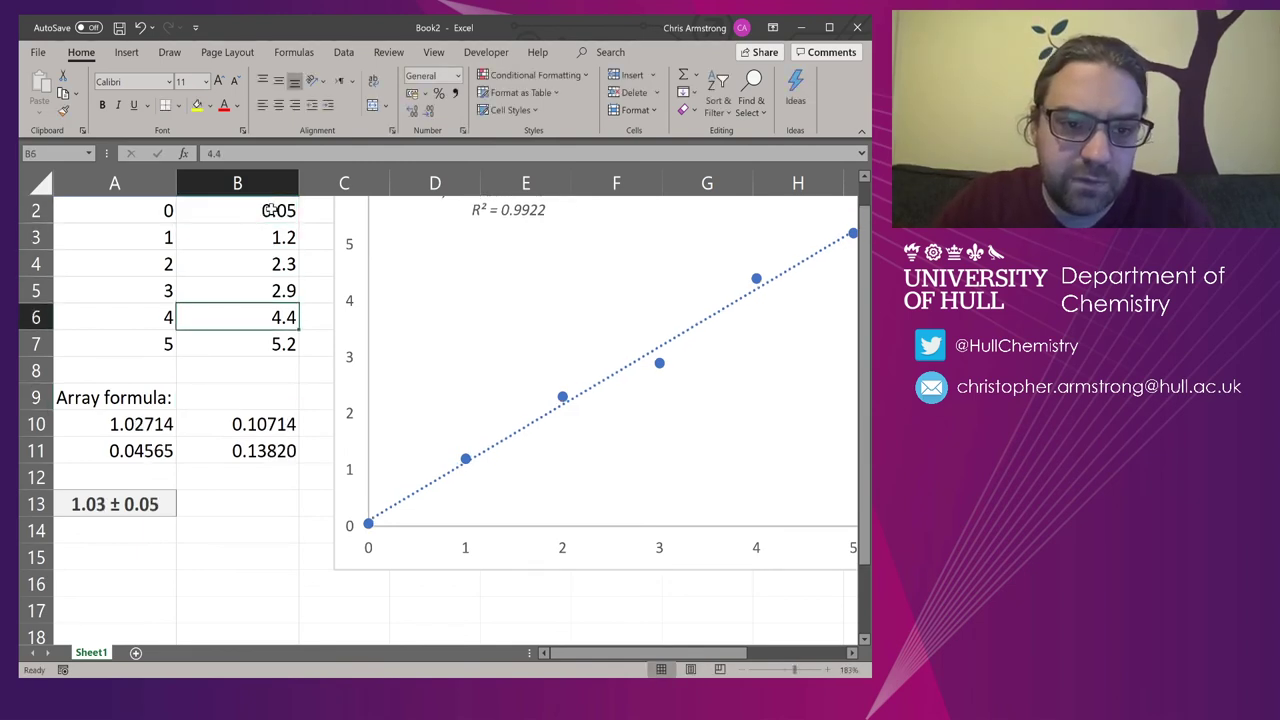
{"action": "key", "text": "Down"}
{"action": "key", "text": "Down"}
{"action": "key", "text": "Up"}
{"action": "type", "text": "5.1"}
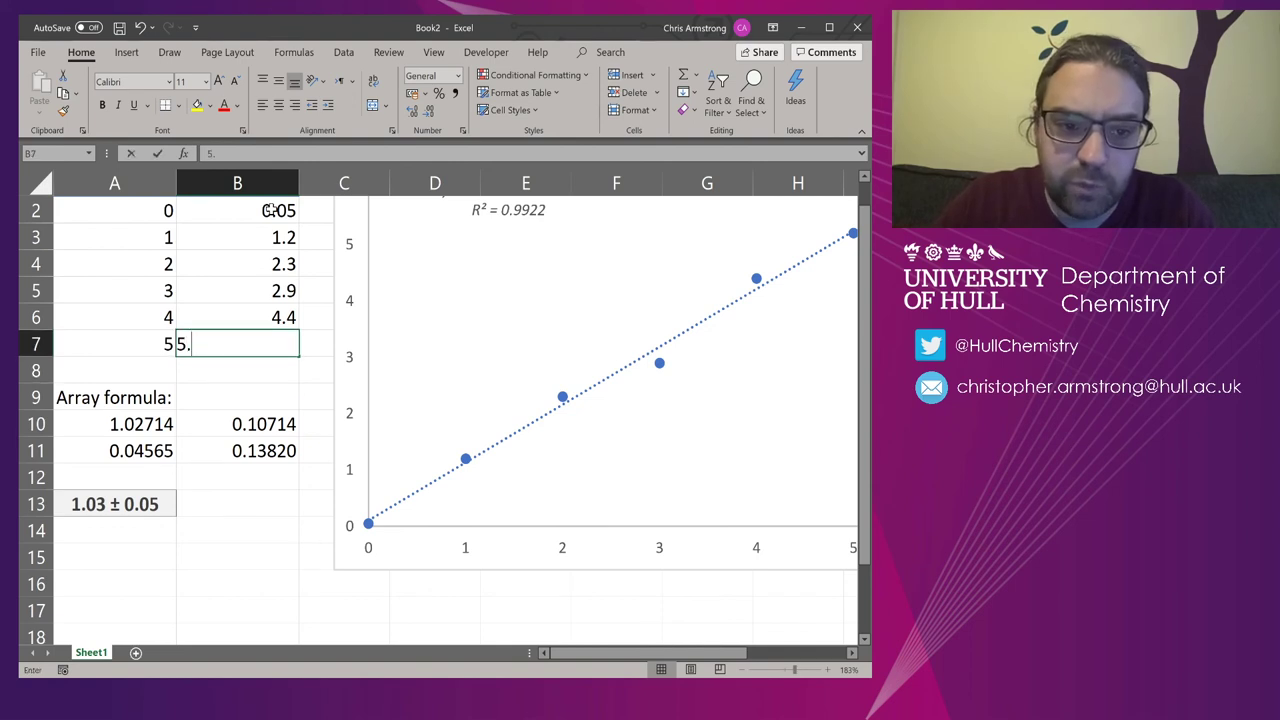
{"action": "key", "text": "Return"}
- Change B5 to 3.05, B4 to 2.1 and B6 to 4.1, making A13 read 1 ± 0.01
{"action": "key", "text": "Up"}
{"action": "key", "text": "Up"}
{"action": "key", "text": "Up"}
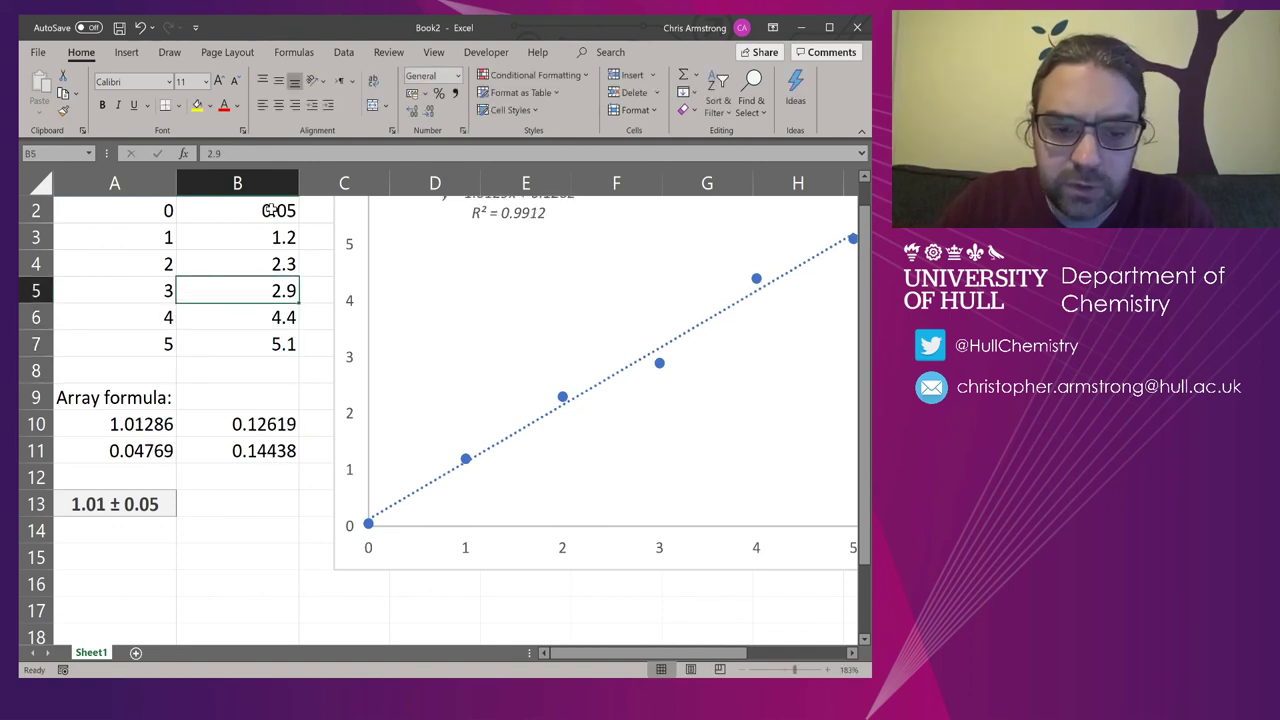
{"action": "key", "text": "BackSpace"}
{"action": "type", "text": "3.05"}
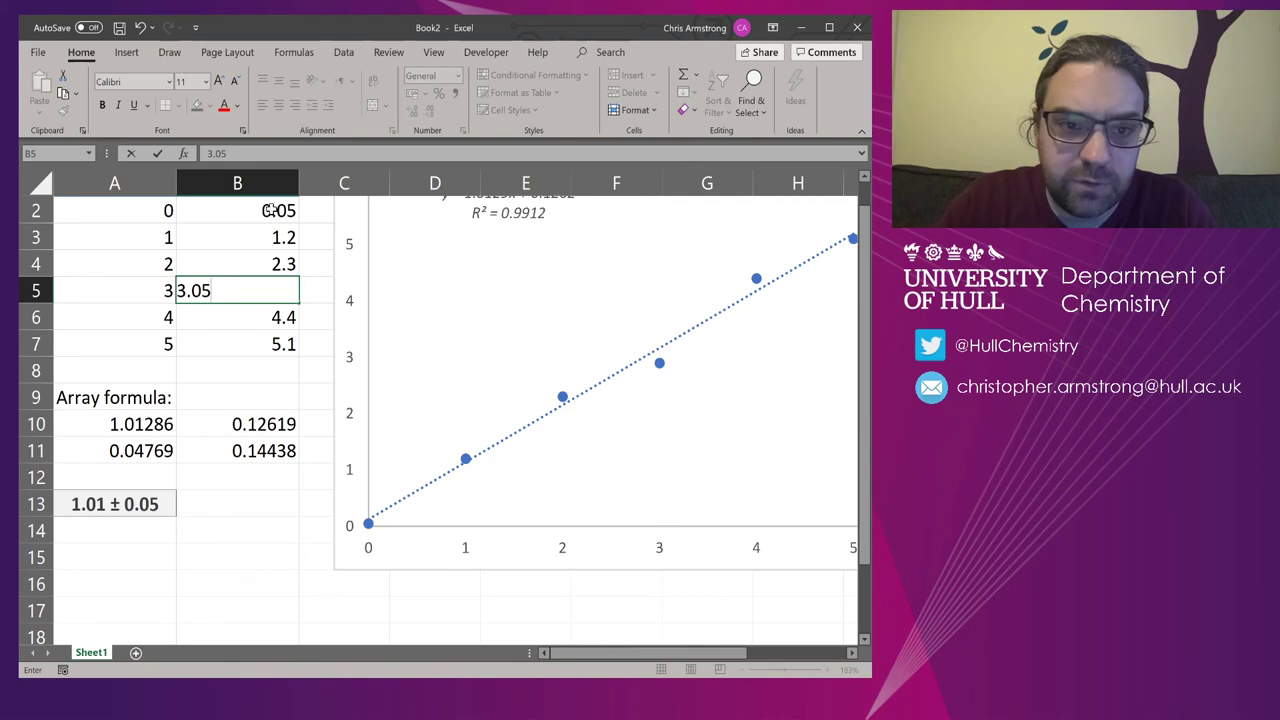
{"action": "key", "text": "Return"}
{"action": "key", "text": "Up"}
{"action": "key", "text": "Up"}
{"action": "type", "text": "2.1"}
{"action": "key", "text": "Return"}
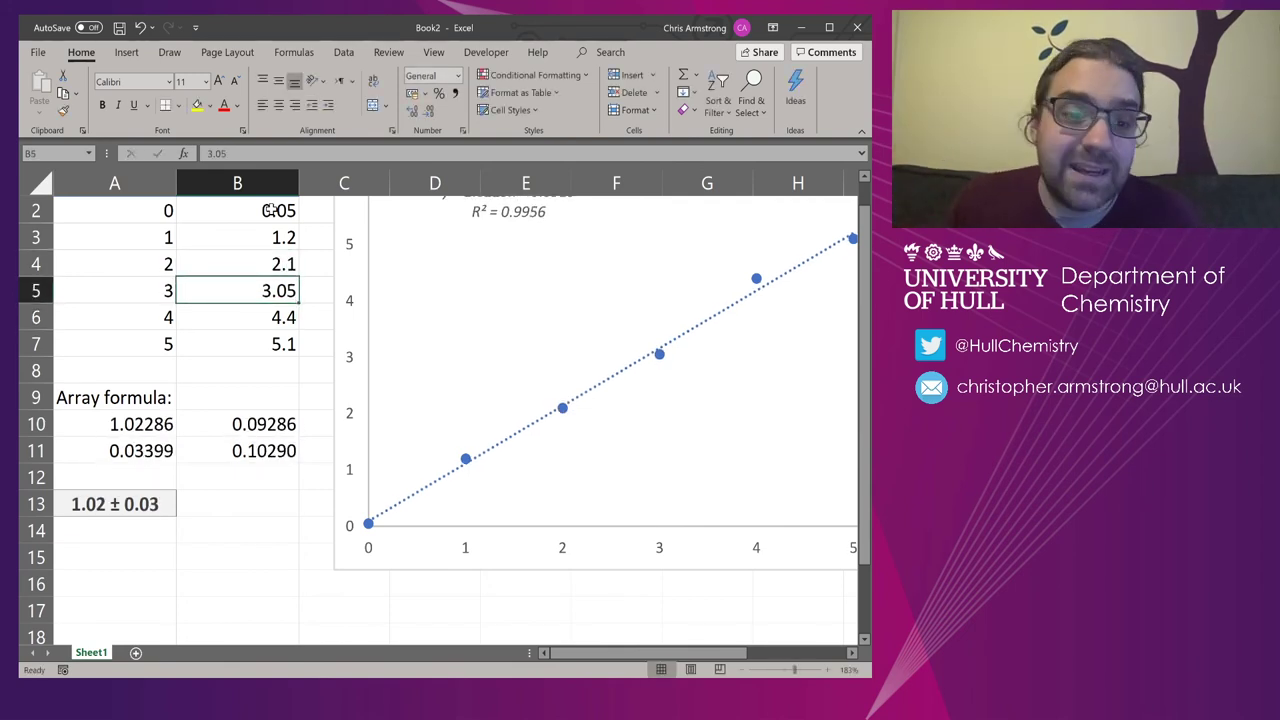
{"action": "left_click", "coordinate": [117, 505]}
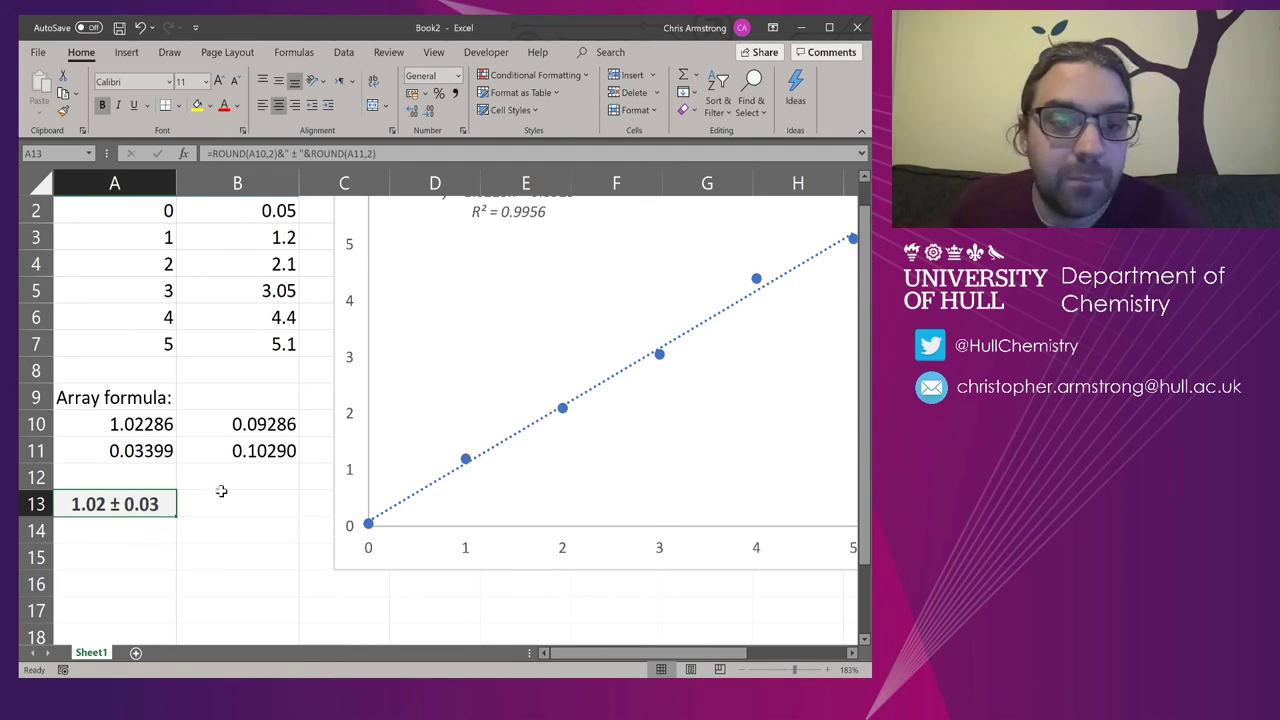
{"action": "left_click", "coordinate": [241, 330]}
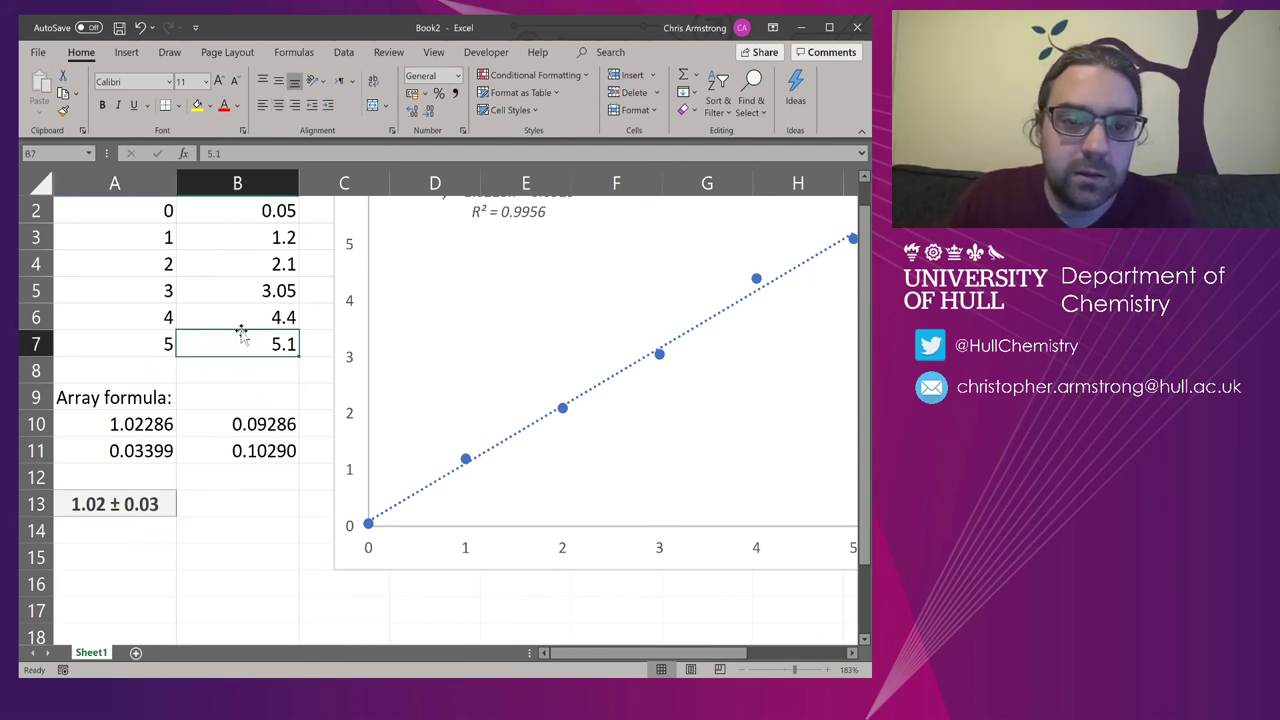
{"action": "type", "text": "4.1"}
{"action": "key", "text": "Return"}
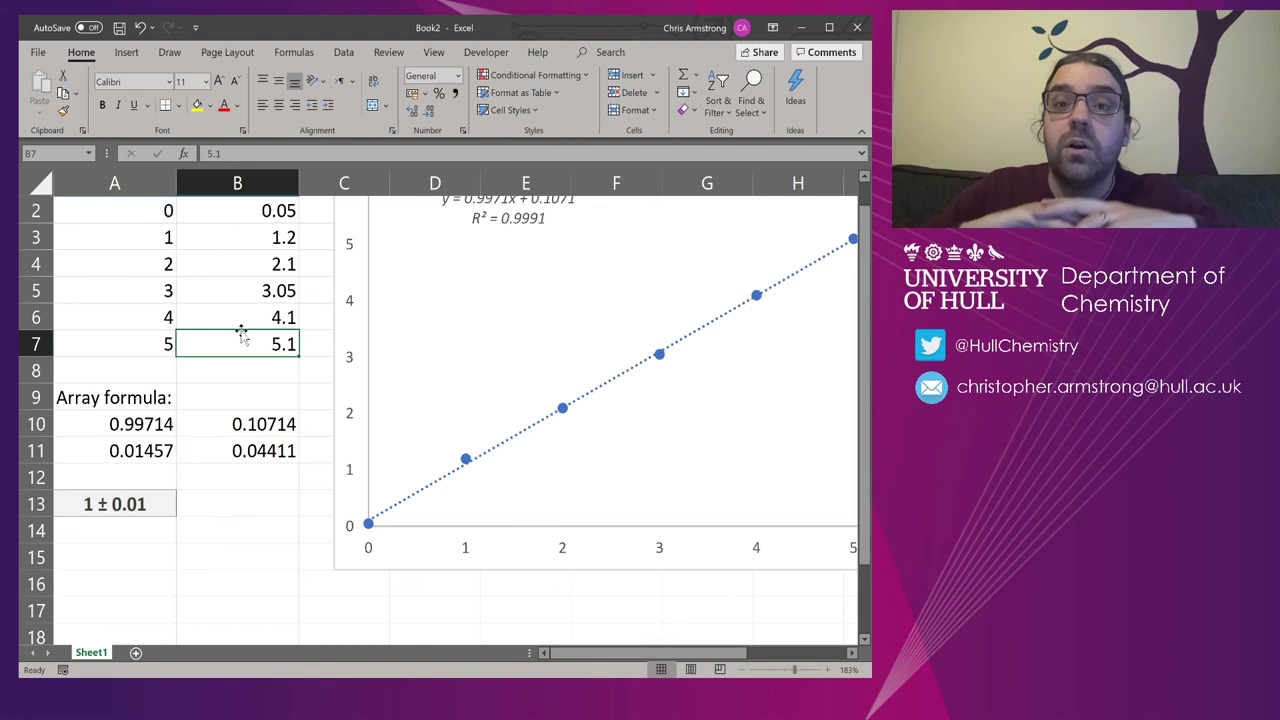
{"action": "left_click", "coordinate": [155, 494]}
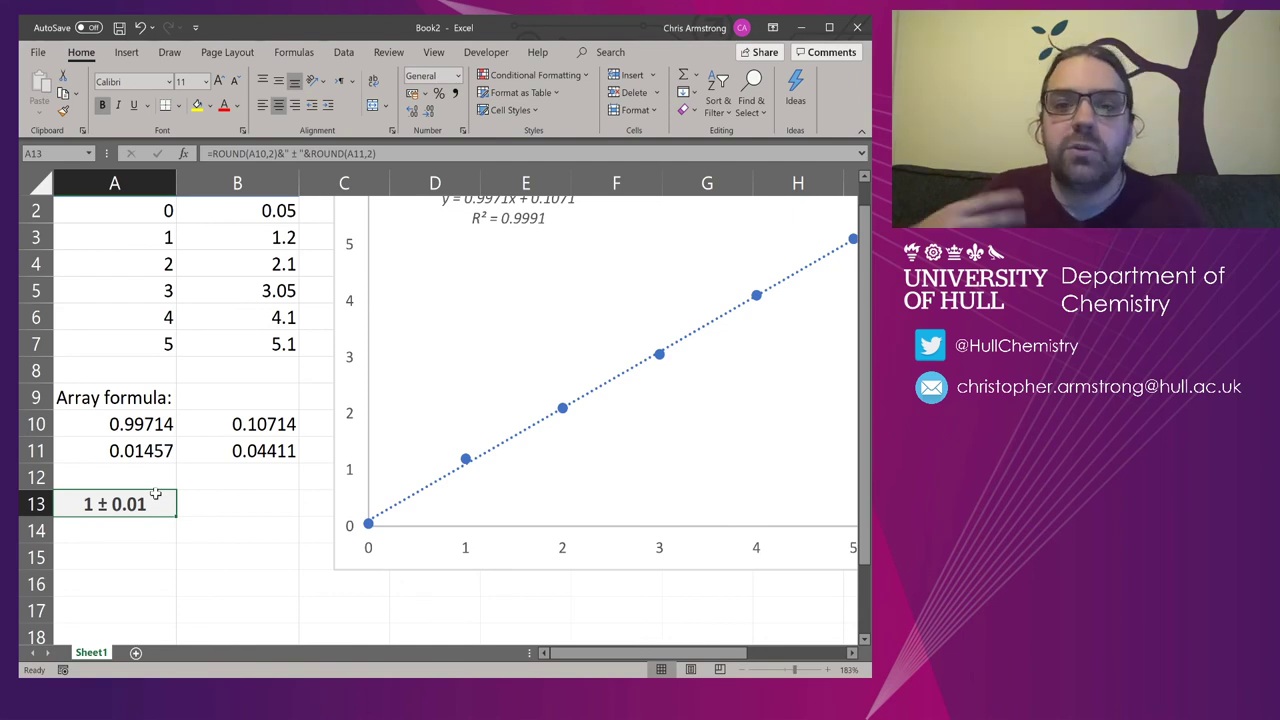
{"action": "key", "text": "Up"}
{"action": "key", "text": "Up"}
{"action": "key", "text": "Up"}
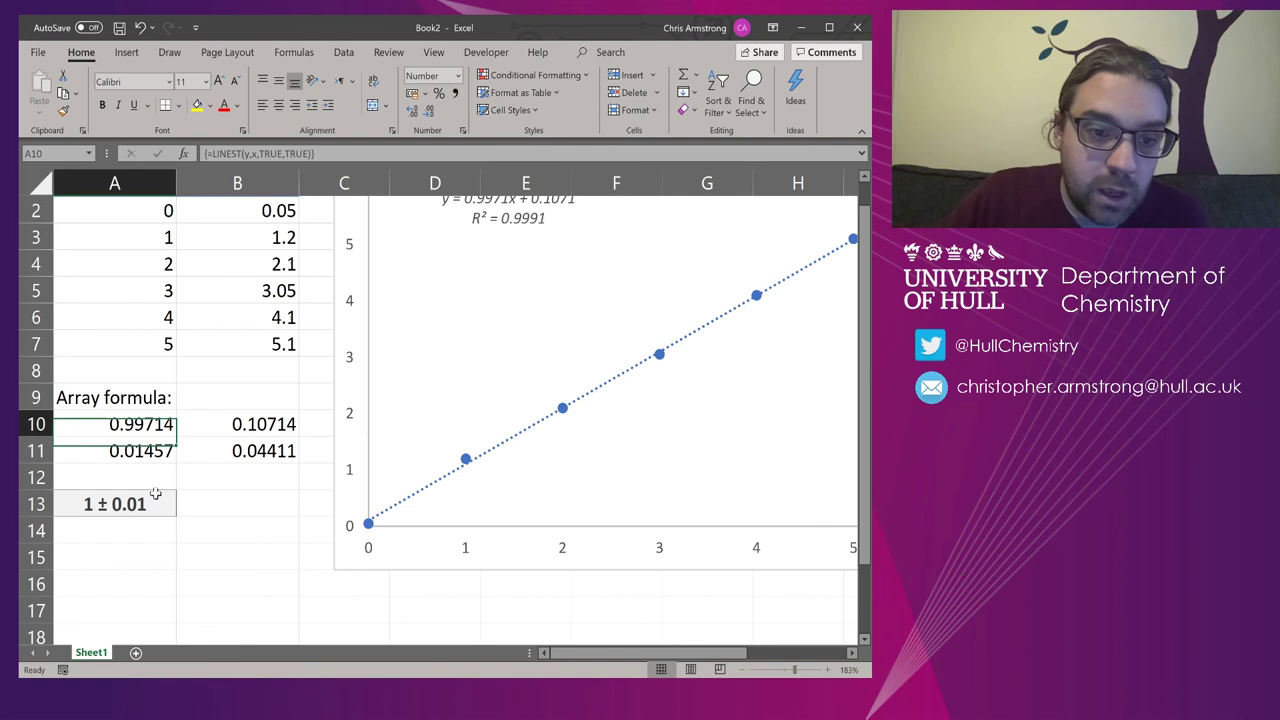
{"action": "key", "text": "Right"}
{"action": "key", "text": "shift+Left"}
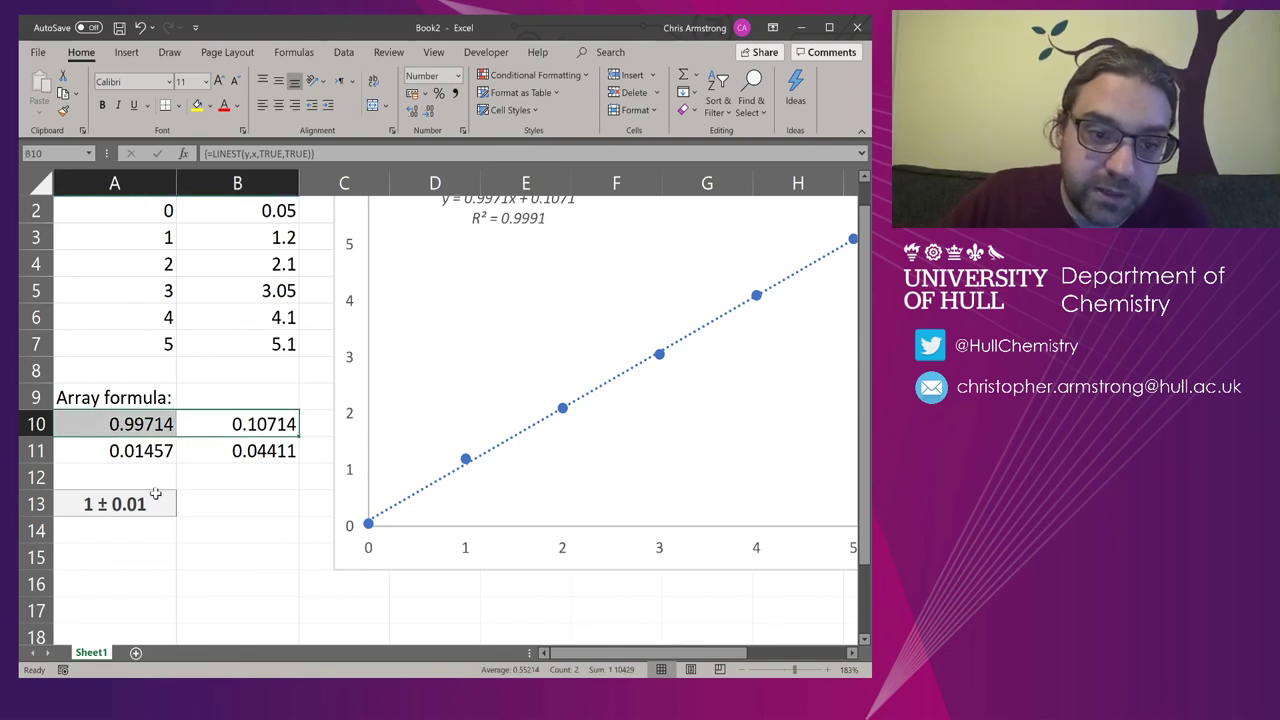
{"action": "key", "text": "Down"}
{"action": "key", "text": "Down"}
{"action": "key", "text": "Down"}
{"action": "key", "text": "Left"}
{"action": "key", "text": "Right"}
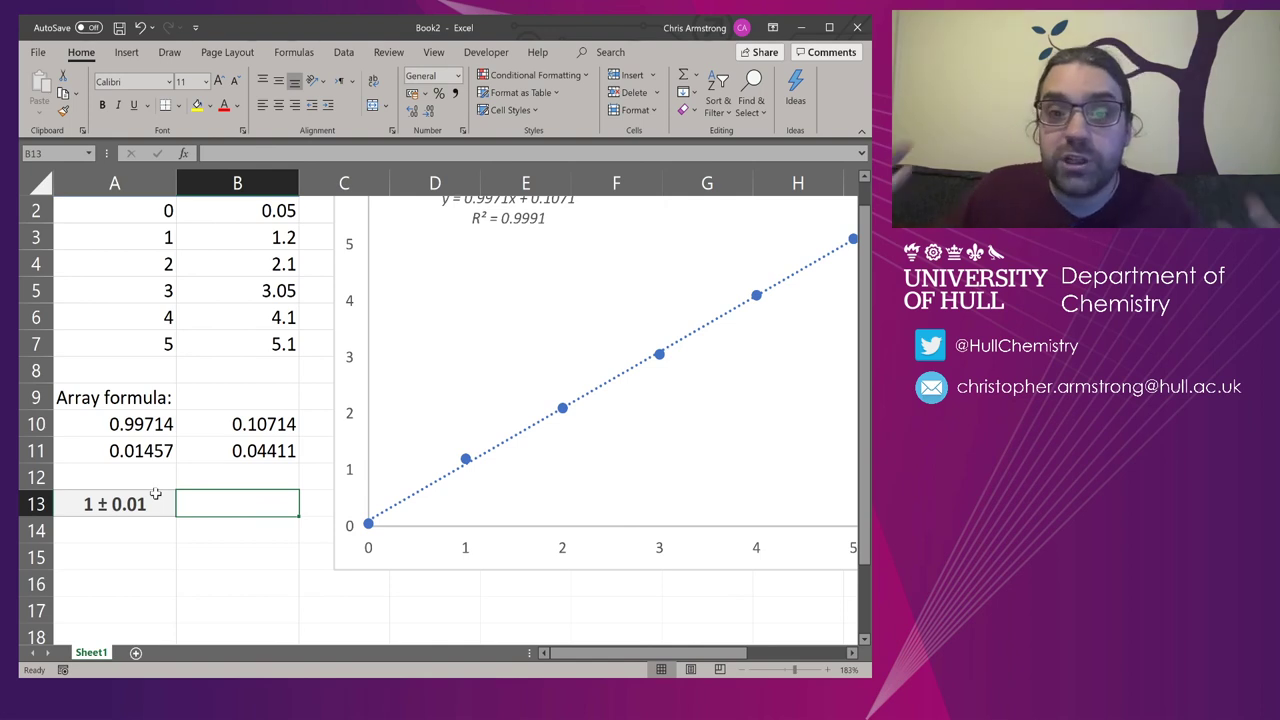
{"action": "left_click", "coordinate": [160, 441]}
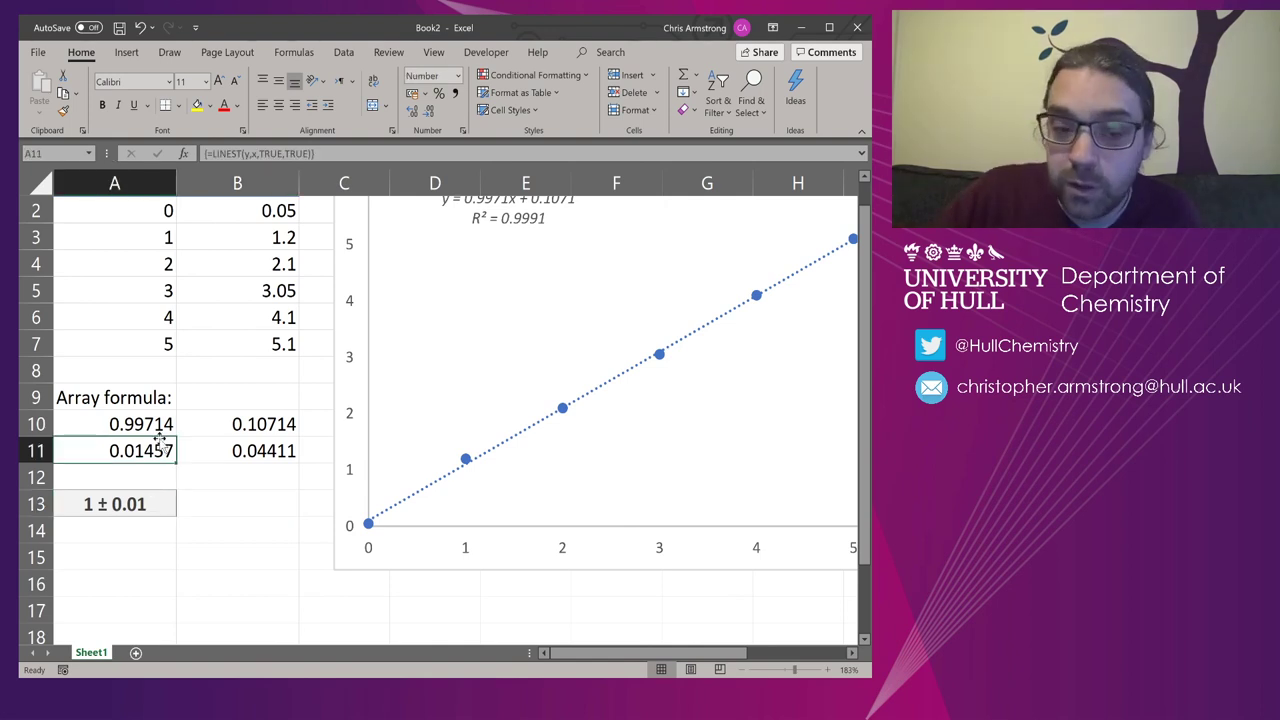
{"action": "left_click", "coordinate": [160, 443]}
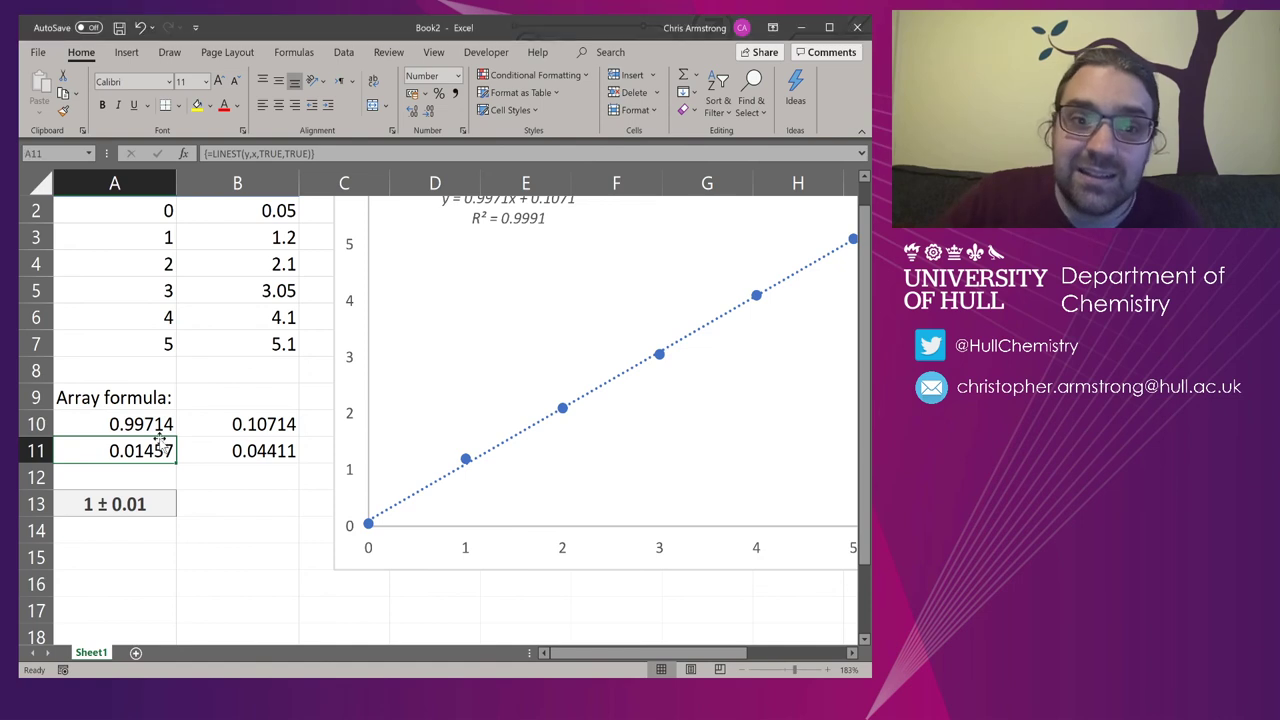
{"action": "double_click", "coordinate": [266, 153]}
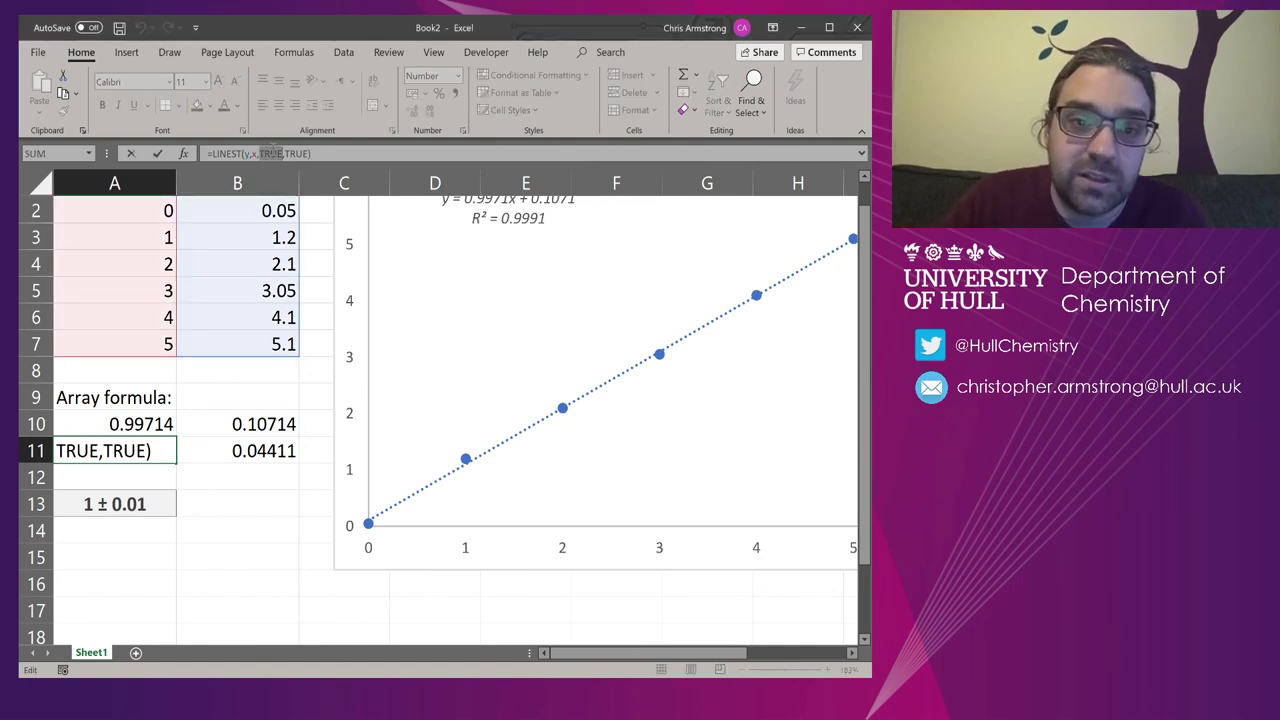
{"action": "type", "text": "FALSE"}
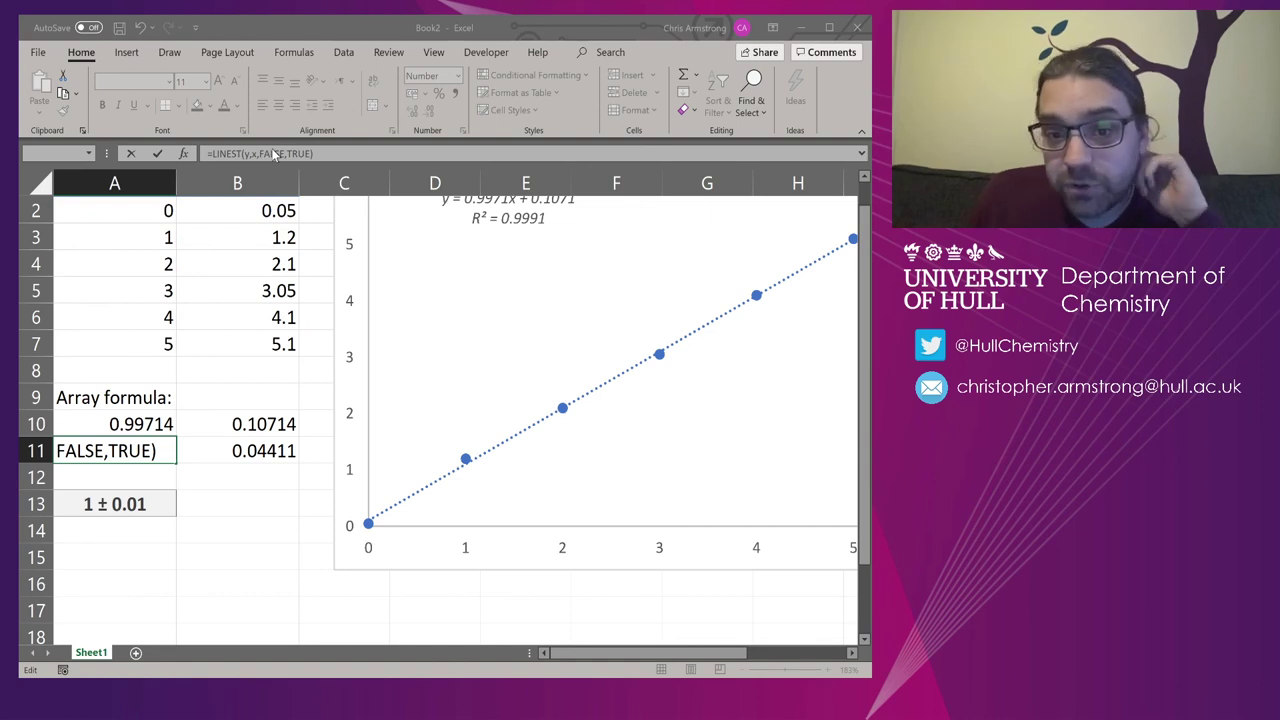
{"action": "left_click", "coordinate": [560, 405]}
{"action": "key", "text": "Escape"}
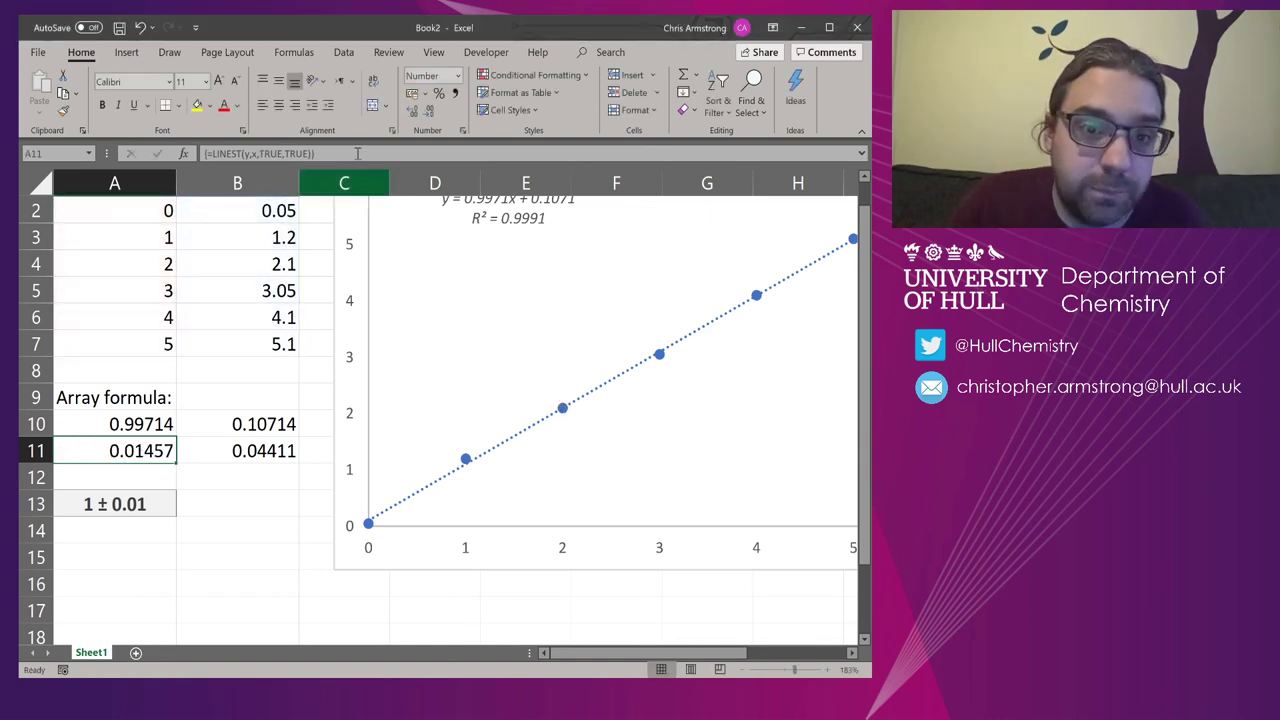
{"action": "left_click", "coordinate": [270, 153]}
{"action": "type", "text": "FALSE"}
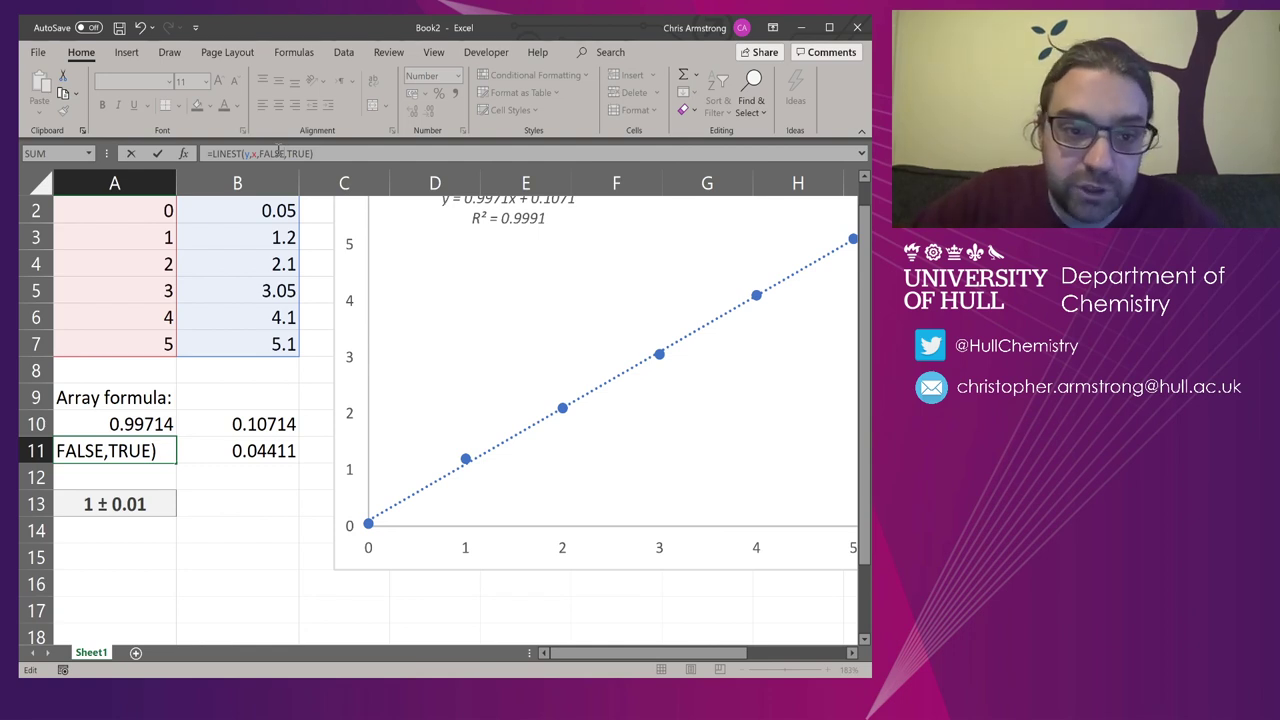
{"action": "key", "text": "ctrl+shift+Return"}
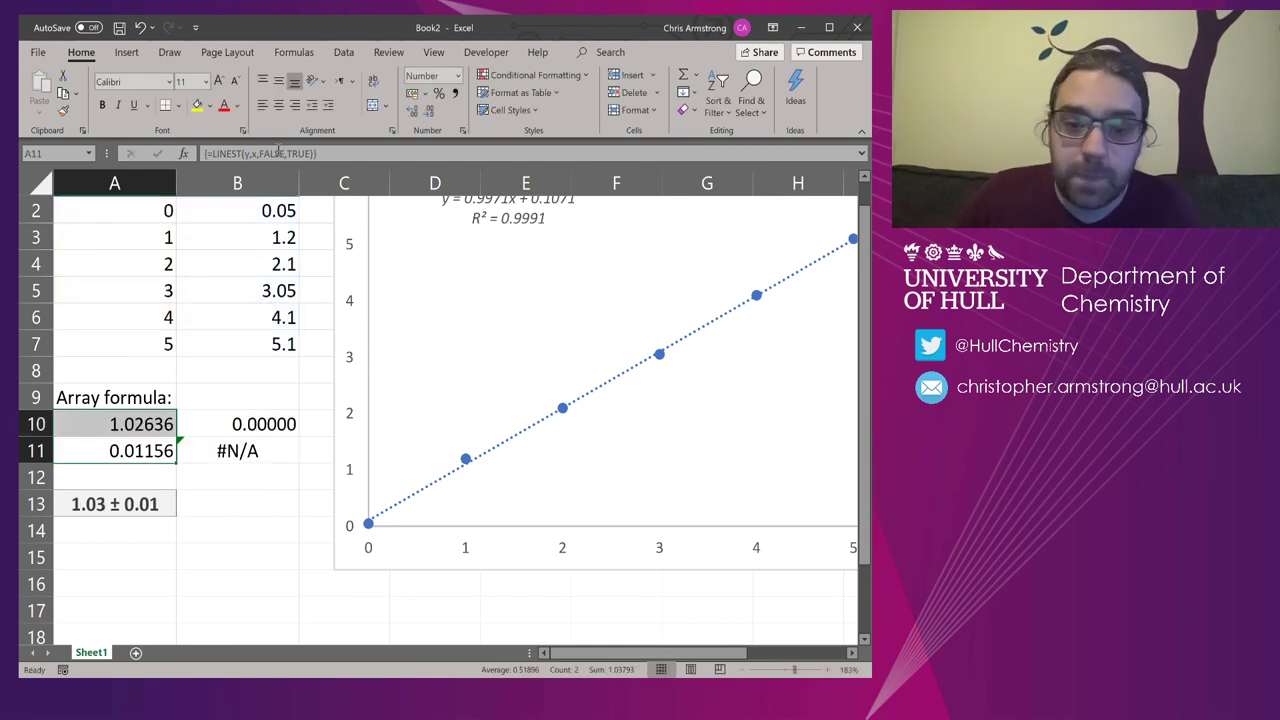
{"action": "double_click", "coordinate": [272, 153]}
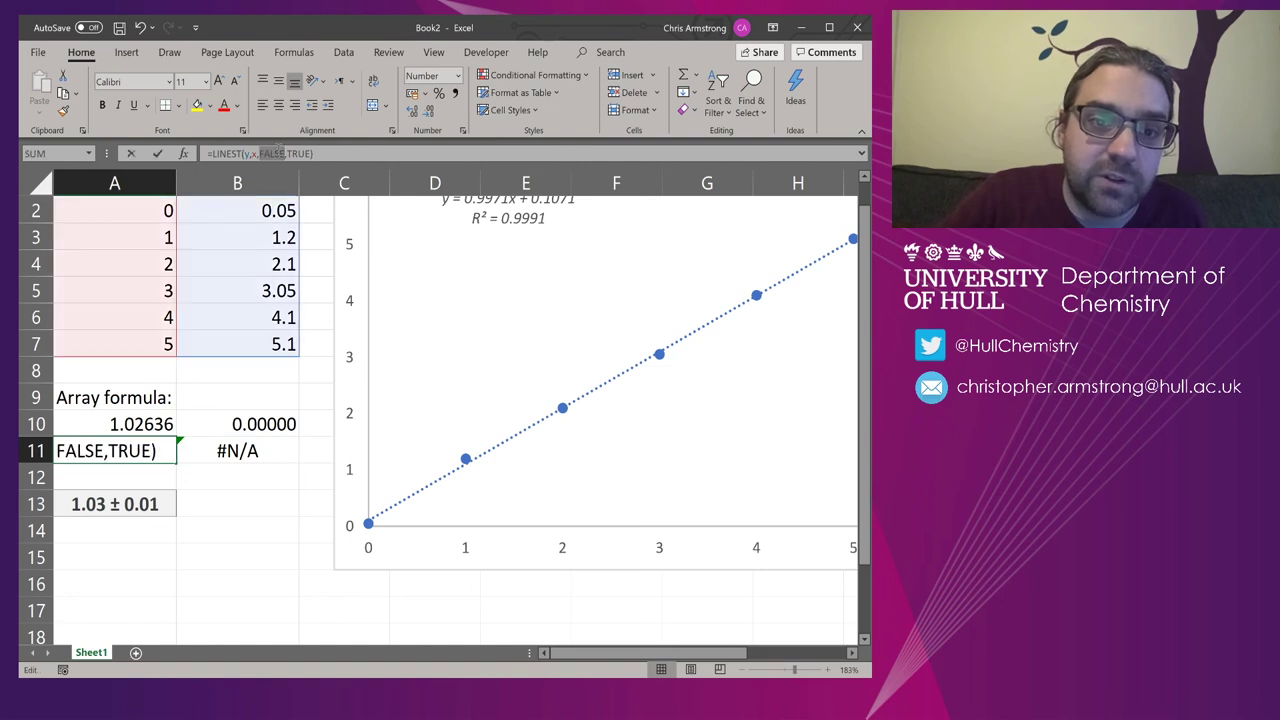
{"action": "left_click", "coordinate": [259, 416]}
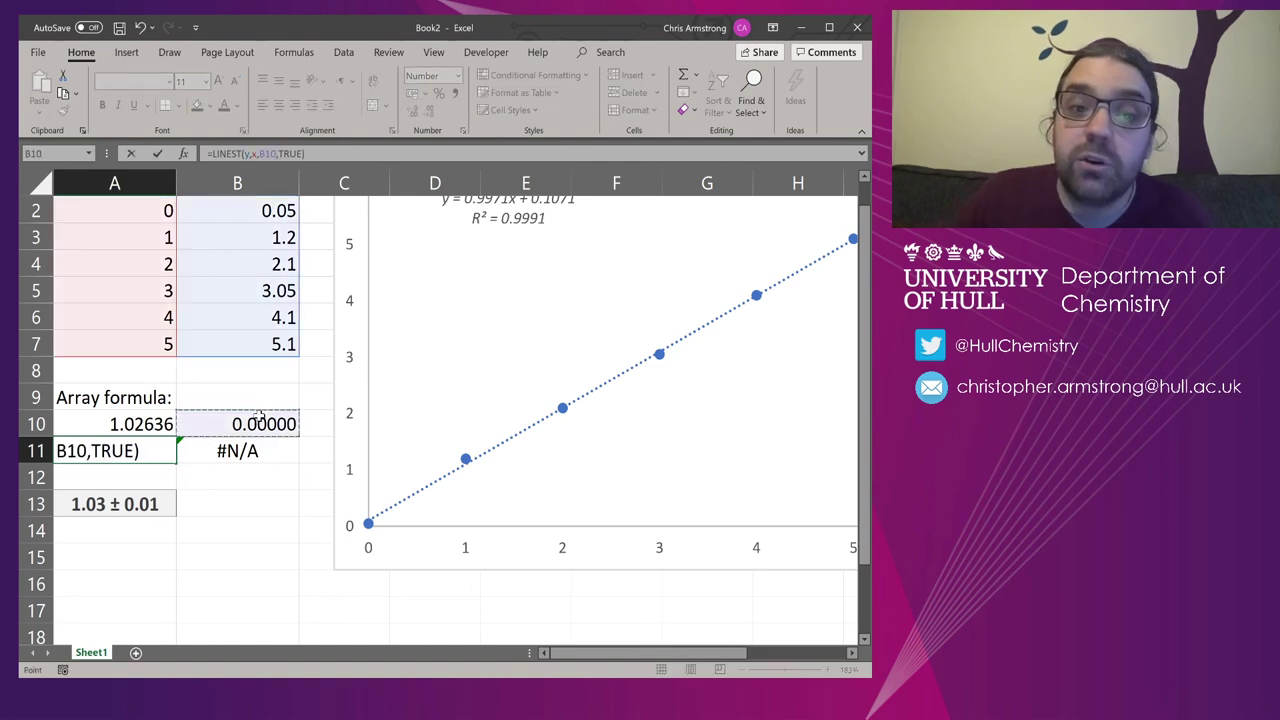
{"action": "key", "text": "Down"}
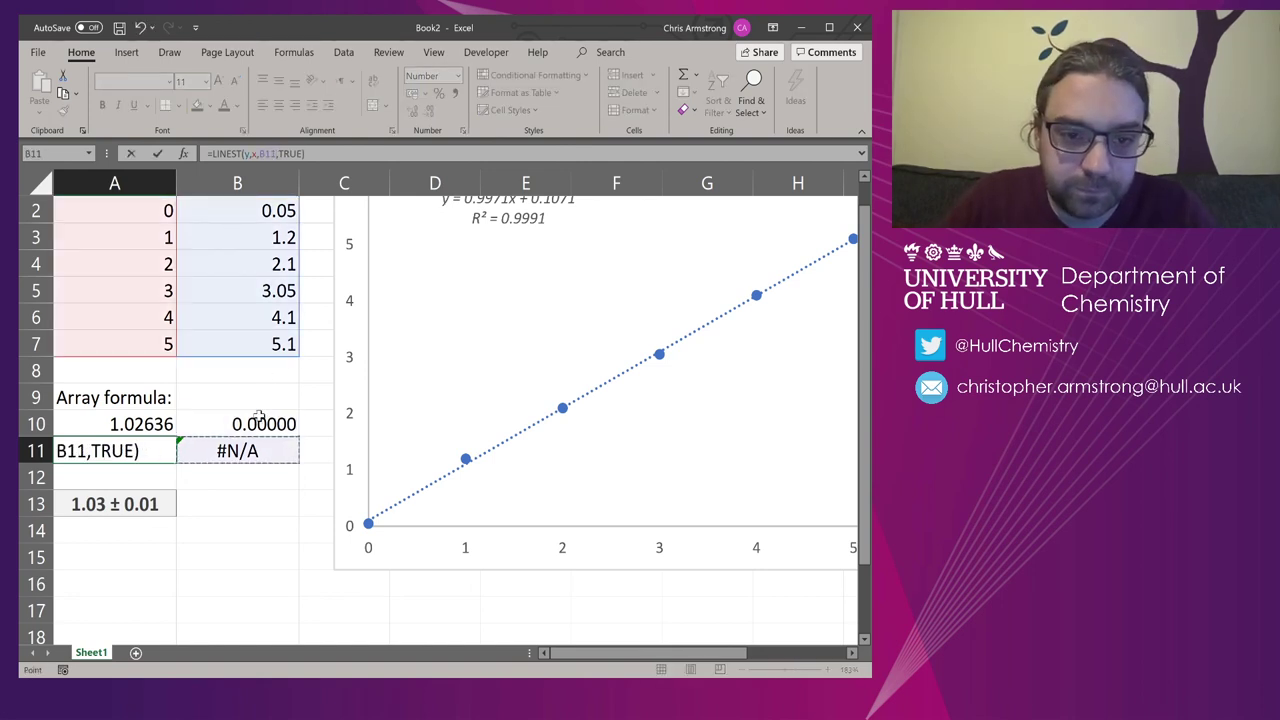
{"action": "key", "text": "Escape"}
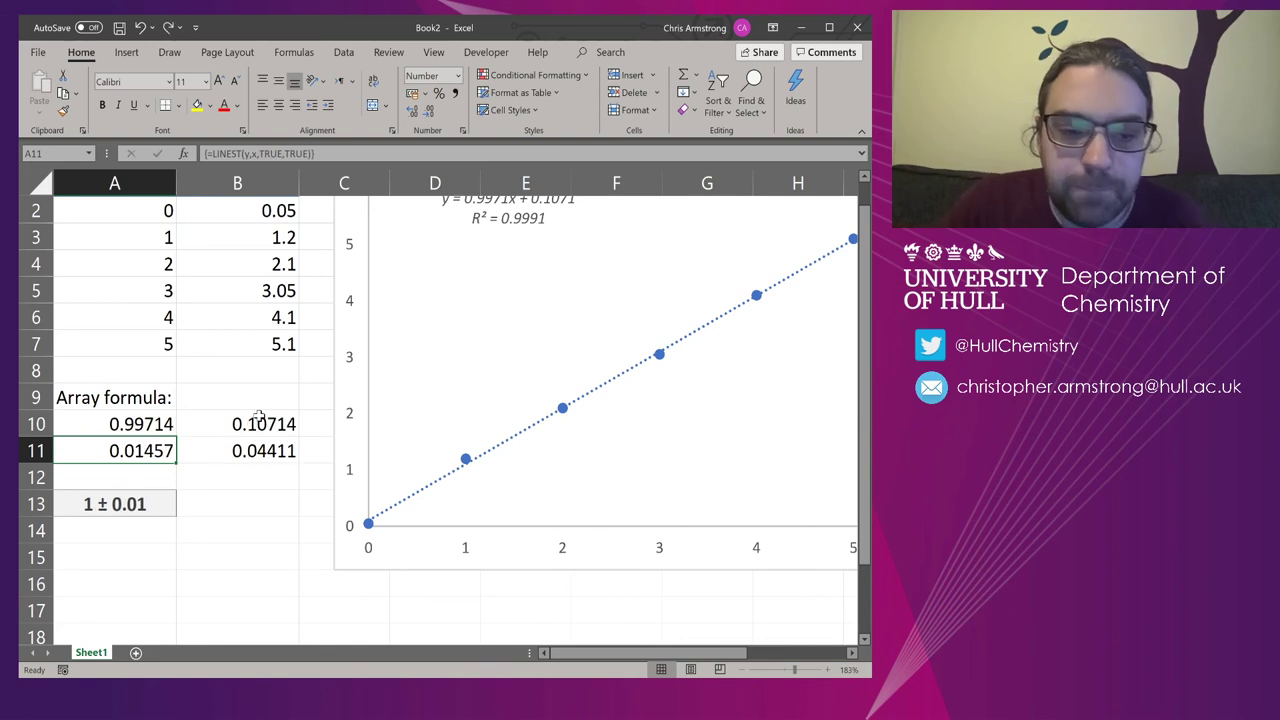